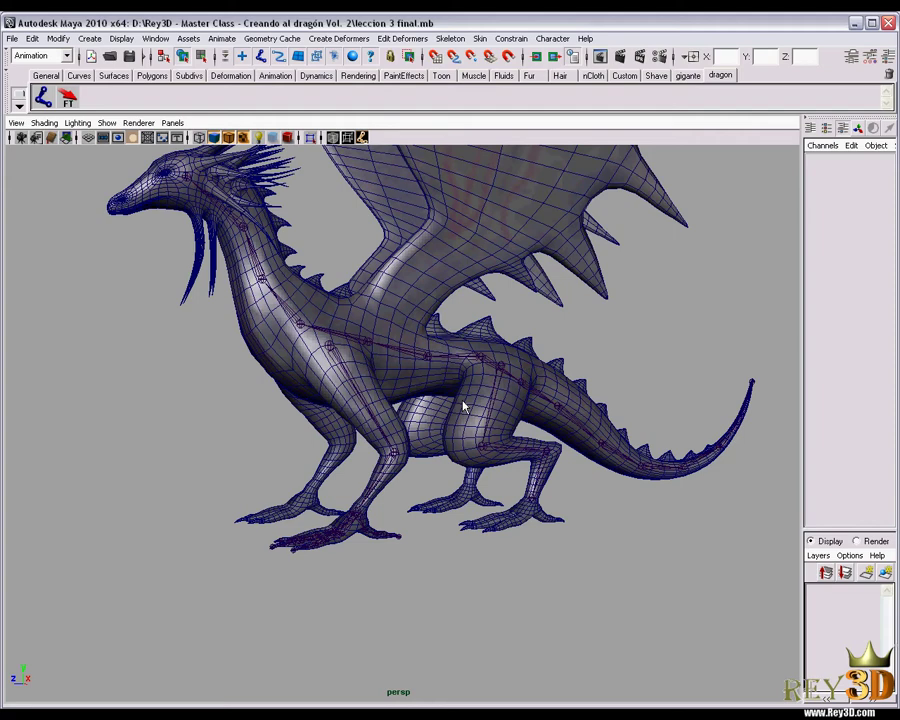
- Orbit in close around the dragon until a foot and its toe joints fill the view
mouse_move(463, 407)
left_mouse_down("alt")
mouse_move(440, 412)
mouse_move(494, 416)
mouse_move(569, 459)
mouse_move(422, 392)
mouse_move(554, 422)
mouse_move(460, 426)
mouse_move(320, 545)
left_mouse_up("alt")
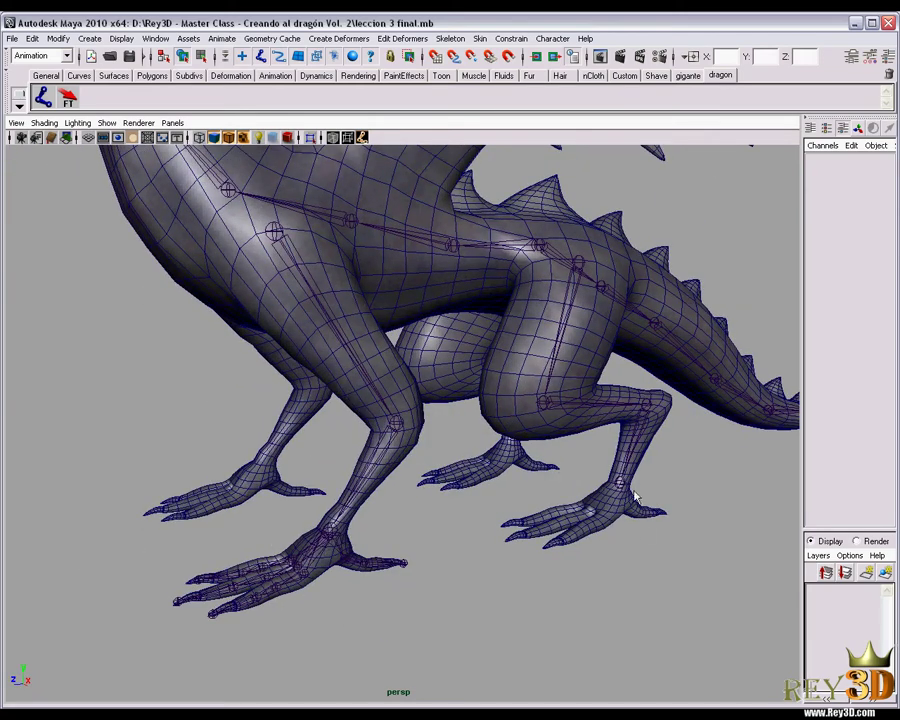
mouse_move(521, 473)
left_mouse_down("alt")
mouse_move(476, 452)
mouse_move(514, 444)
mouse_move(386, 497)
mouse_move(393, 481)
mouse_move(508, 408)
mouse_move(426, 436)
mouse_move(333, 528)
left_mouse_up("alt")
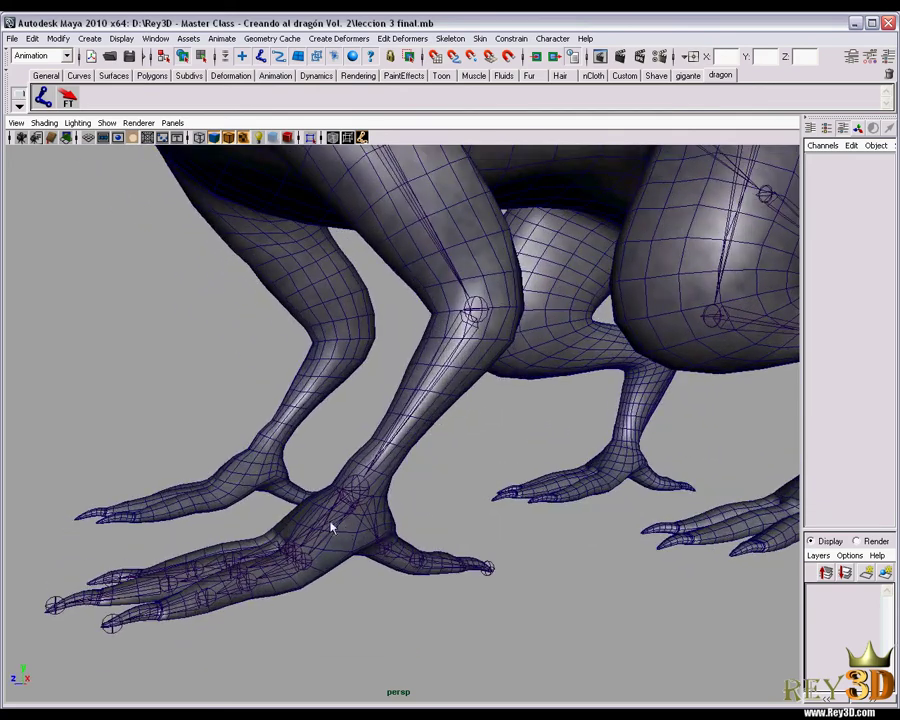
- Select the thumb, ring, middle and index toe chains and ready the Move tool
left_click(385, 557)
left_click(297, 547, "shift")
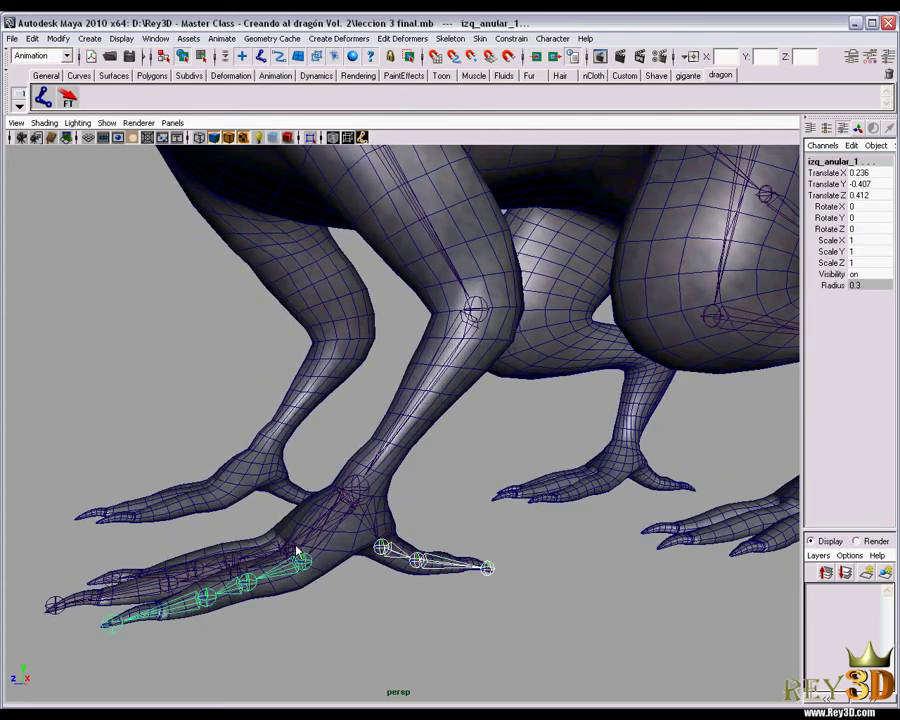
left_click(288, 549, "shift")
left_click(205, 598, "shift")
left_click_drag(456, 527, 432, 509, "alt")
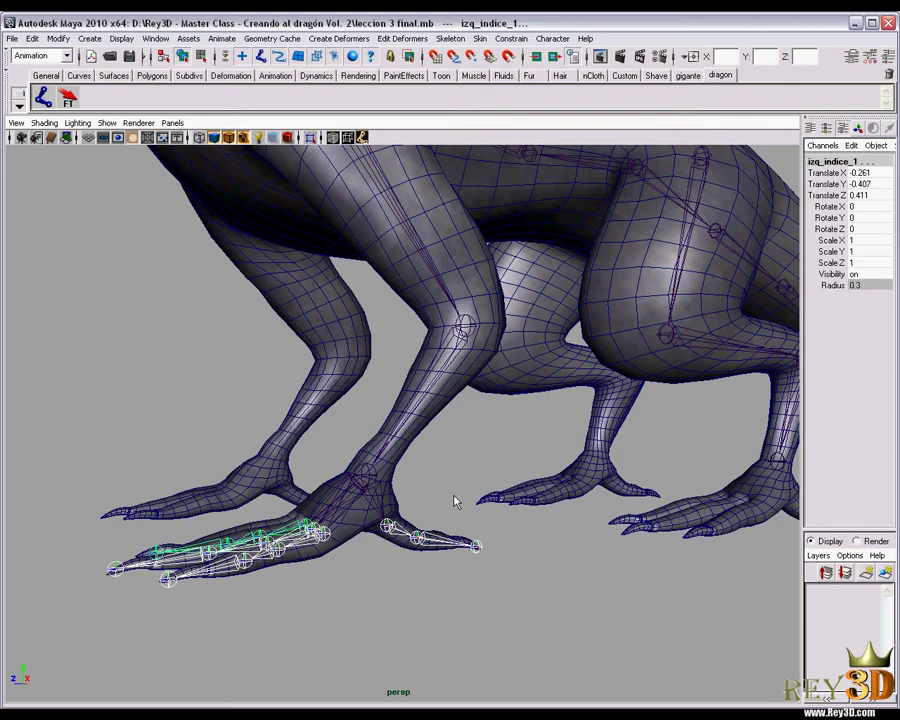
mouse_move(456, 502)
left_mouse_down("alt")
mouse_move(487, 497)
mouse_move(380, 495)
mouse_move(595, 541)
mouse_move(513, 511)
mouse_move(443, 503)
left_mouse_up("alt")
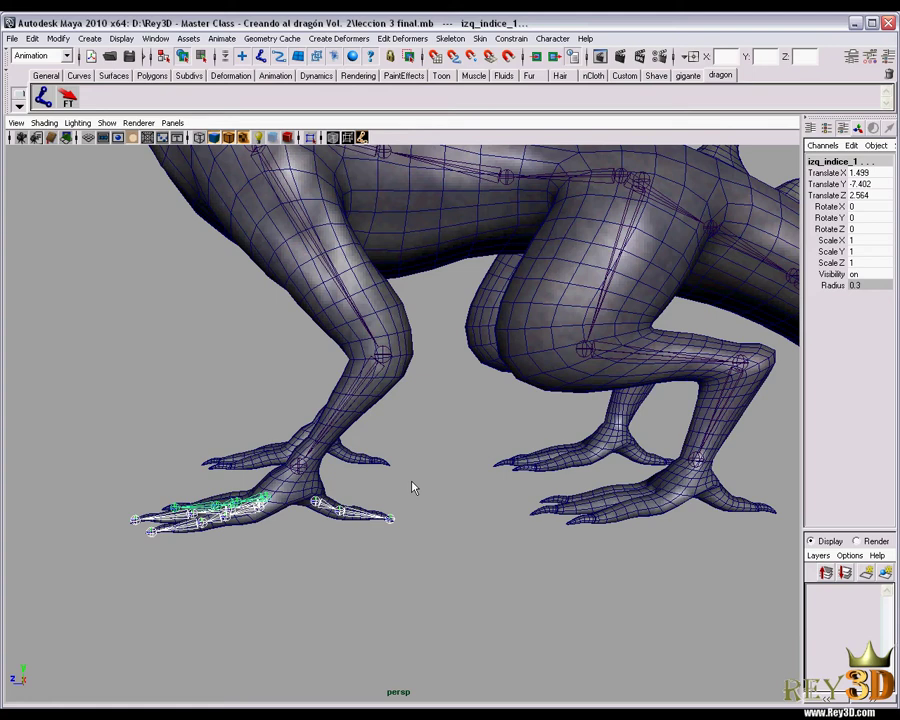
key("w")
left_click_drag(405, 478, 423, 485, "alt")
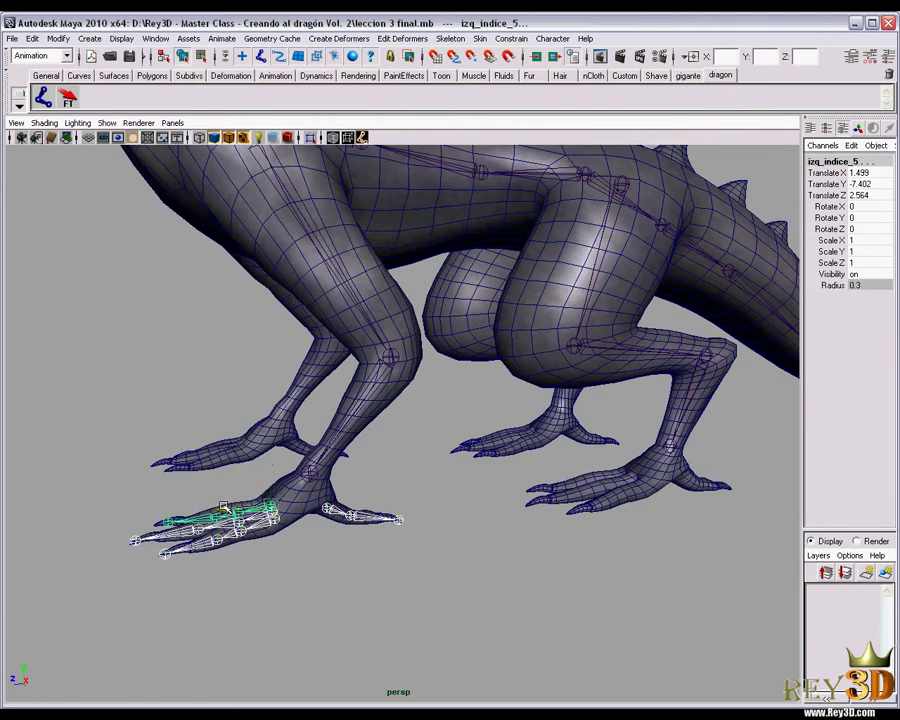
- Slide the selected toe joint chains along Z toward the hind foot
middle_click_drag(421, 485, 541, 543)
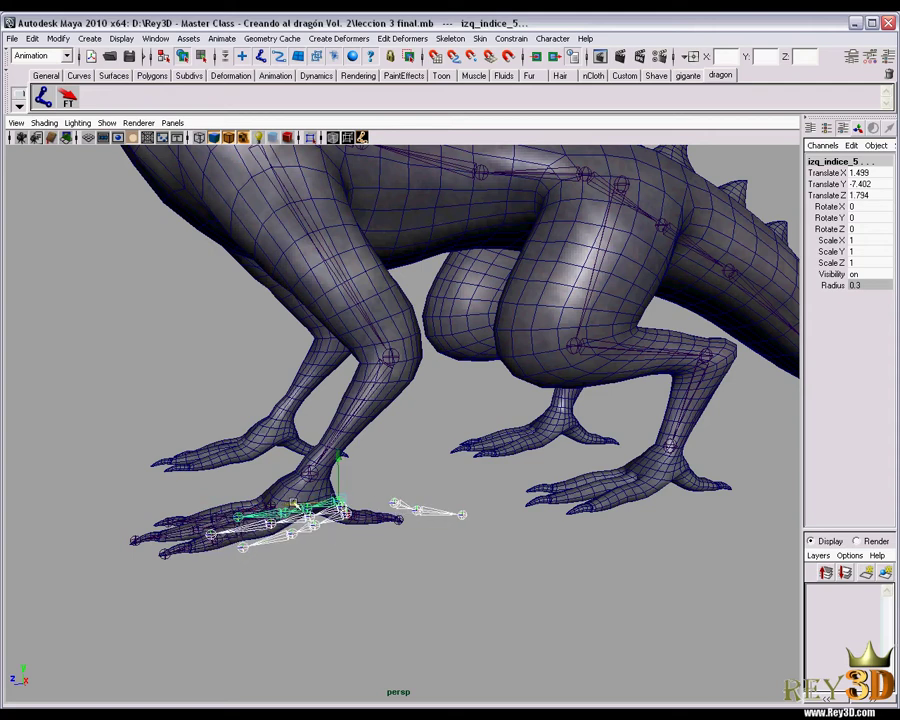
middle_click_drag(335, 520, 510, 478)
left_click_drag(510, 478, 382, 529, "alt")
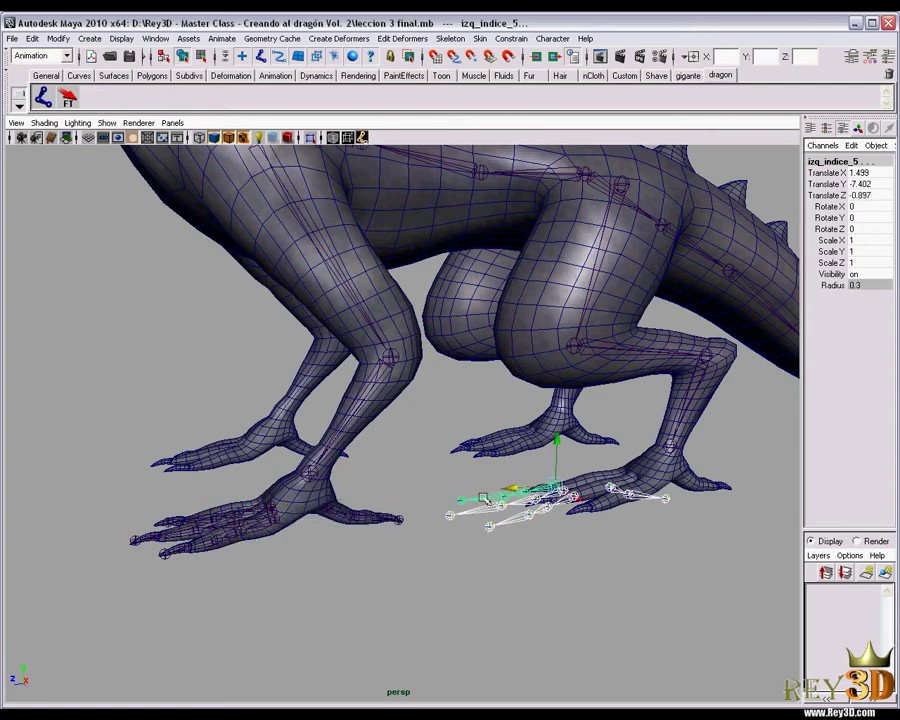
middle_click_drag(581, 460, 537, 455)
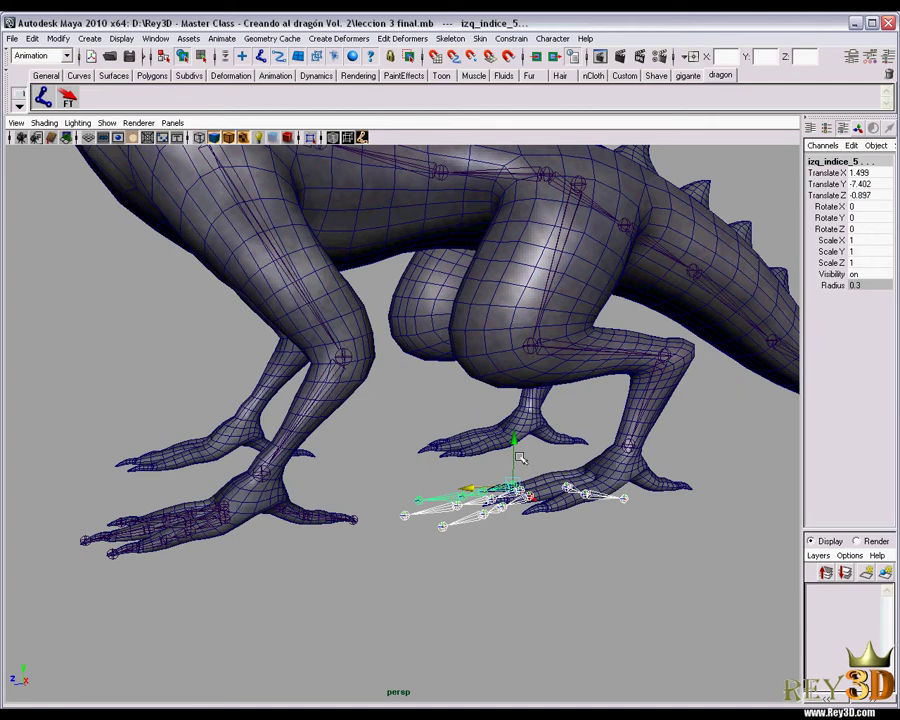
- Switch to the side view, zoomed and panned onto the hind foot
key("space")
left_click_drag(566, 444, 543, 444)
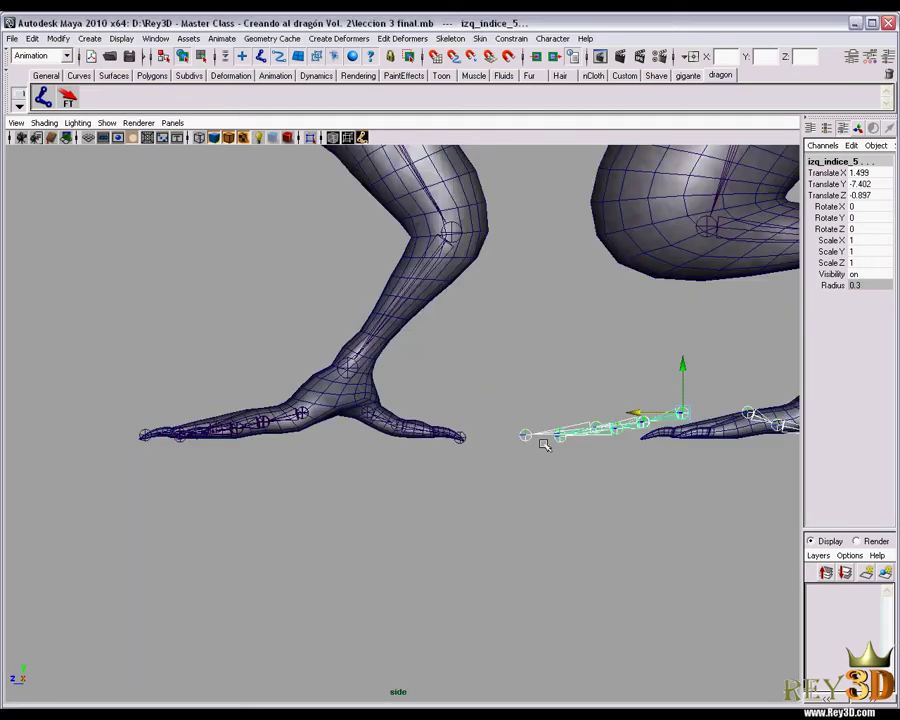
scroll(543, 444, "up", 3)
middle_click_drag(432, 468, 325, 477, "alt")
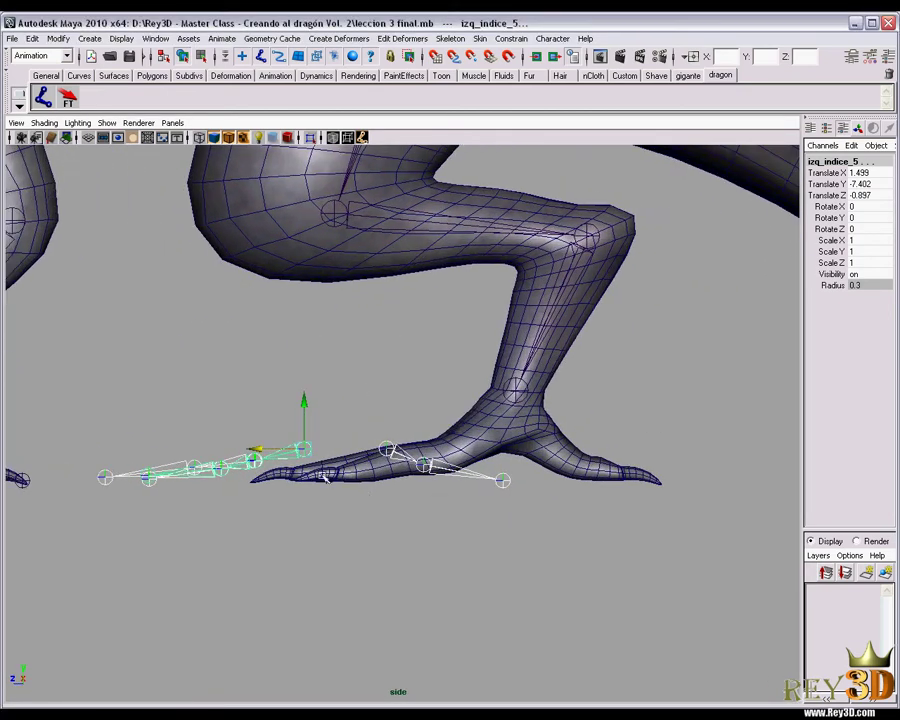
- Fine-tune the toe chains along Z into the hind foot's toes, ending at Translate Z -2
left_click_drag(258, 450, 436, 450)
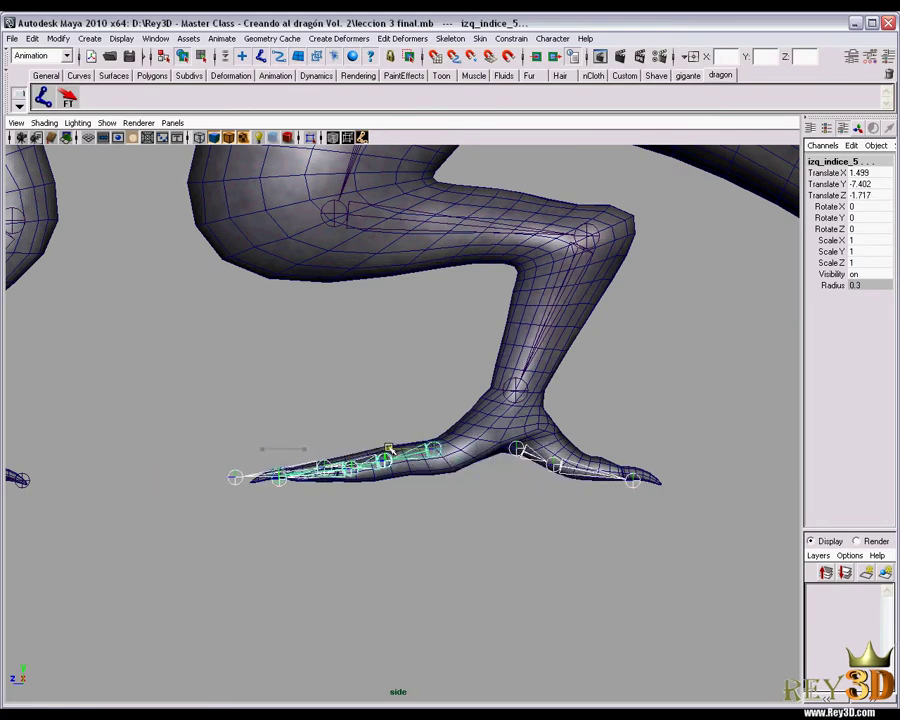
scroll(519, 484, "up", 2)
middle_click_drag(519, 484, 429, 484, "alt")
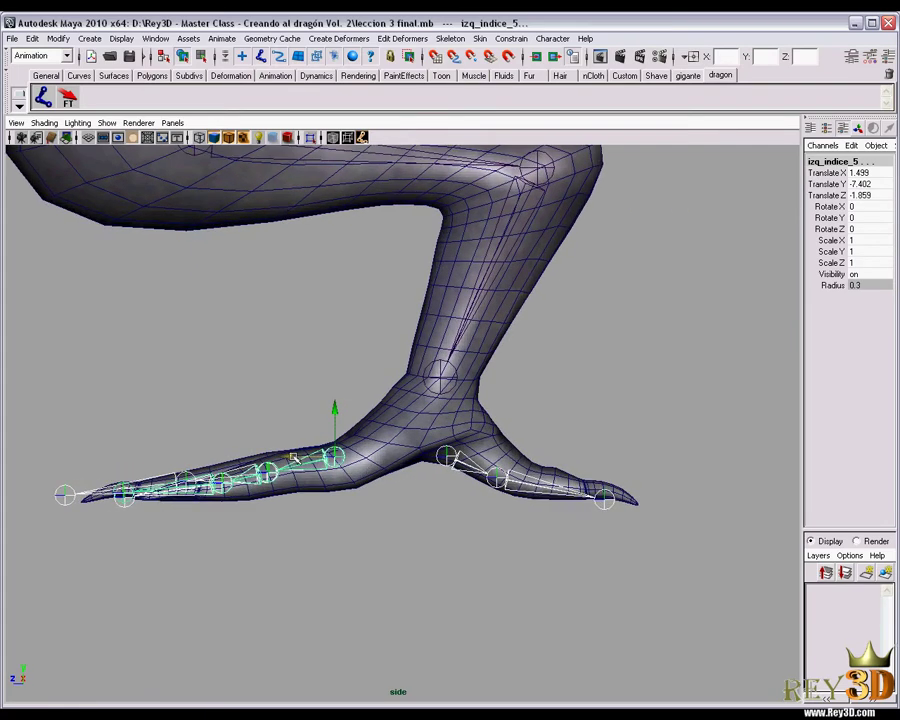
left_click_drag(293, 457, 310, 457)
scroll(344, 500, "up", 2)
middle_click_drag(344, 500, 478, 502, "alt")
scroll(367, 478, "up", 2)
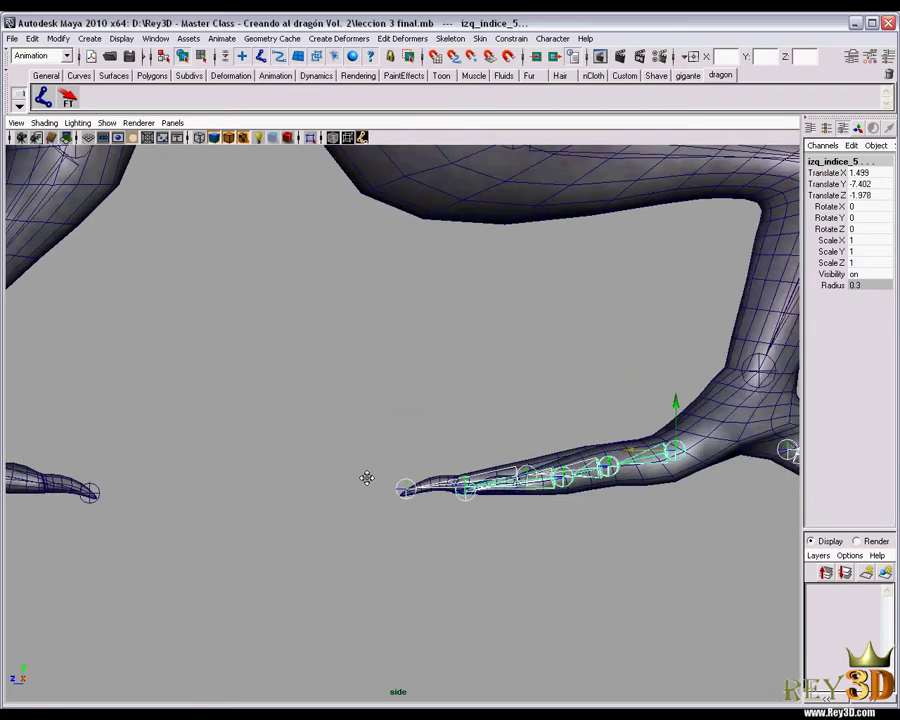
middle_click_drag(367, 478, 242, 474, "alt")
mouse_move(520, 474)
middle_mouse_down("alt")
mouse_move(382, 470)
mouse_move(367, 445)
middle_mouse_up("alt")
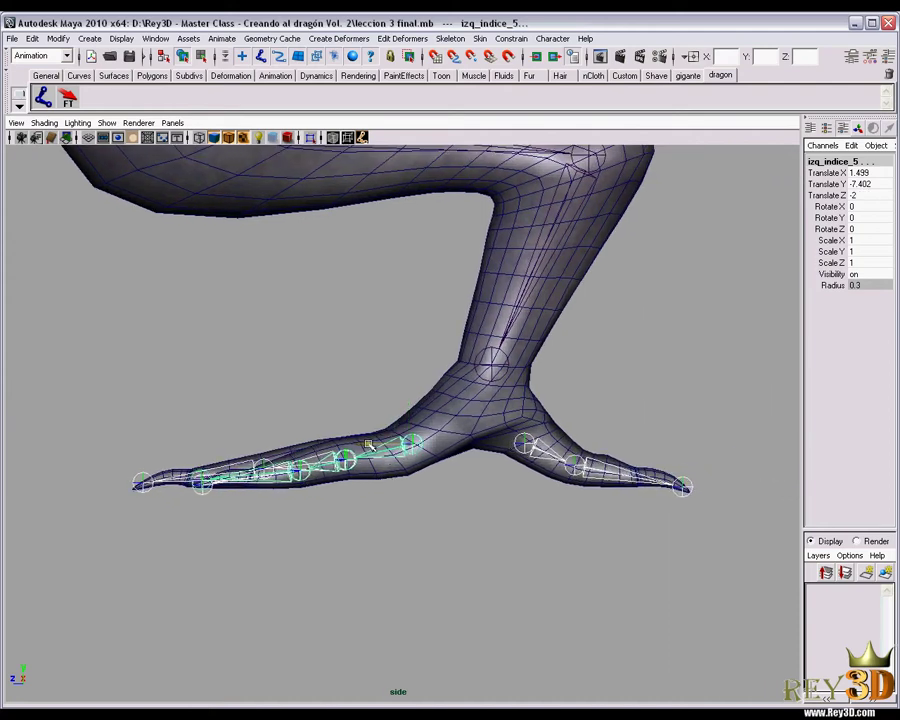
- Clear the joint selection and frame the legs in the side view
left_click(326, 346)
scroll(376, 459, "down", 5)
middle_click_drag(376, 459, 454, 467, "alt")
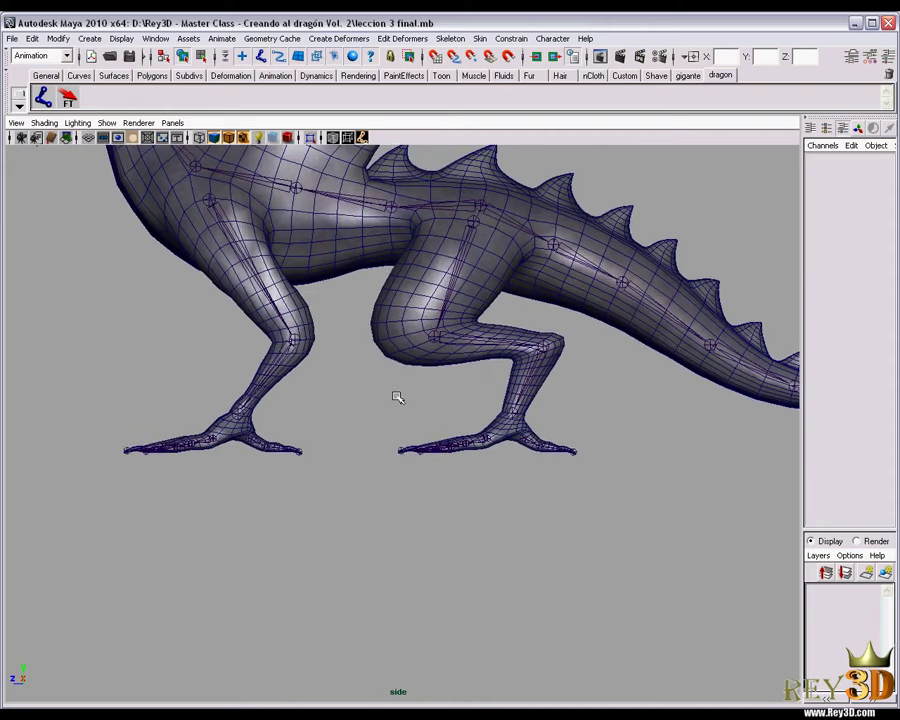
- Return to the perspective view and close in on the feet
key("space")
left_click(458, 400)
mouse_move(516, 456)
left_mouse_down("alt")
mouse_move(330, 520)
mouse_move(339, 567)
left_mouse_up("alt")
left_click(324, 561)
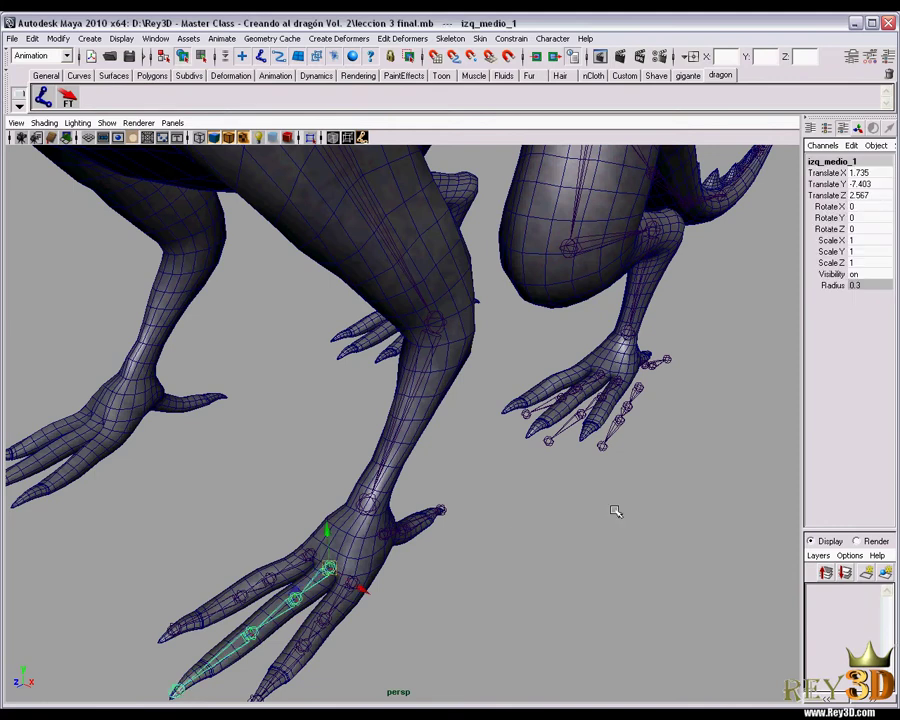
left_click(518, 580)
left_click_drag(518, 580, 378, 543, "alt")
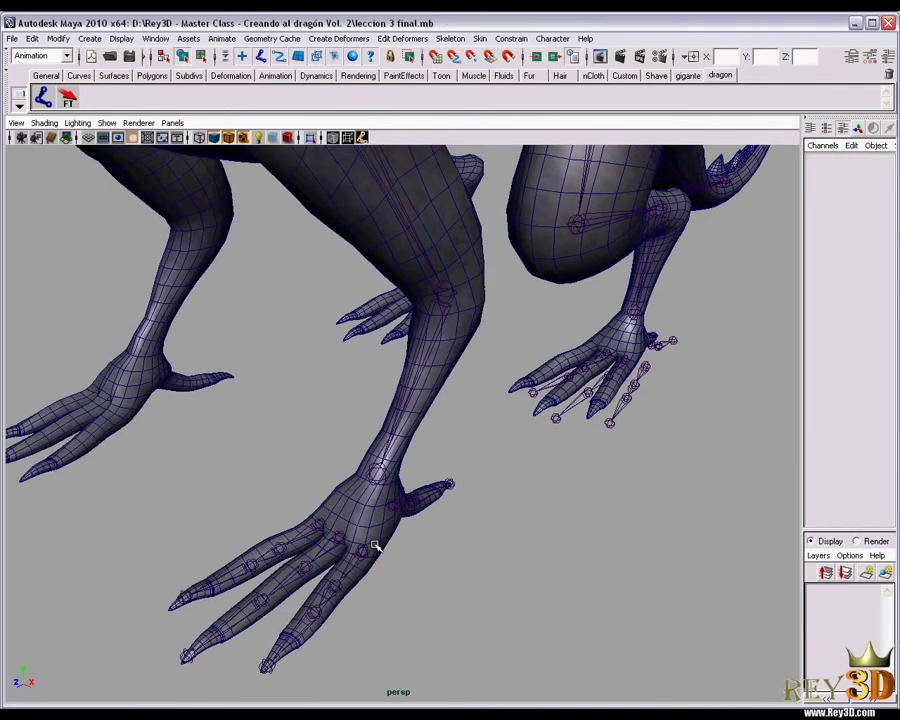
- Walk down the ring, middle and index toe chains joint by joint to check their placement
left_click(372, 547)
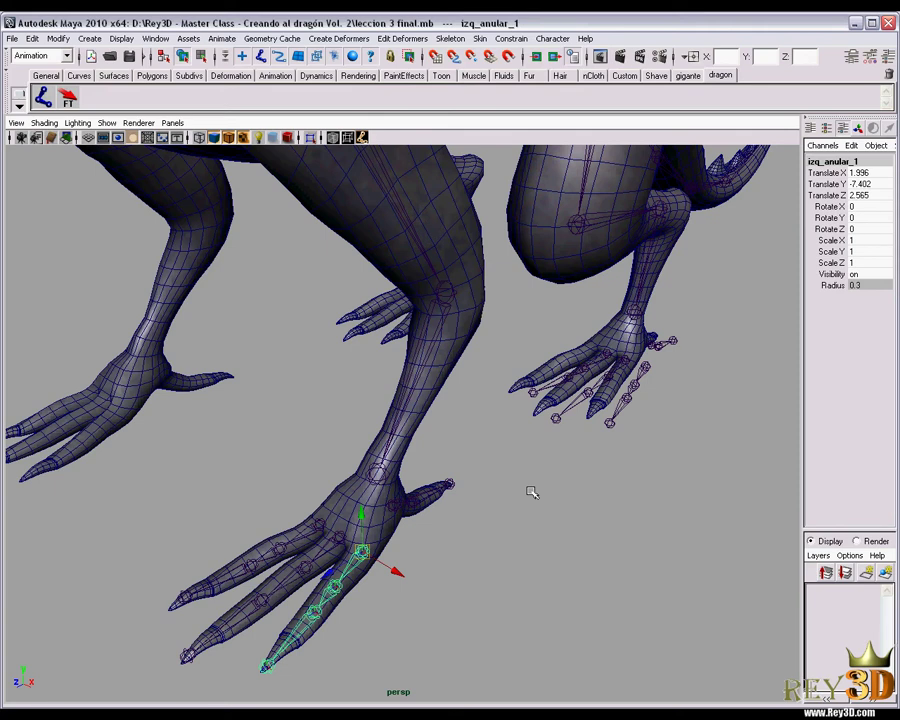
key("Down")
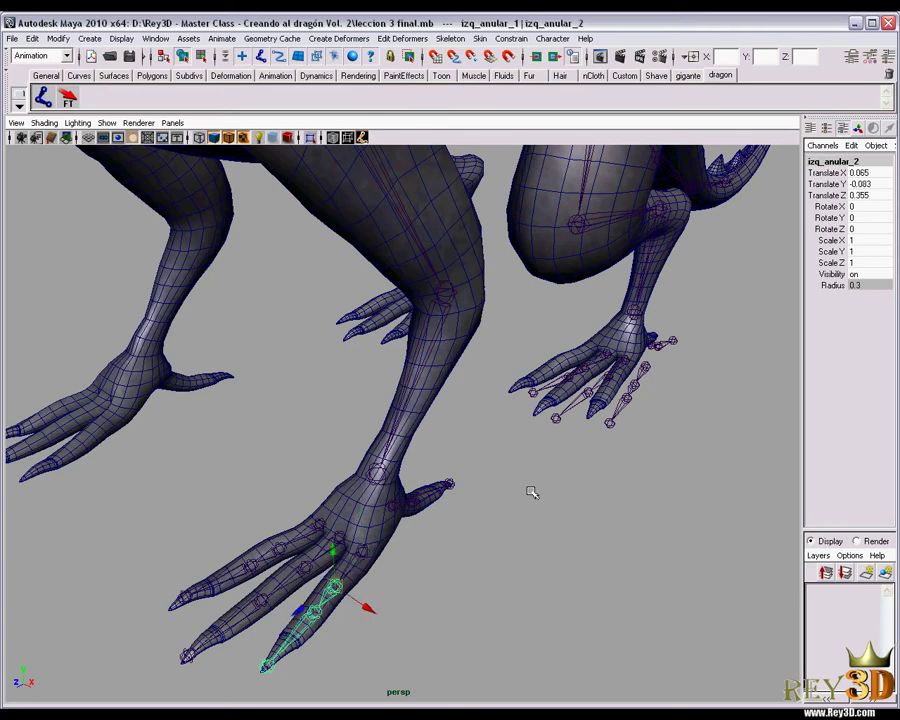
key("Down")
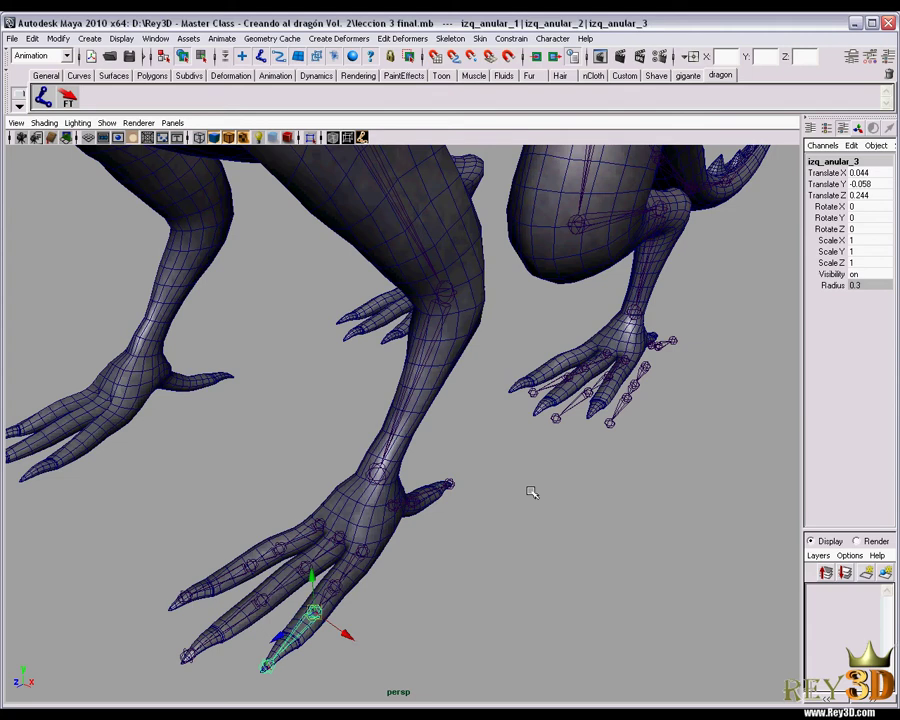
key("Down")
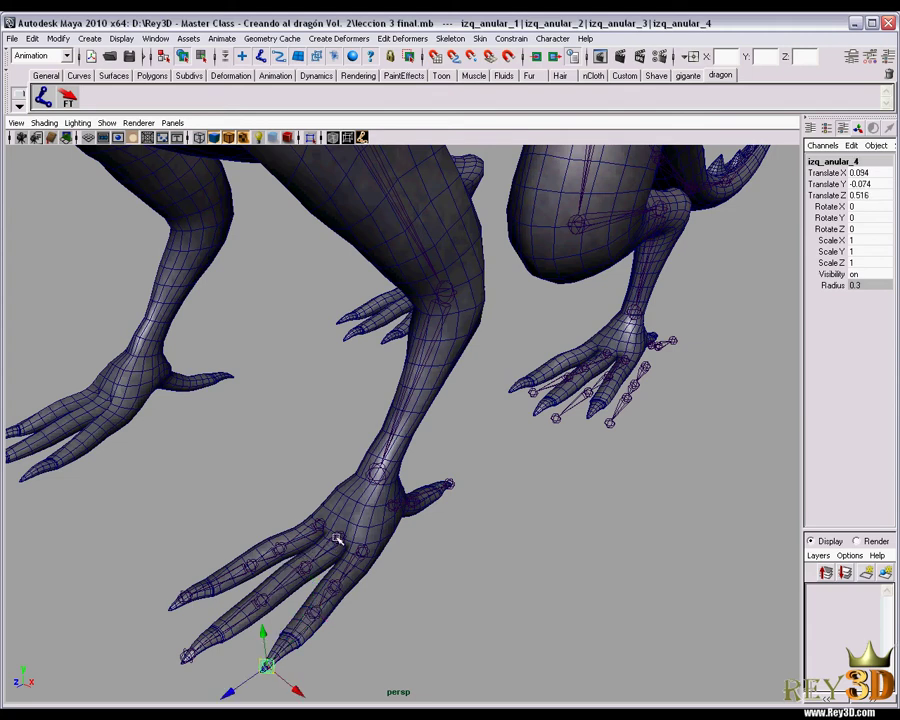
left_click(338, 539)
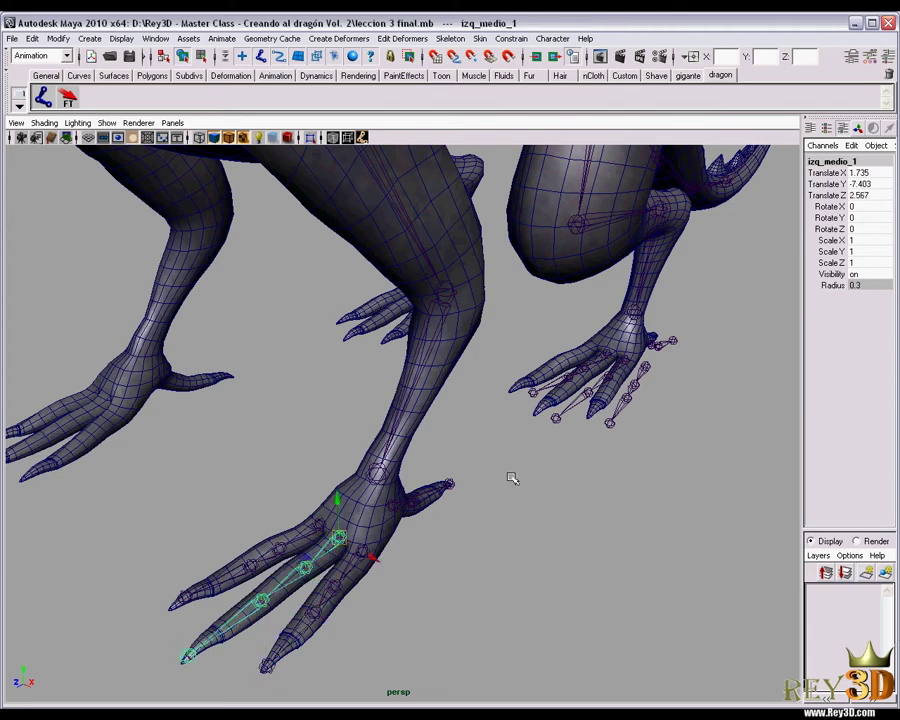
key("Down")
key("Down")
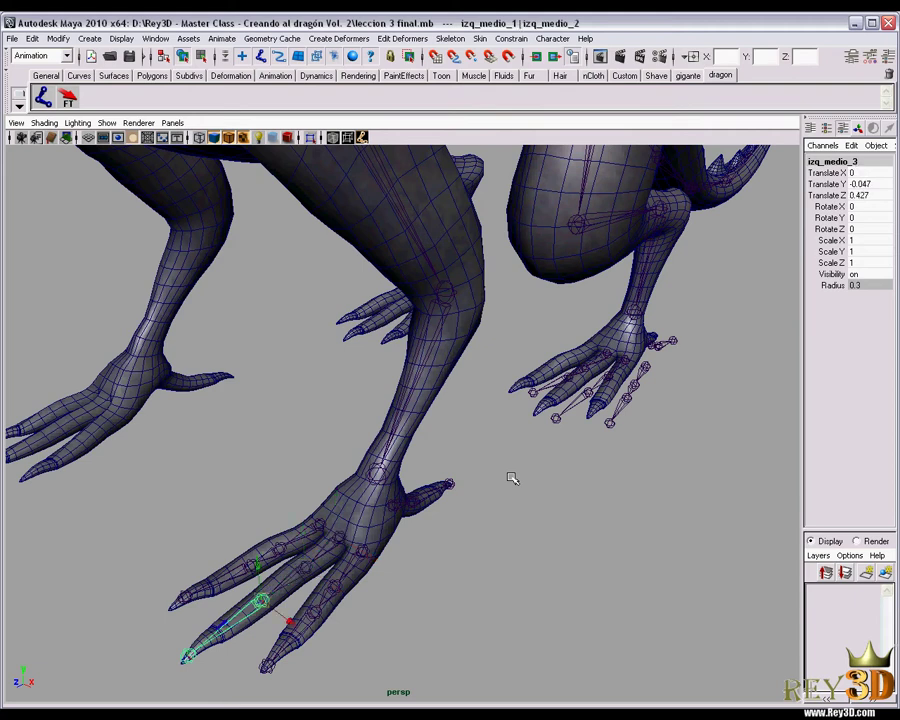
key("Down")
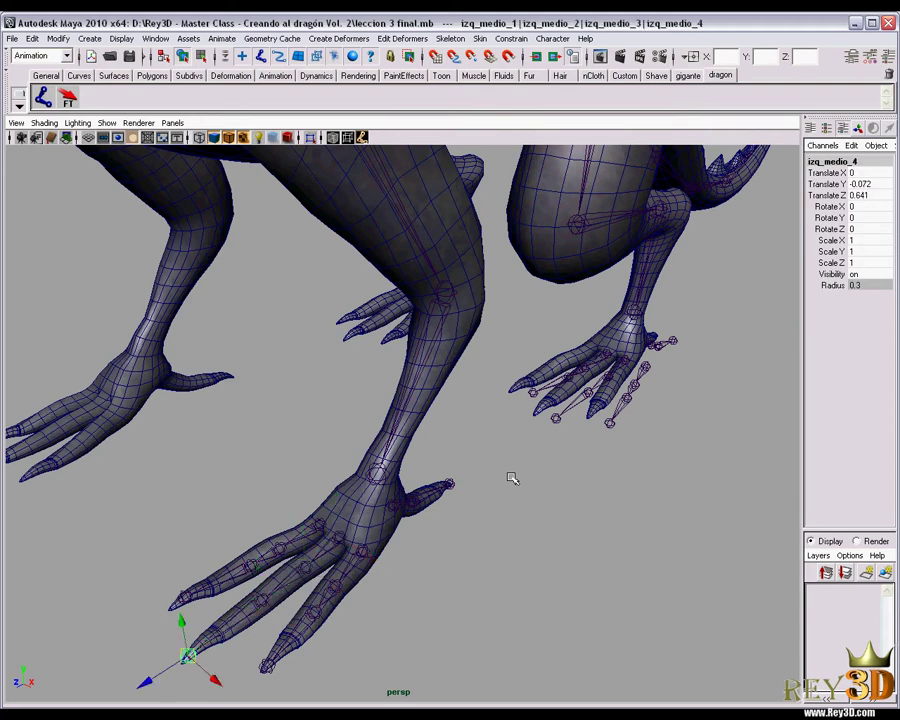
left_click(319, 524)
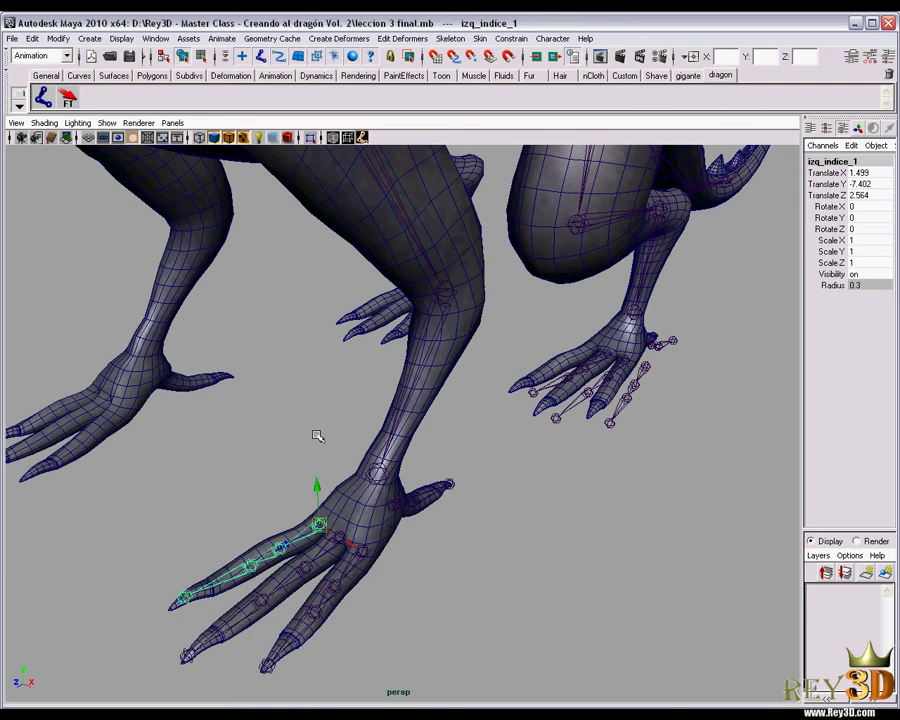
key("Down")
key("Down")
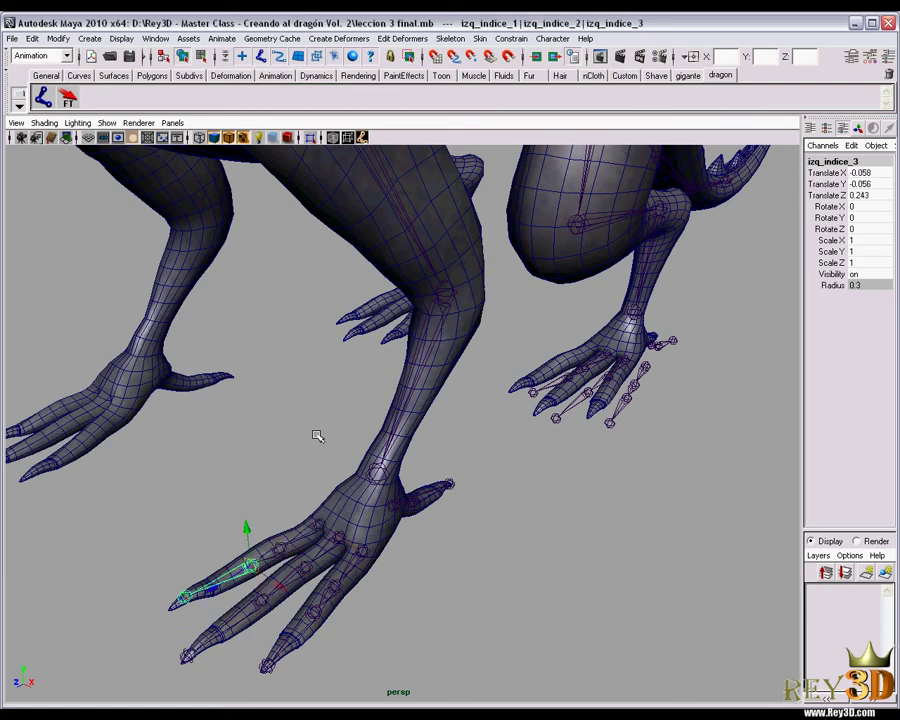
key("Down")
- Pull back to show all the feet and select the thumb joint chain
mouse_move(310, 428)
left_mouse_down("alt")
mouse_move(350, 474)
mouse_move(390, 565)
mouse_move(335, 538)
left_mouse_up("alt")
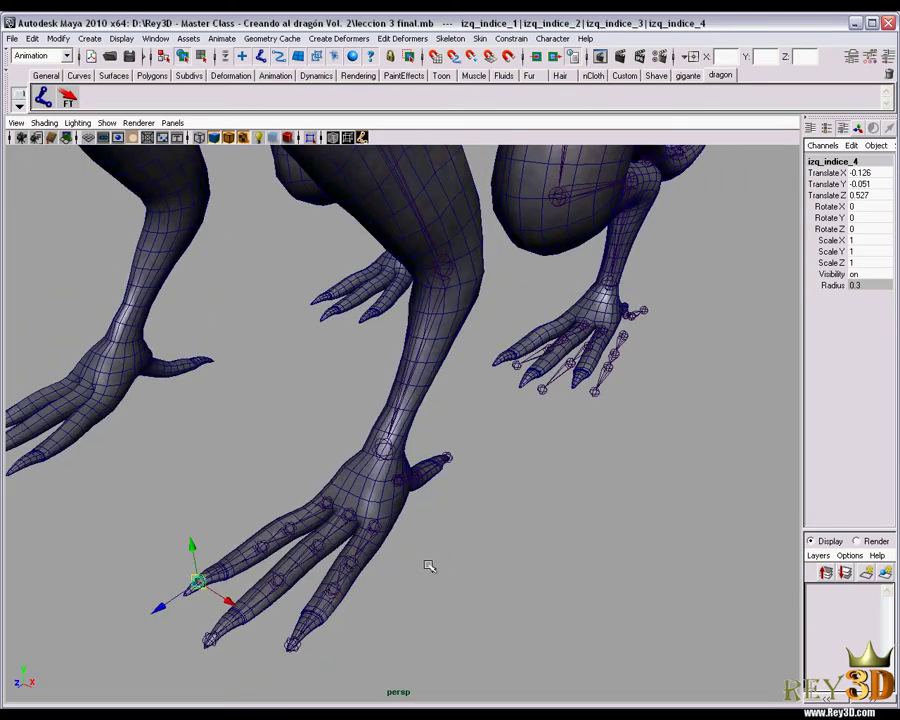
mouse_move(426, 566)
left_mouse_down("alt")
mouse_move(436, 573)
mouse_move(450, 498)
left_mouse_up("alt")
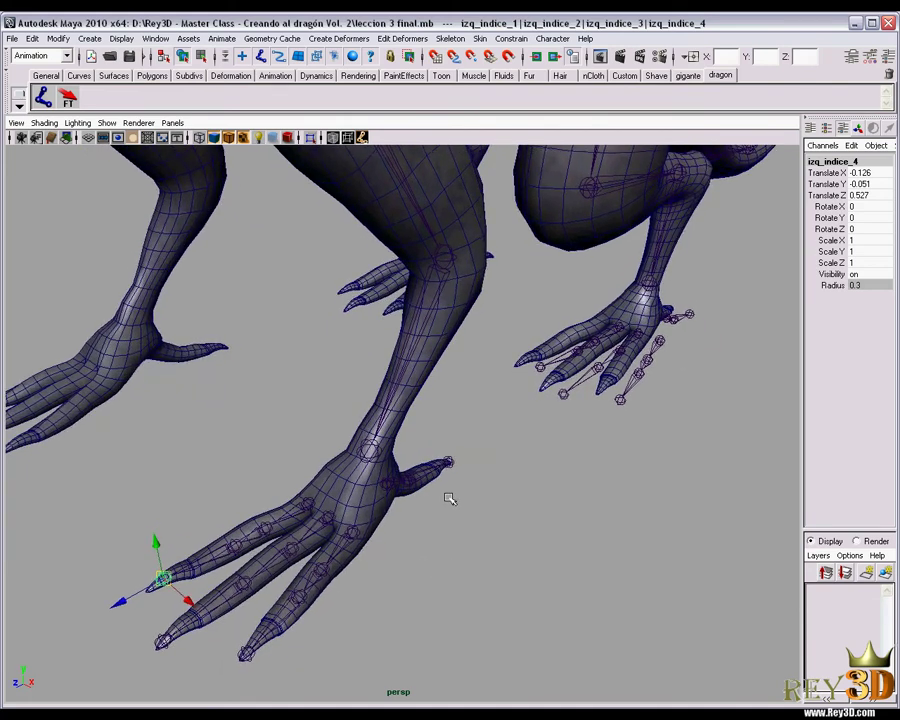
left_click(391, 484)
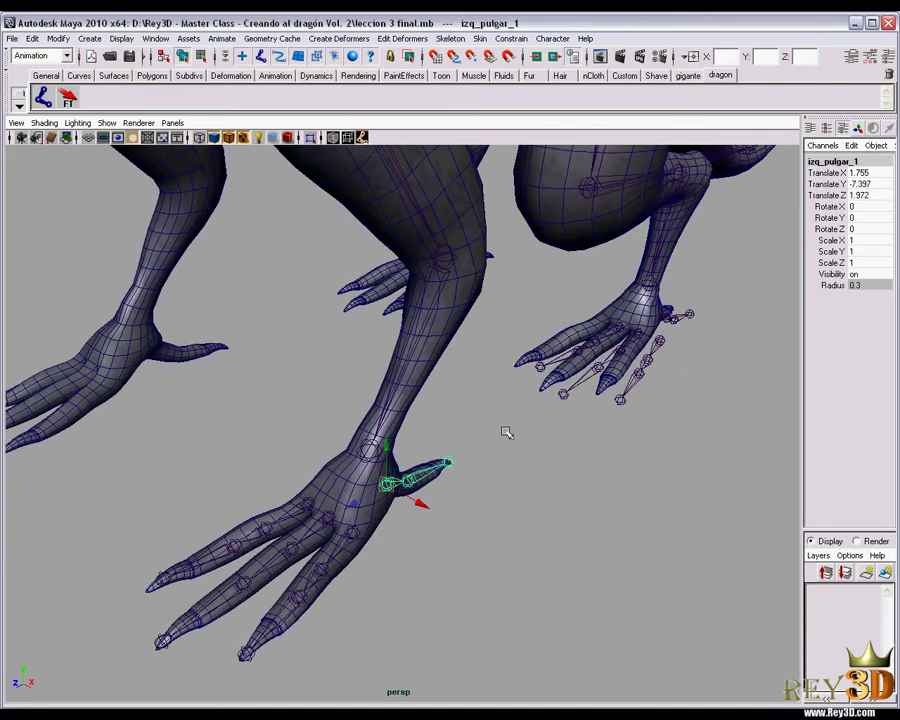
key("Down")
key("Down")
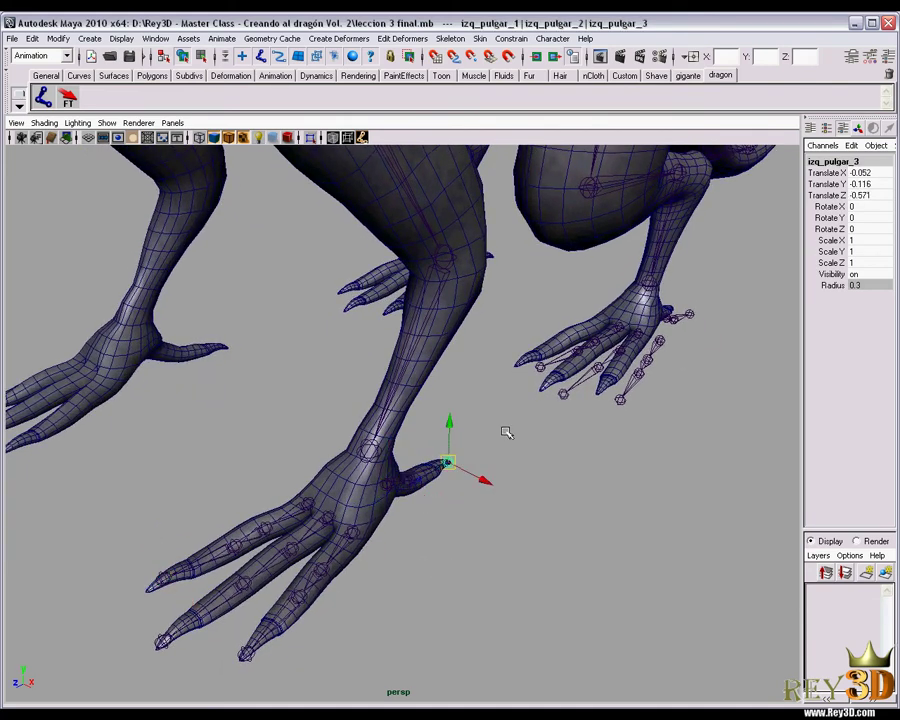
left_click_drag(548, 416, 466, 434, "alt")
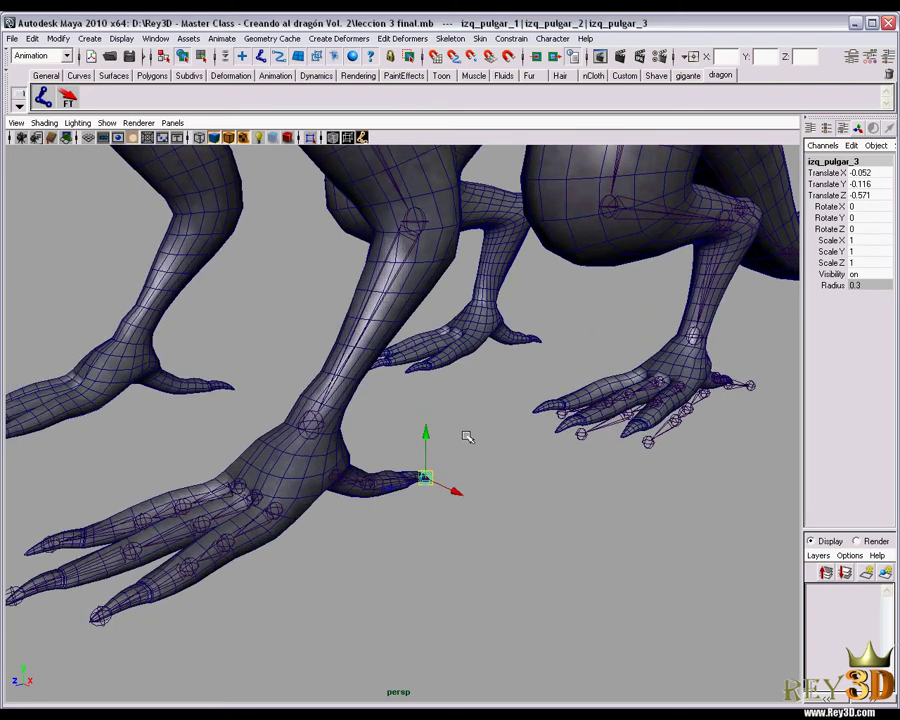
left_click(339, 476)
left_click(336, 472)
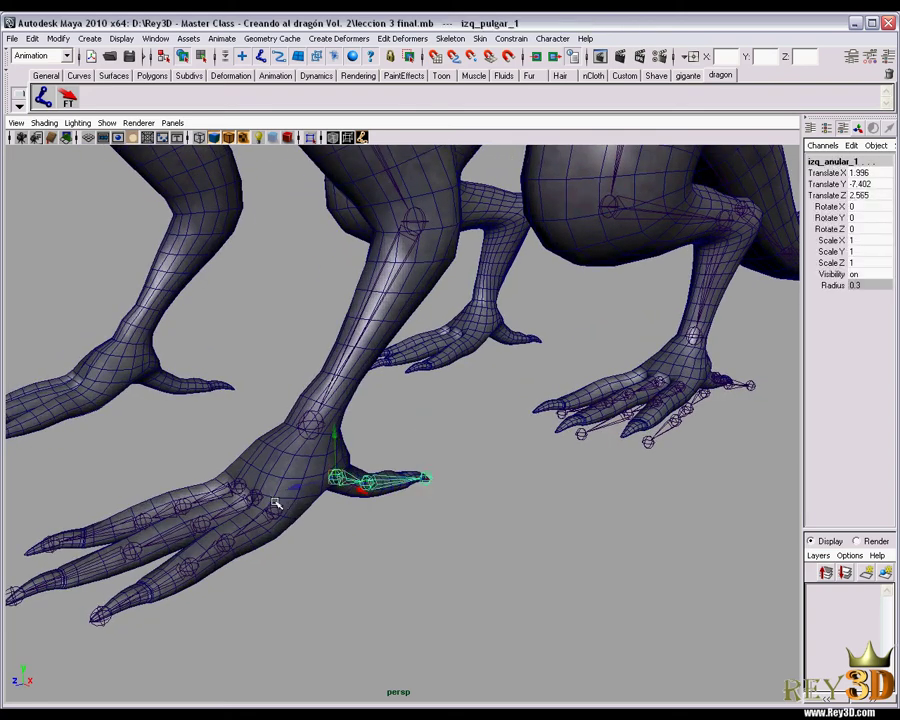
left_click(262, 490, "shift")
left_click(241, 484, "shift")
left_click(238, 487, "shift")
left_click(310, 425, "shift")
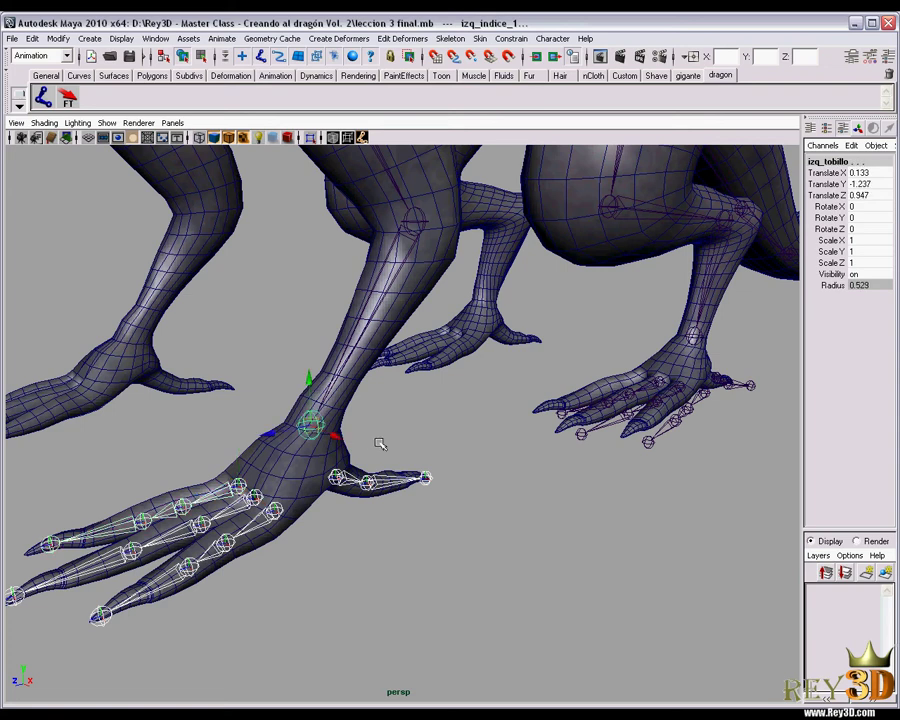
key("ctrl+z")
left_click(380, 443)
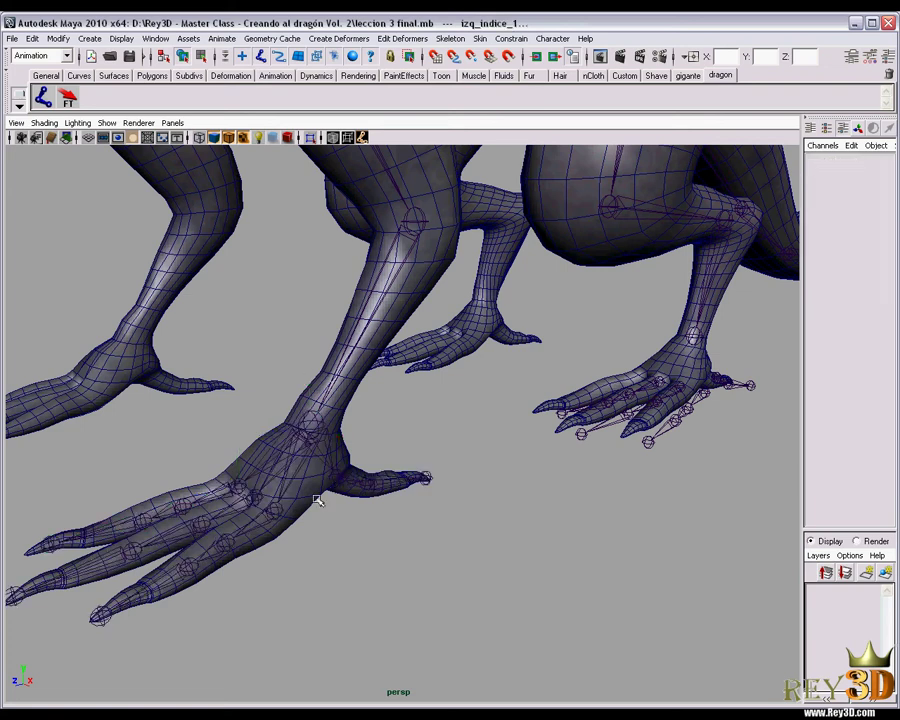
left_click(310, 428)
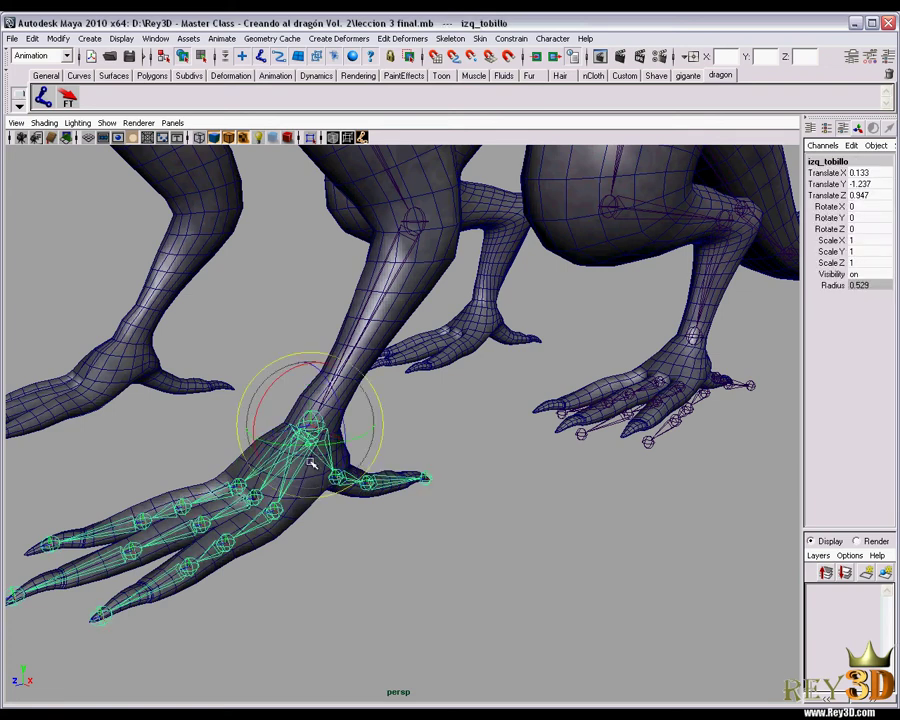
mouse_move(300, 413)
left_mouse_down()
mouse_move(558, 476)
mouse_move(485, 454)
mouse_move(578, 468)
left_mouse_up()
key("ctrl+z")
left_click(485, 454)
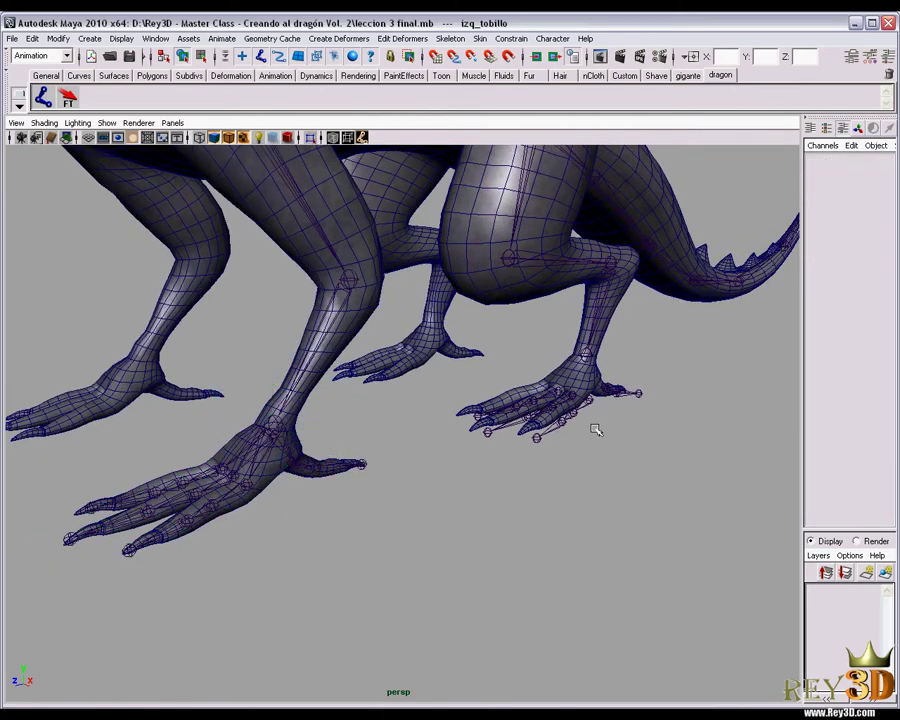
- Orbit onto the foot, select the thumb joint izq_pulgar_4 and ready the Move tool
mouse_move(594, 423)
left_mouse_down("alt")
mouse_move(615, 393)
mouse_move(560, 488)
mouse_move(417, 427)
mouse_move(458, 438)
mouse_move(534, 422)
left_mouse_up("alt")
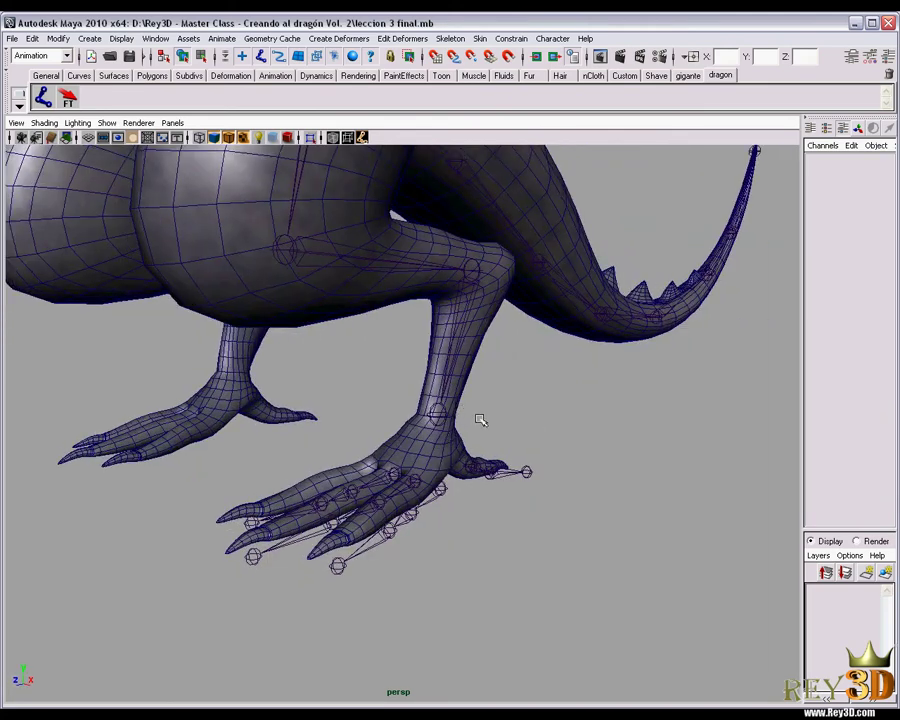
middle_click_drag(480, 418, 562, 464, "alt")
left_click_drag(562, 464, 367, 487, "alt")
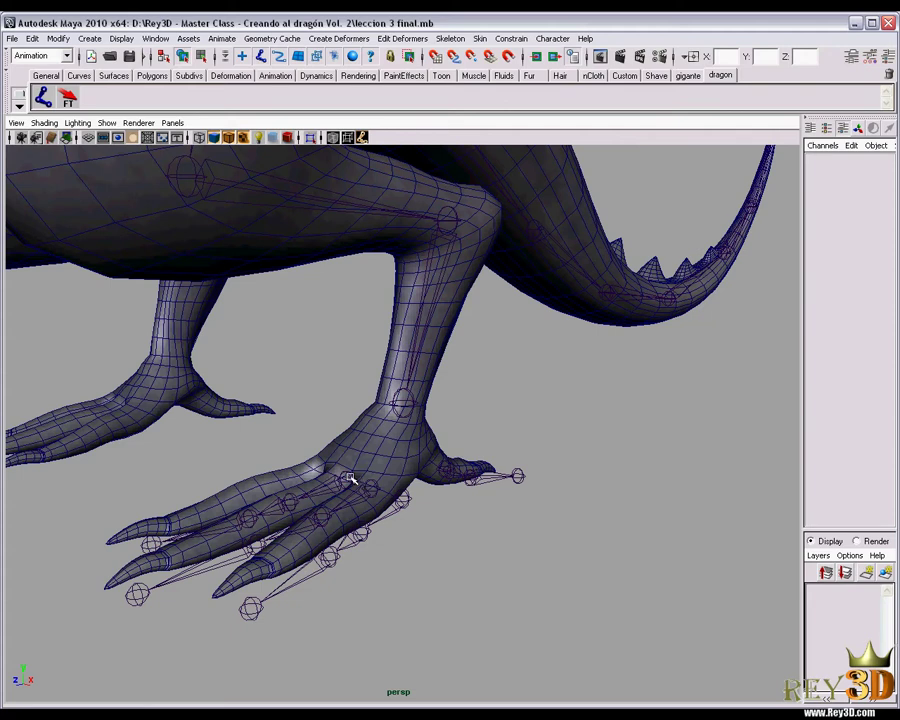
left_click(350, 479)
left_click(370, 487)
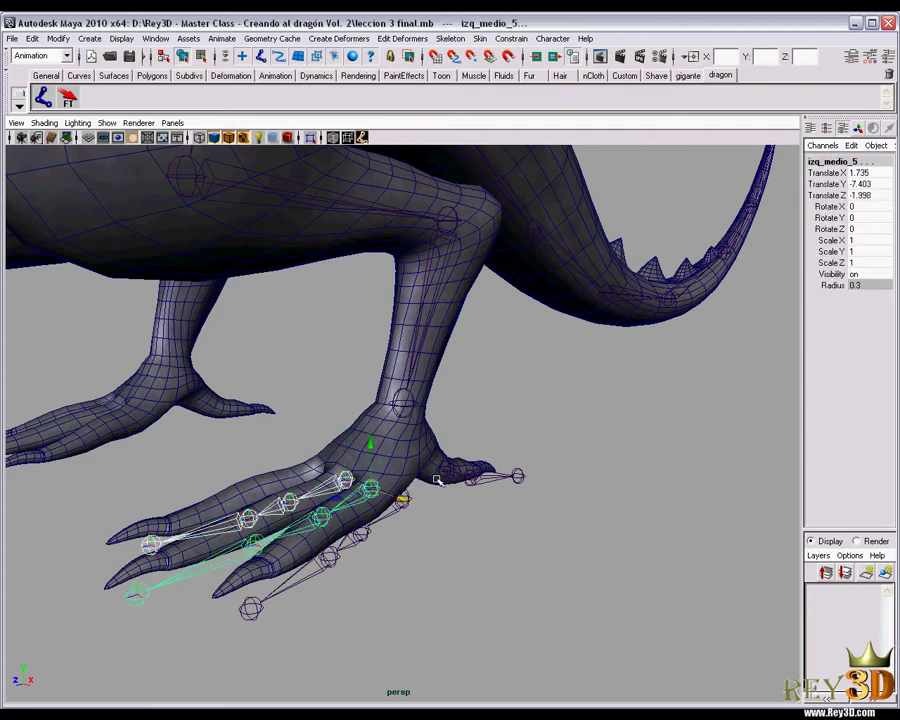
left_click(425, 488)
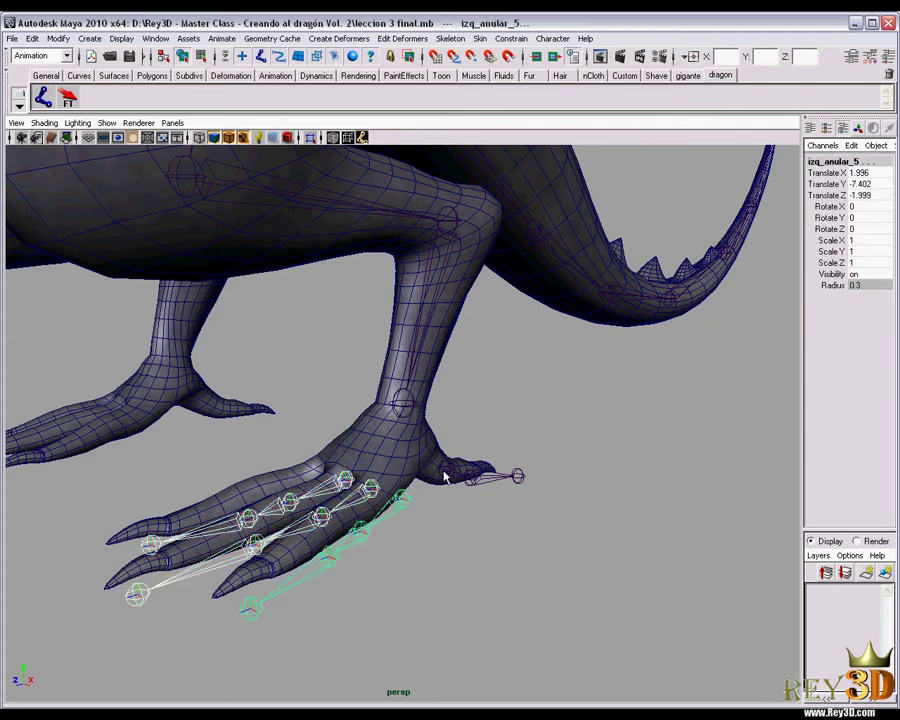
left_click(465, 465)
key("w")
- Switch to the side view and zoom in on the foot and its thumb chain
left_click_drag(534, 436, 534, 470)
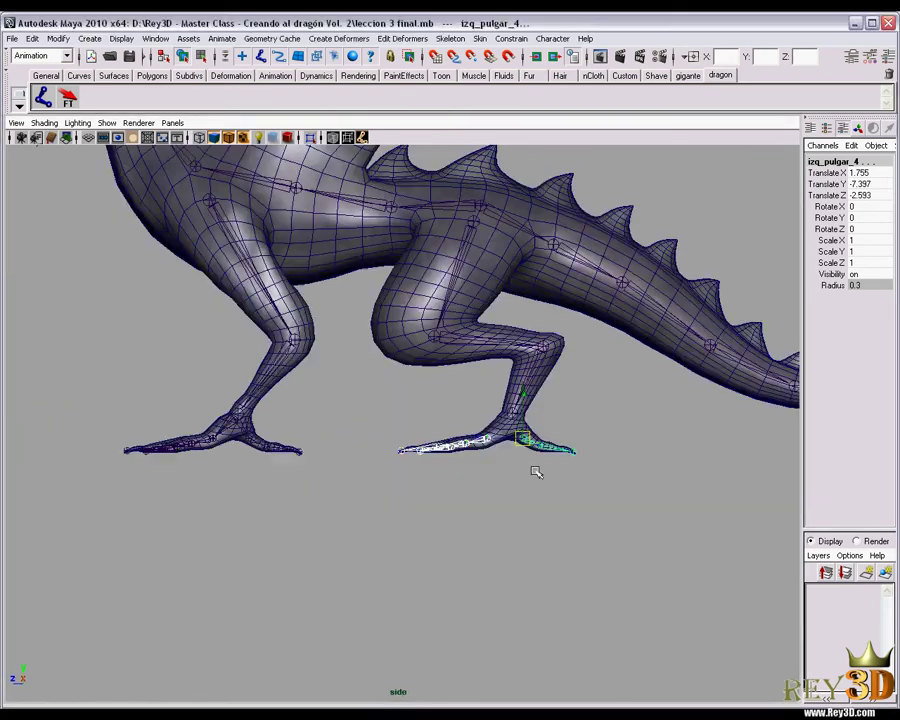
scroll(583, 474, "up", 2)
scroll(476, 446, "up", 1)
scroll(613, 504, "up", 2)
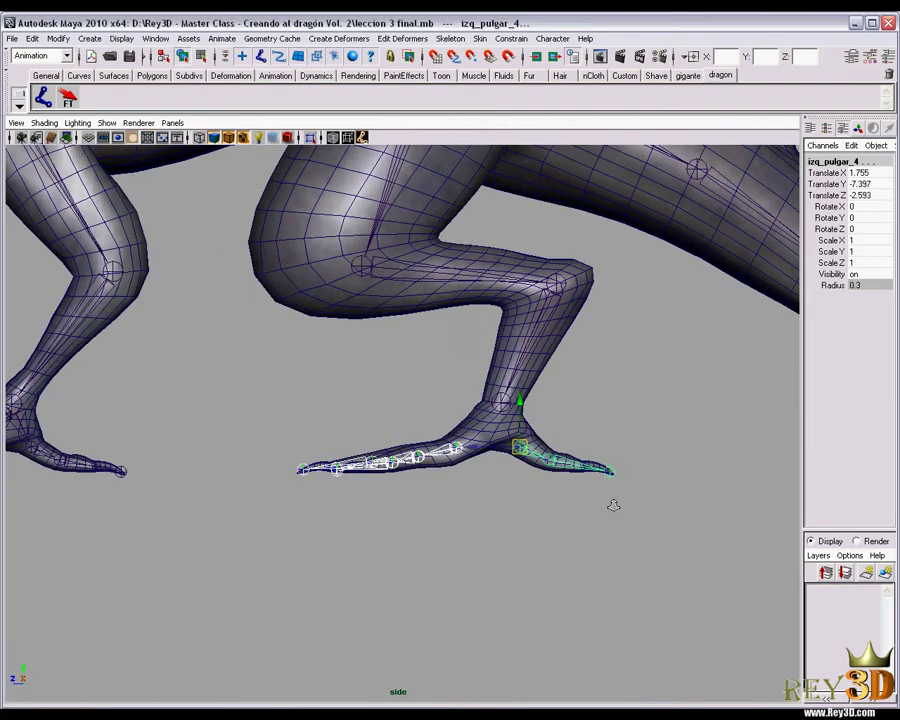
scroll(573, 493, "up", 2)
scroll(600, 510, "up", 2)
scroll(564, 506, "up", 2)
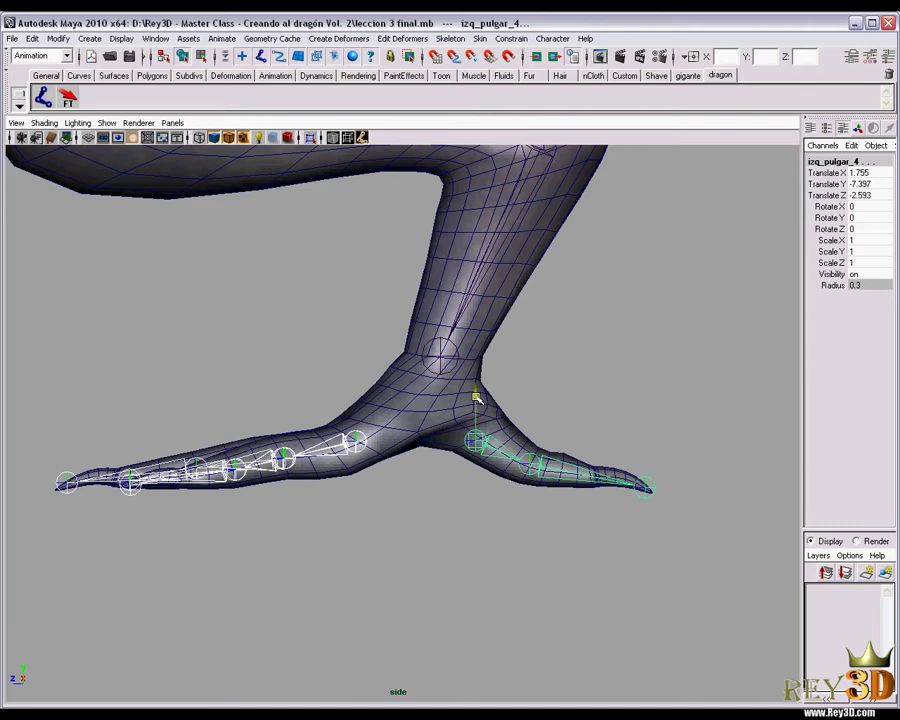
scroll(420, 430, "down", 4)
scroll(416, 452, "up", 1)
scroll(611, 545, "up", 2)
scroll(527, 500, "up", 1)
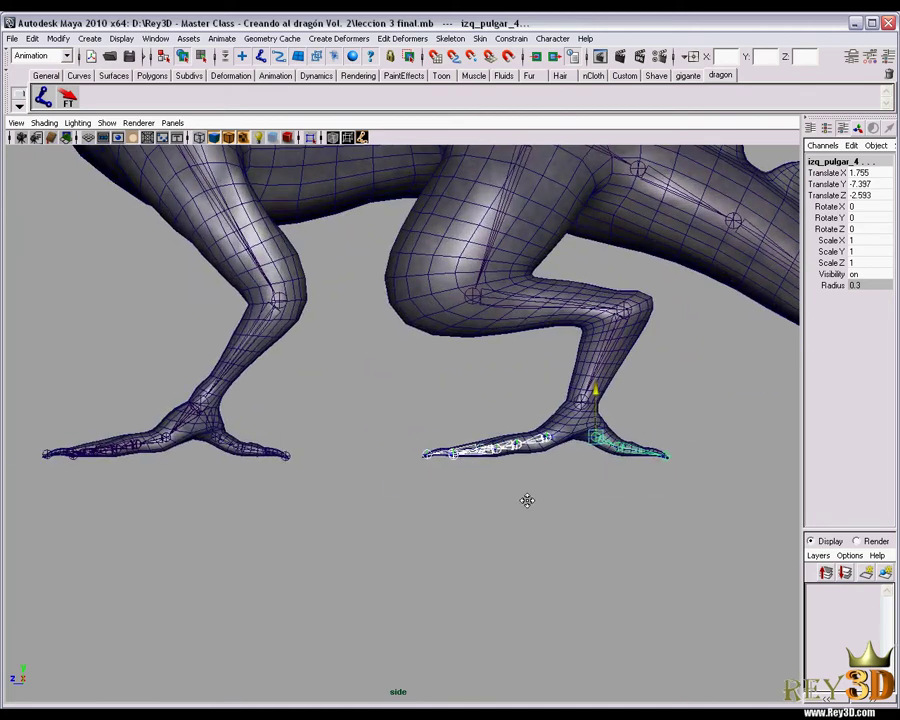
- Turn the viewport grid on through Show, then hide it again
left_click(106, 122)
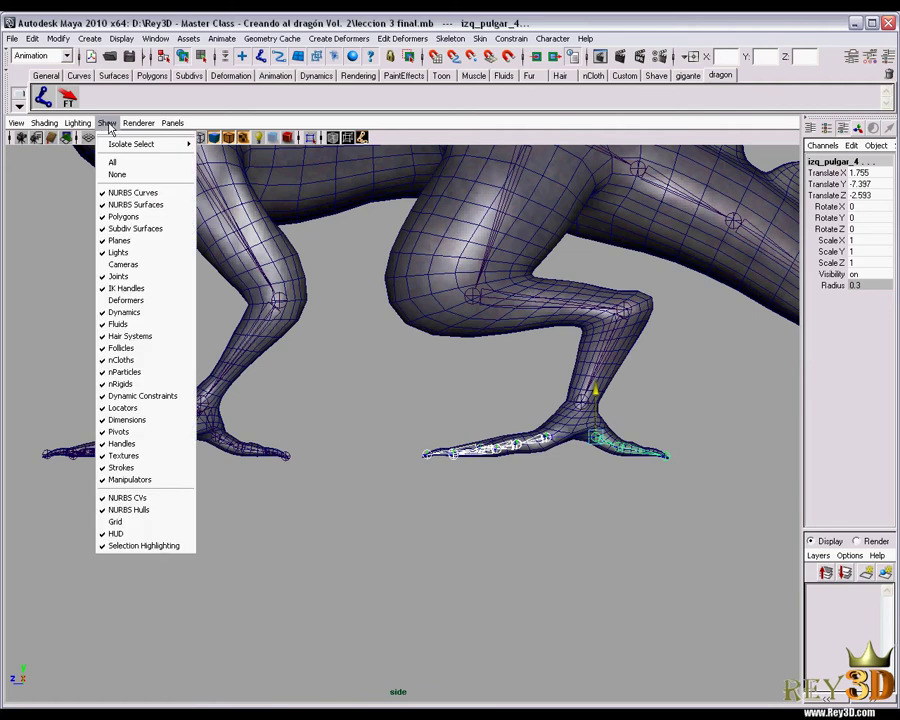
left_click(159, 521)
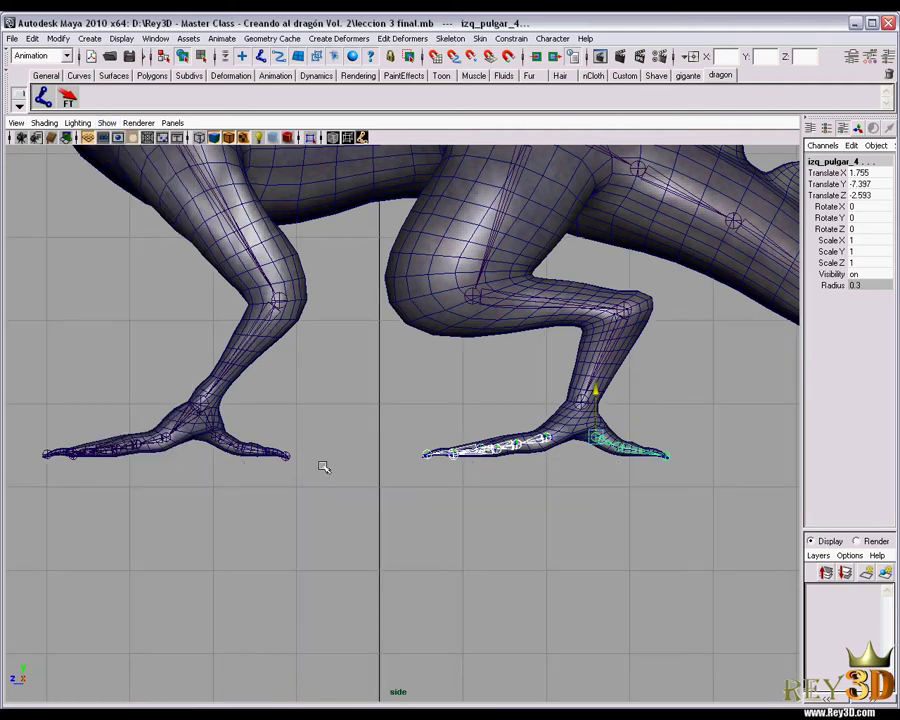
left_click(107, 122)
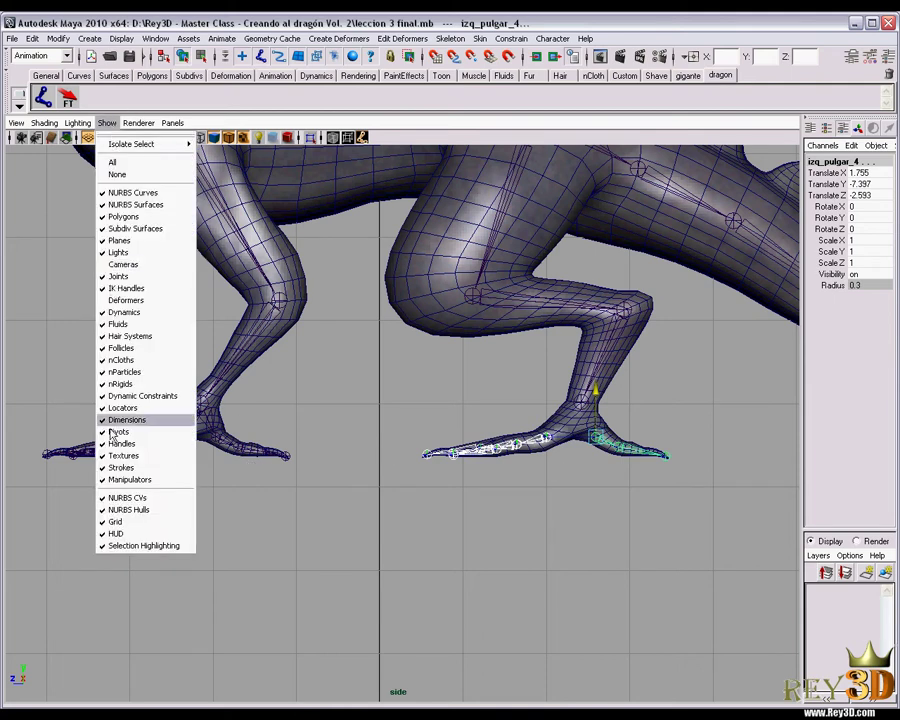
left_click(114, 519)
- Switch back to the perspective view and orbit around the foot
key("space")
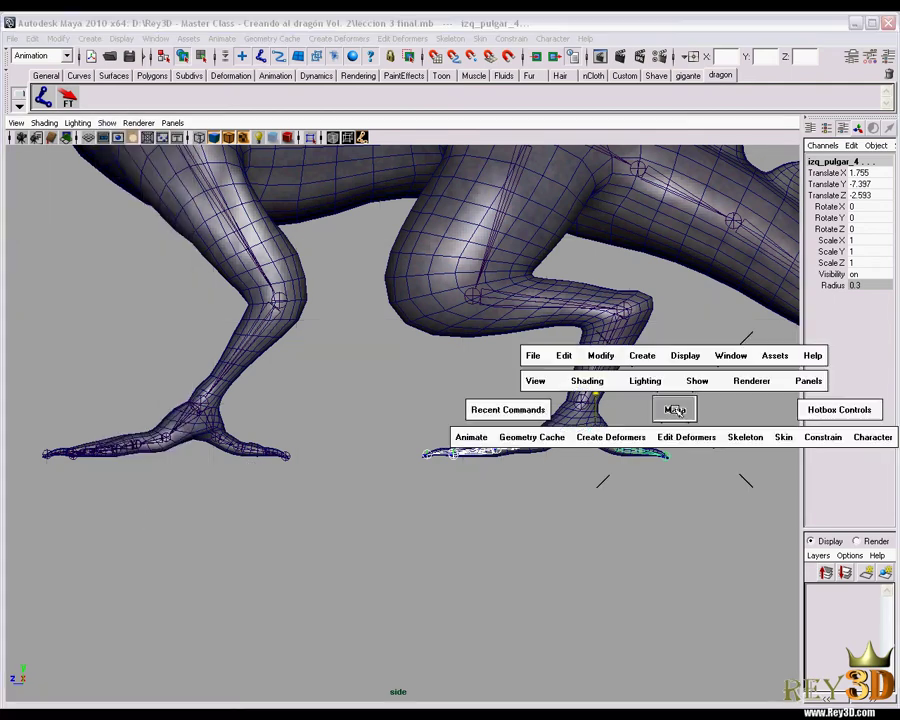
left_click_drag(675, 408, 624, 408)
mouse_move(538, 438)
left_mouse_down("alt")
mouse_move(568, 438)
mouse_move(450, 508)
left_mouse_up("alt")
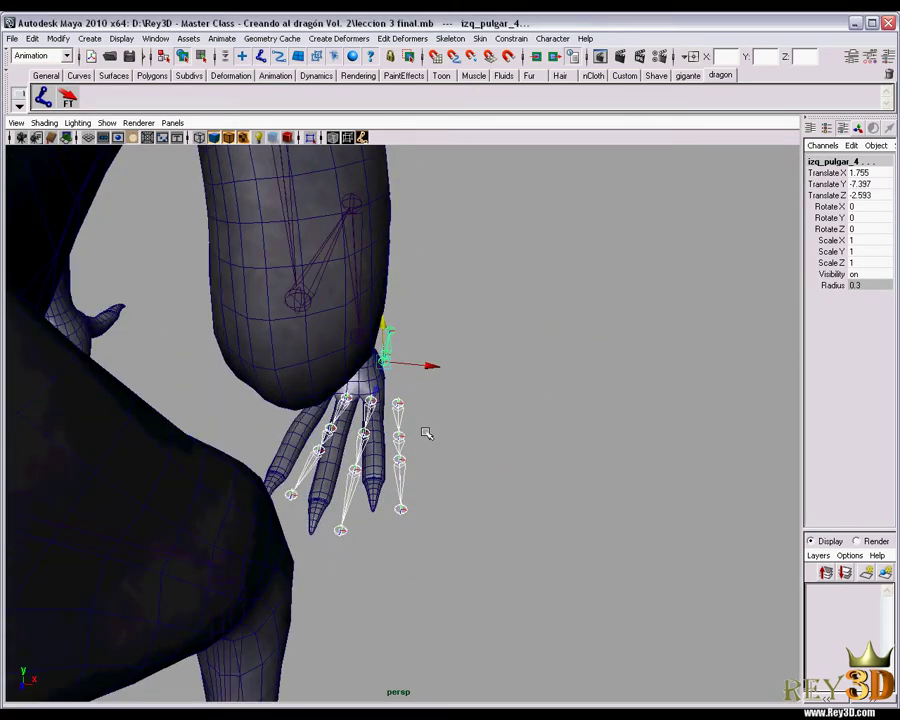
- Orbit back to the foot, clear the selection and select the izq_anular_5 ring-toe chain
mouse_move(546, 498)
left_mouse_down("alt")
mouse_move(293, 422)
mouse_move(529, 500)
mouse_move(506, 462)
mouse_move(514, 464)
mouse_move(481, 435)
mouse_move(473, 357)
mouse_move(466, 376)
mouse_move(478, 376)
mouse_move(470, 334)
mouse_move(452, 332)
mouse_move(433, 355)
mouse_move(447, 356)
mouse_move(416, 360)
mouse_move(420, 328)
left_mouse_up("alt")
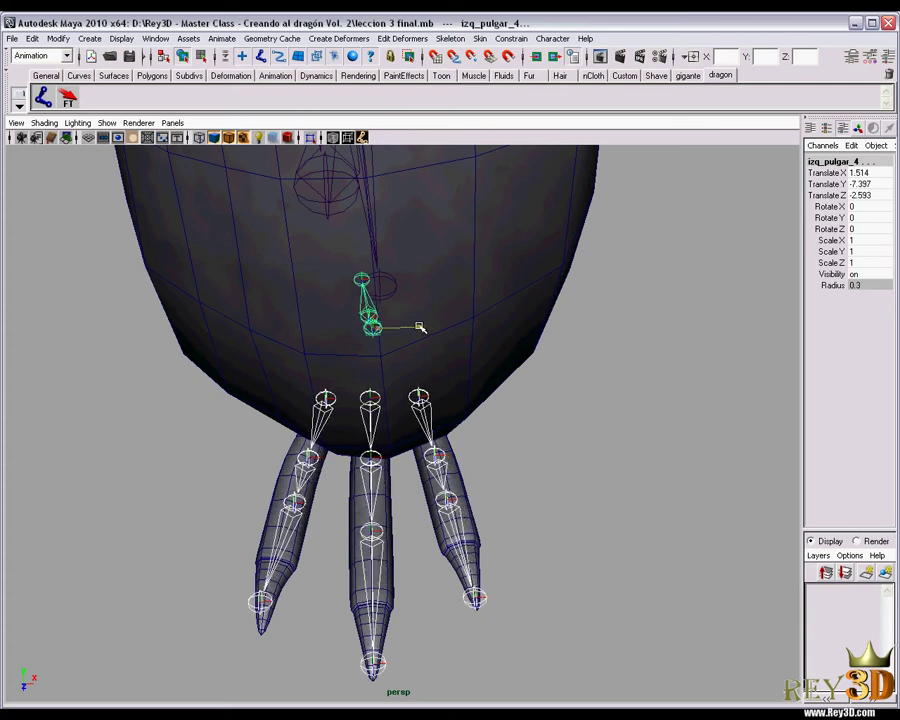
mouse_move(526, 448)
left_mouse_down("alt")
mouse_move(205, 450)
mouse_move(237, 446)
mouse_move(484, 483)
left_mouse_up("alt")
left_click(566, 466)
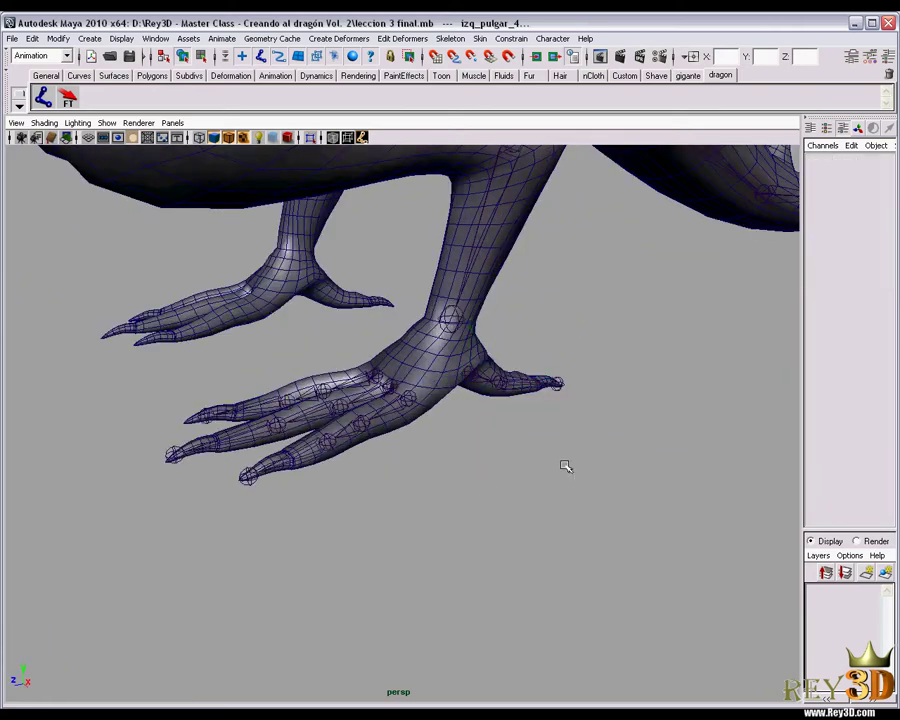
mouse_move(566, 466)
left_mouse_down("alt")
mouse_move(558, 502)
mouse_move(546, 490)
mouse_move(441, 463)
left_mouse_up("alt")
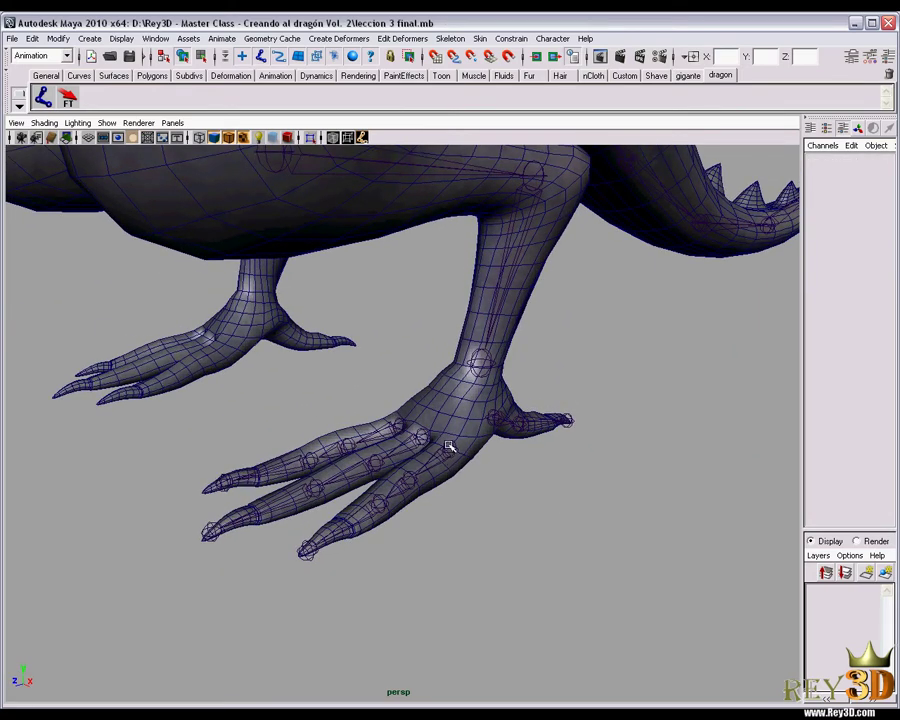
left_click(449, 446)
mouse_move(590, 448)
left_mouse_down("alt")
mouse_move(620, 457)
mouse_move(597, 460)
left_mouse_up("alt")
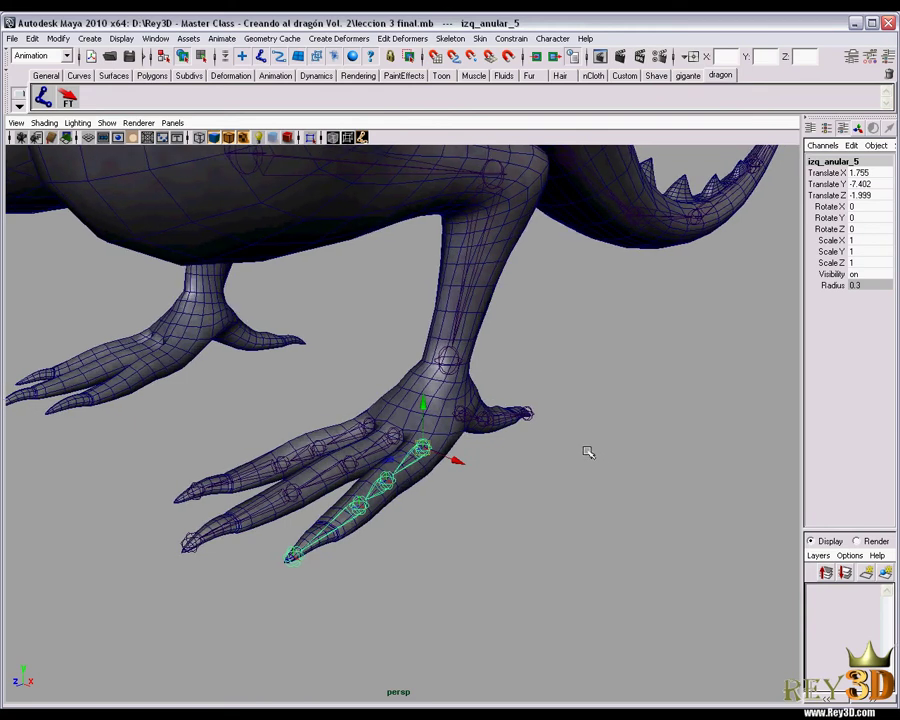
- Frame the izq_anular_5 chain and pickwalk down to its tip and back to the root
mouse_move(588, 452)
left_mouse_down("alt")
mouse_move(508, 460)
mouse_move(394, 446)
mouse_move(290, 520)
mouse_move(170, 568)
left_mouse_up("alt")
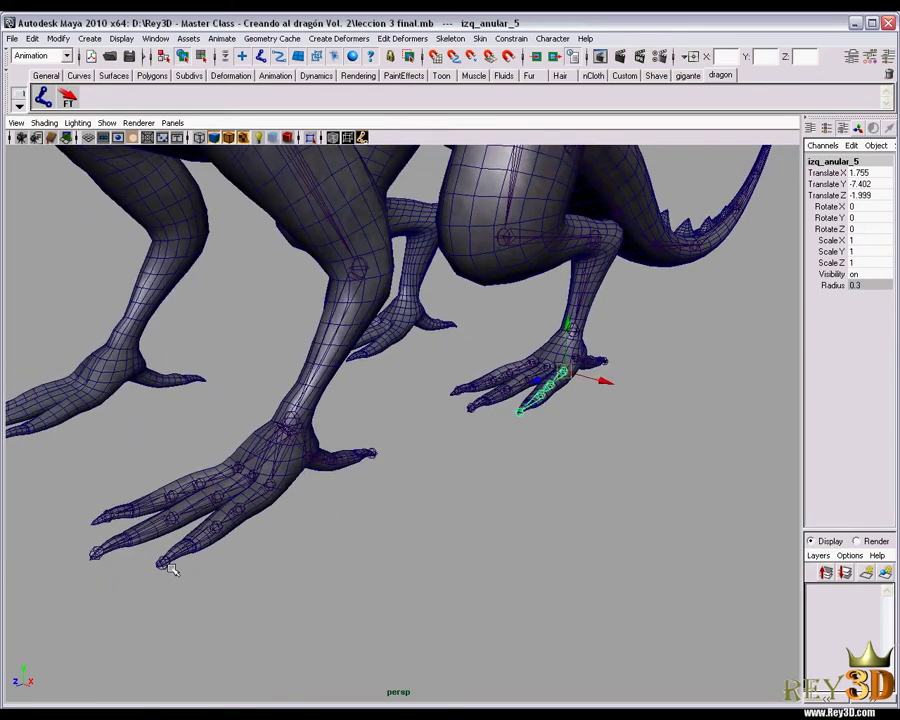
mouse_move(322, 511)
left_mouse_down("alt")
mouse_move(470, 458)
mouse_move(426, 461)
left_mouse_up("alt")
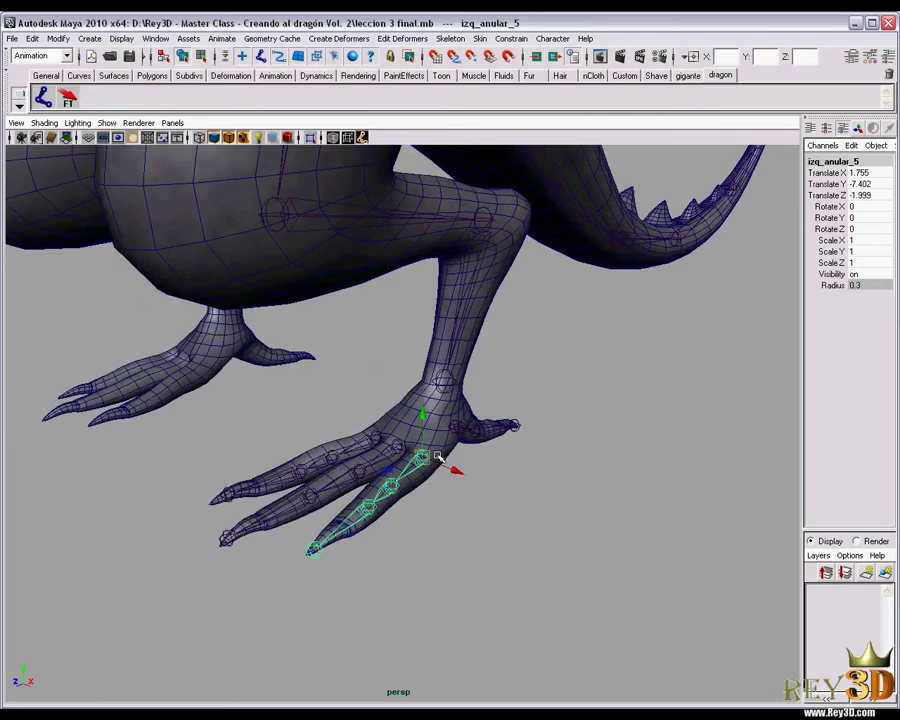
key("Down")
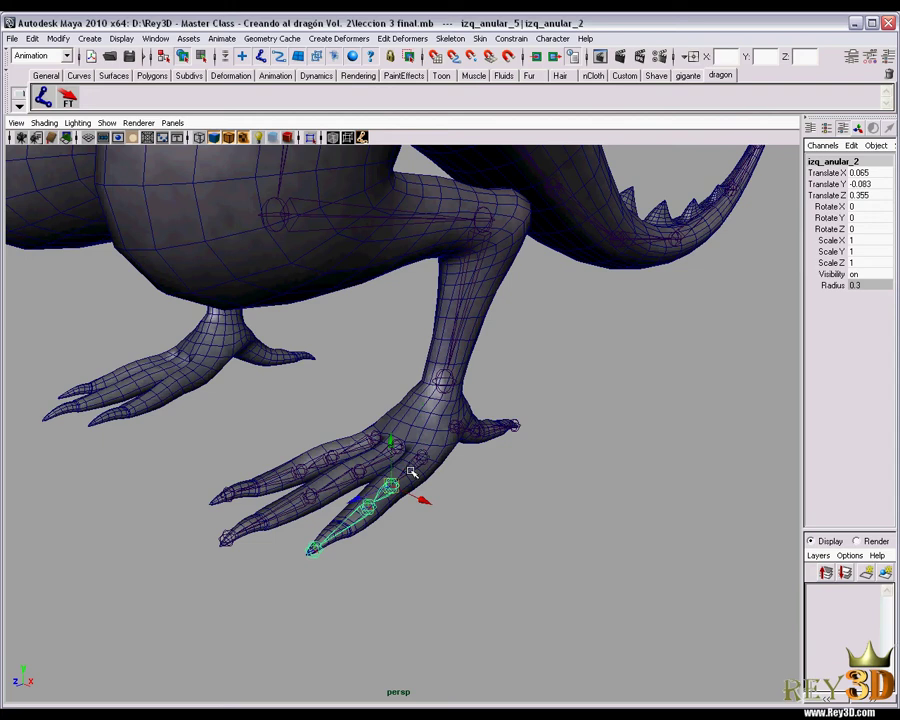
key("Down")
key("Down")
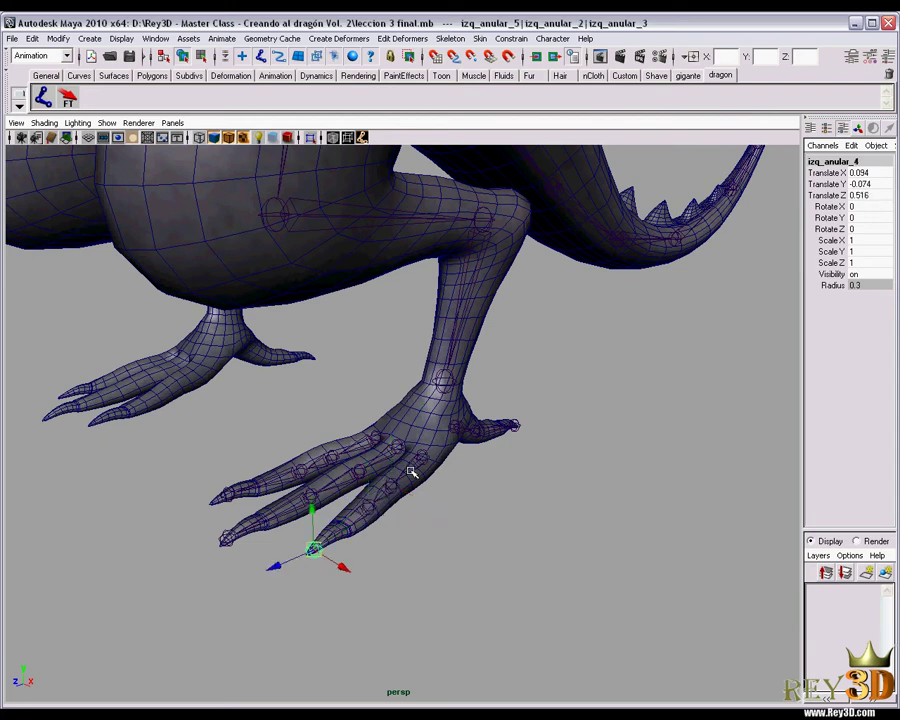
key("Up")
key("Up")
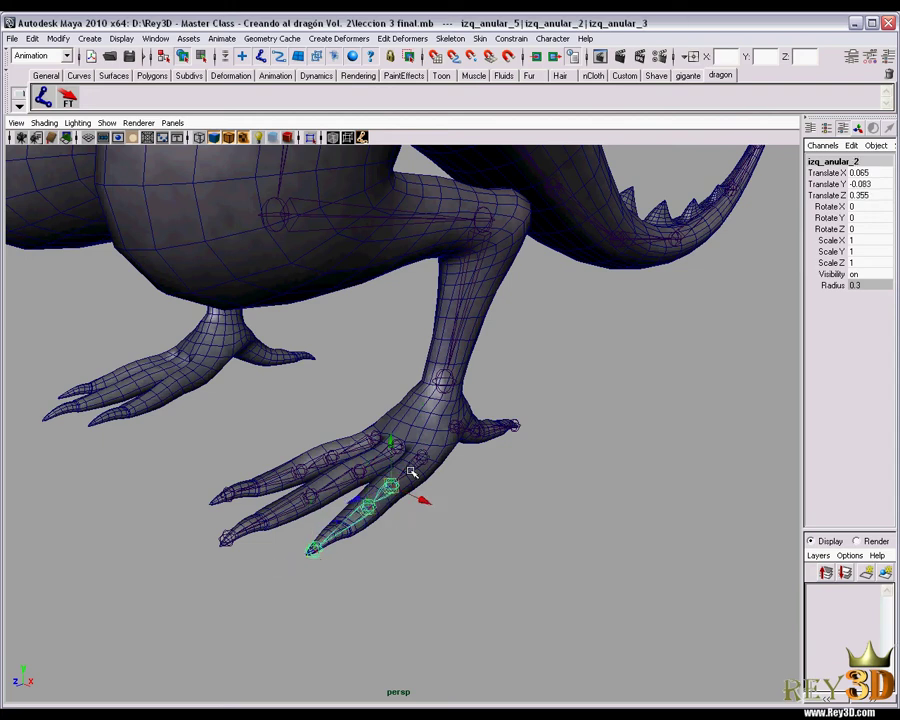
key("Up")
mouse_move(407, 464)
right_mouse_down("alt")
mouse_move(466, 479)
mouse_move(505, 460)
right_mouse_up("alt")
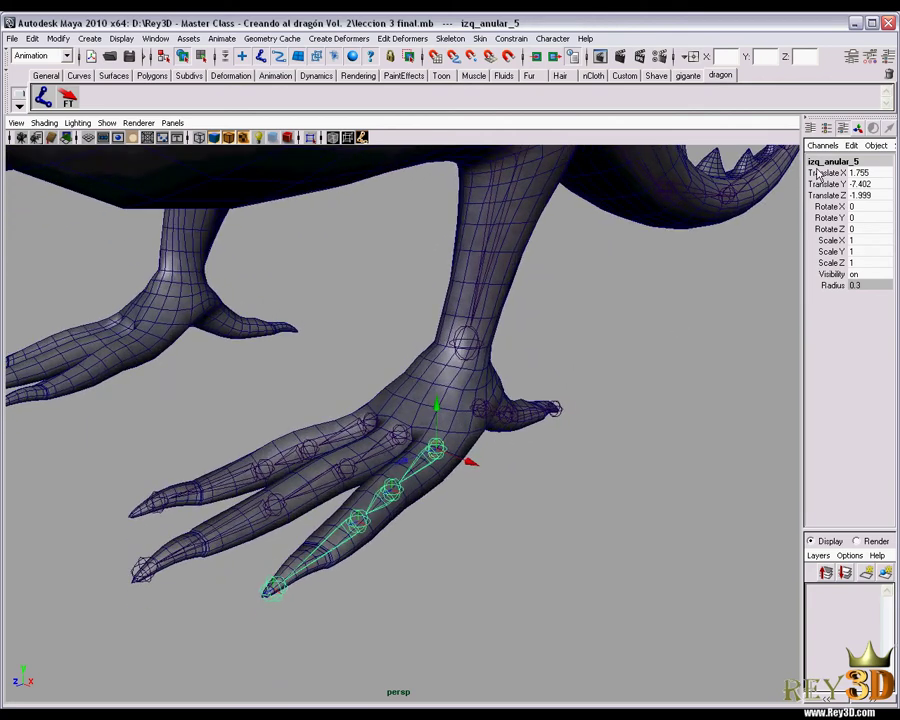
- Rename the ring-toe joints, root to tip, izq_anular_tra_1 through izq_anular_tra_4 in the Channel Box
left_click(822, 161)
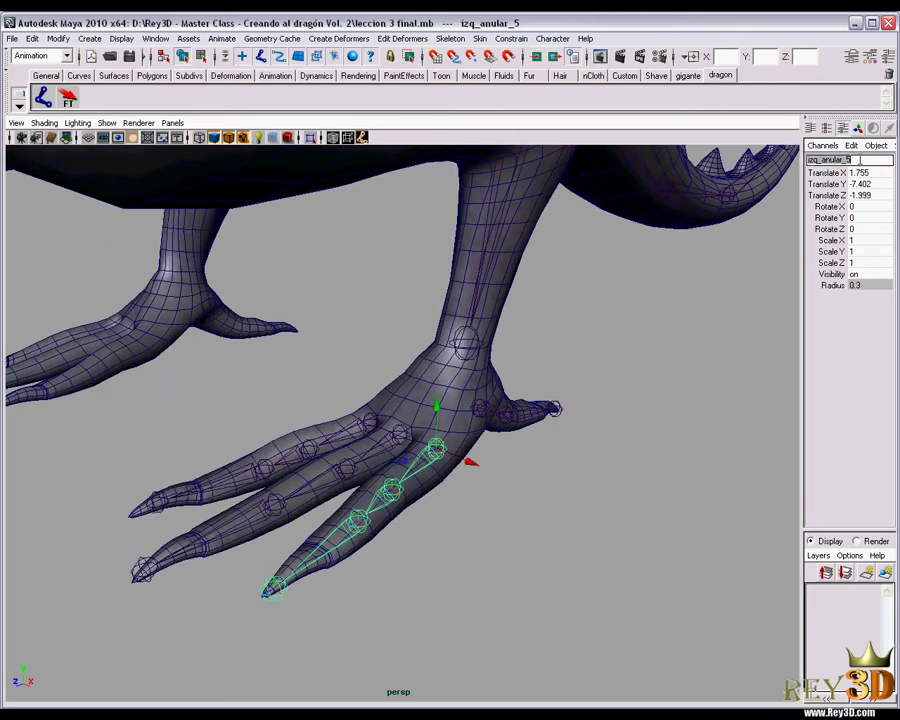
left_click(860, 160)
key("Return")
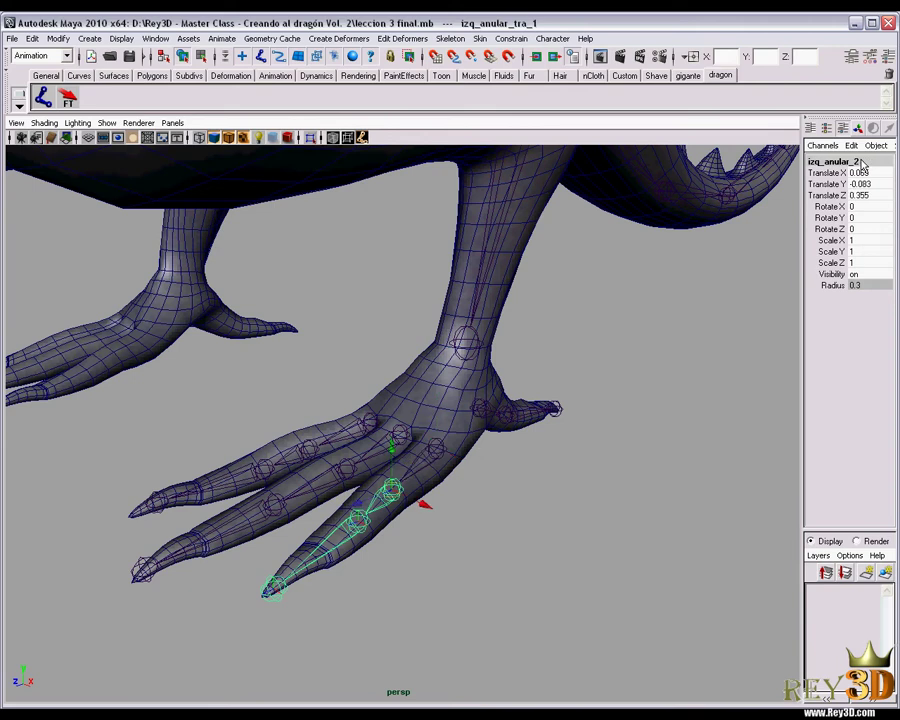
key("Down")
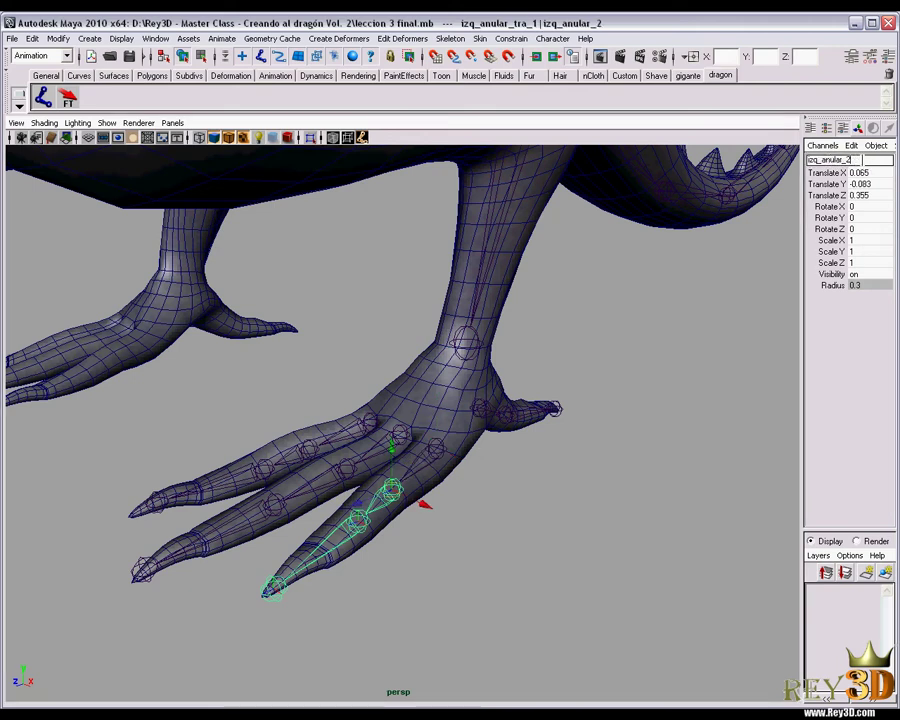
type("tra_")
key("Return")
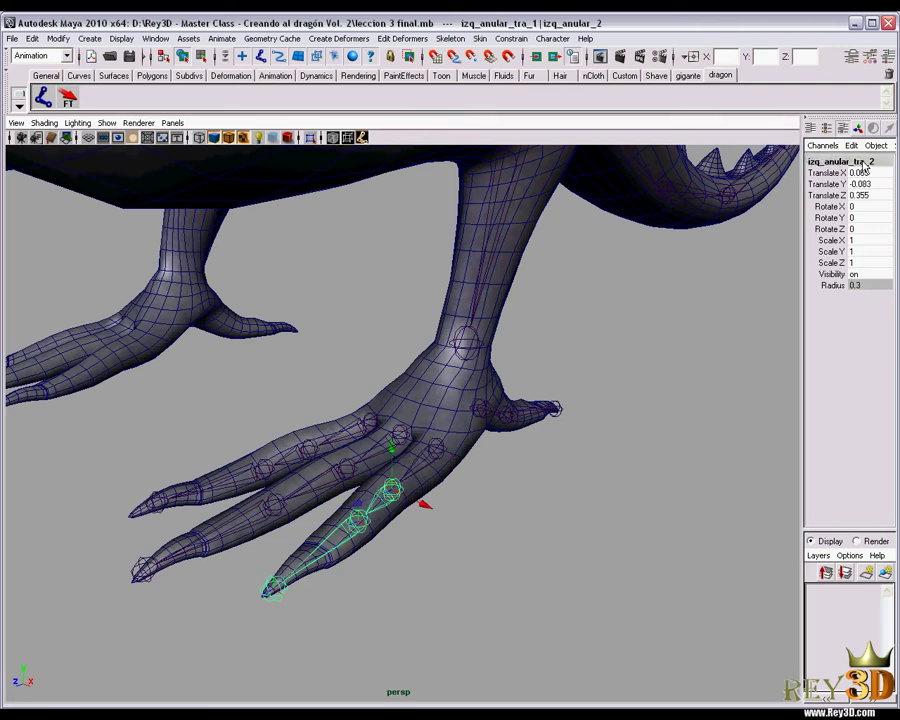
key("Down")
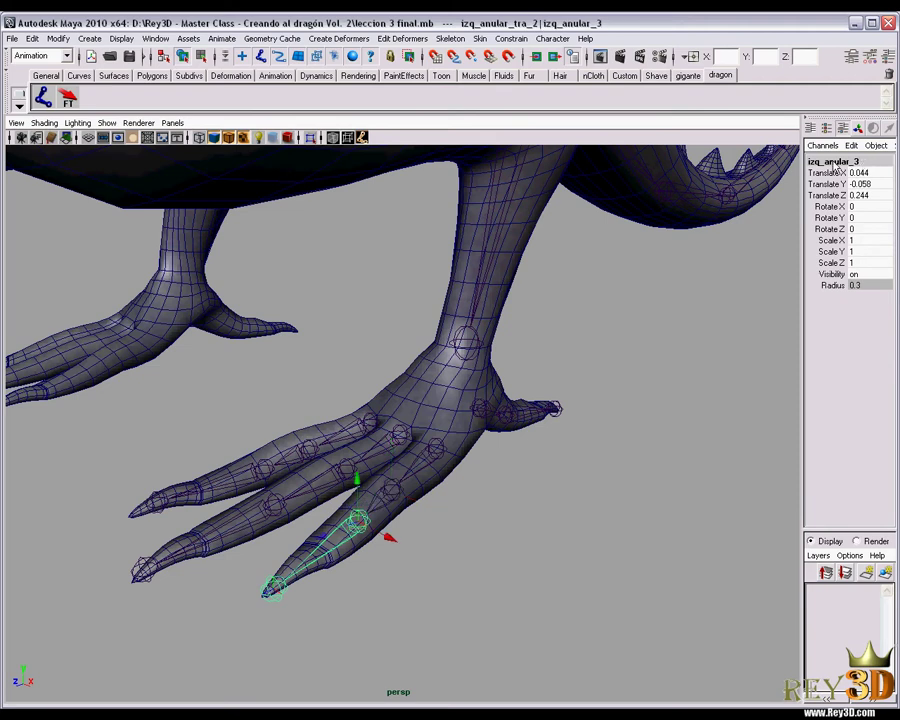
double_click(840, 160)
left_click(851, 160)
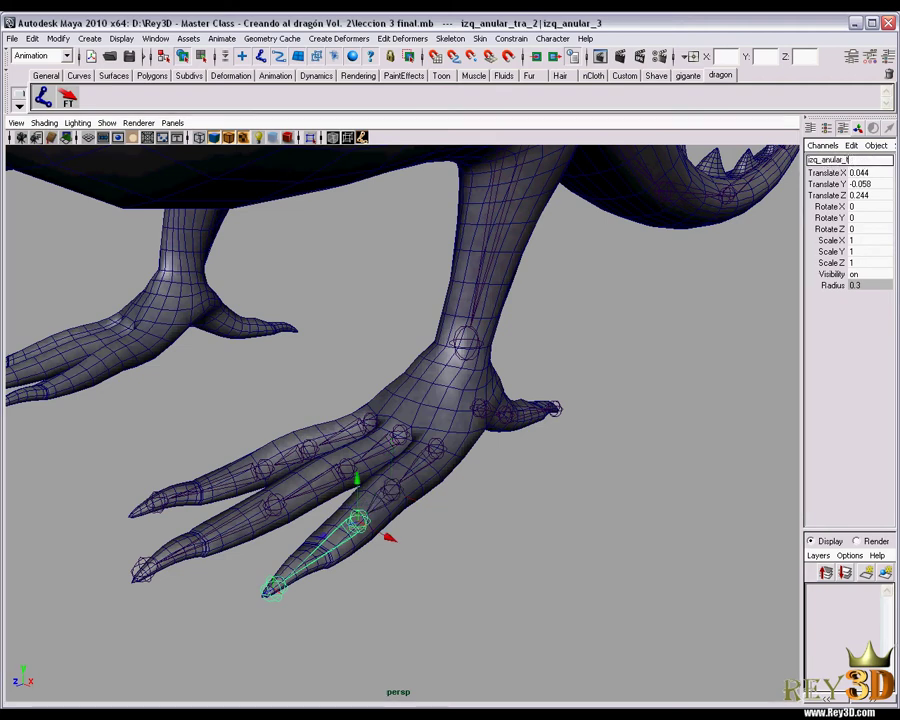
key("Return")
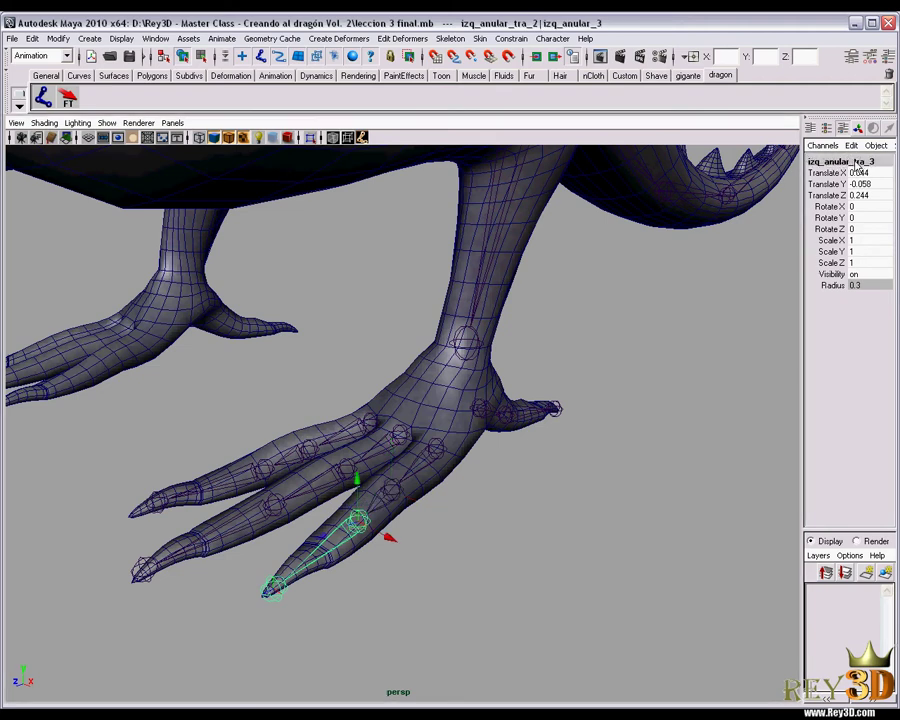
key("Down")
double_click(858, 160)
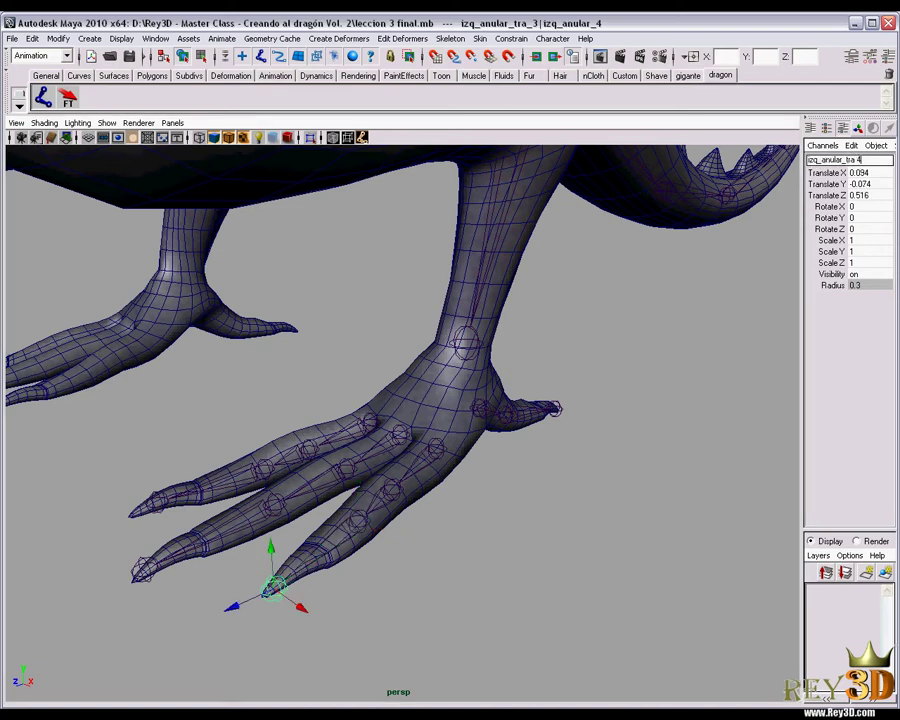
key("Return")
- Reselect the ring-toe root and step down through izq_anular_tra_2 and _3 to verify the names
left_click(644, 372)
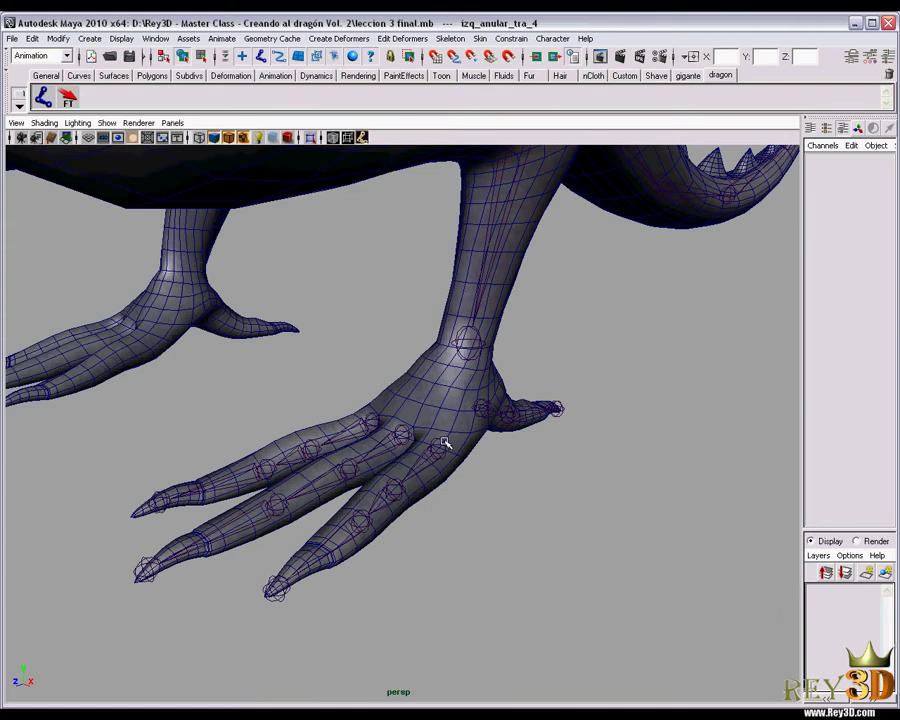
key("ctrl+z")
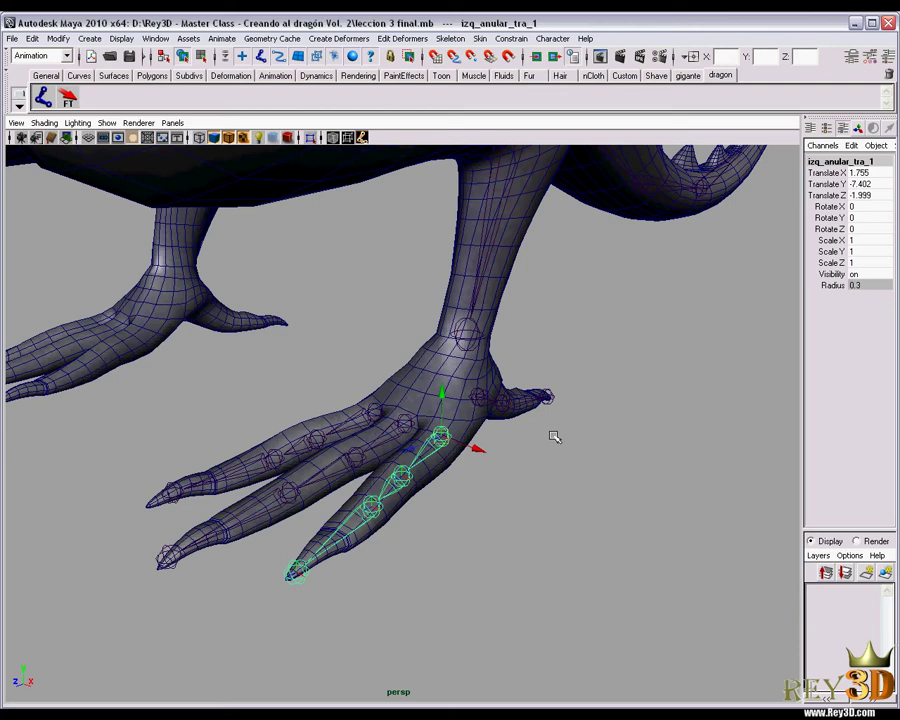
key("Down")
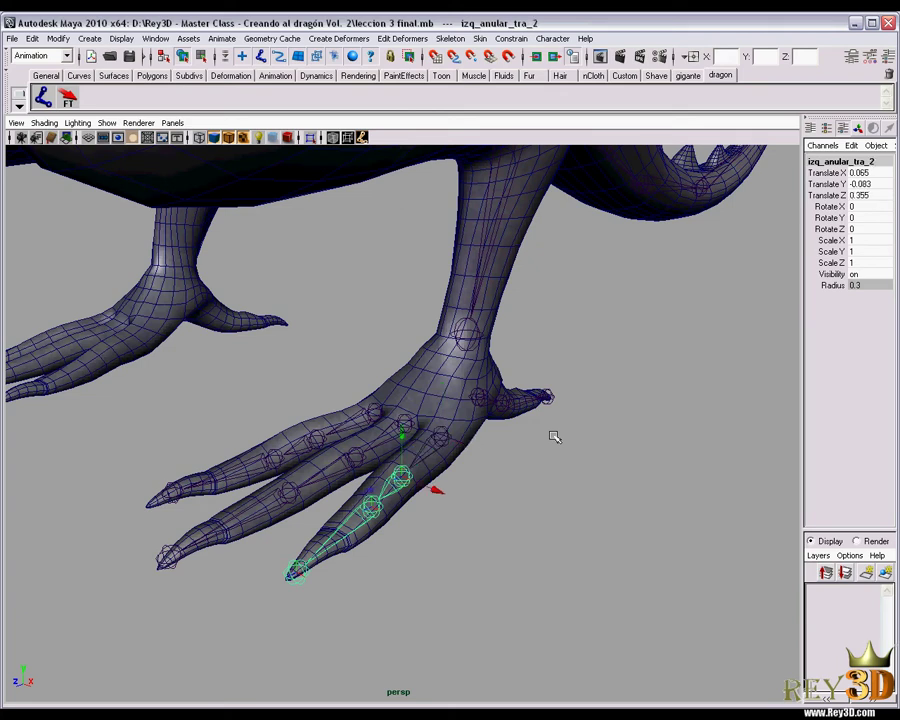
key("Down")
key("Down")
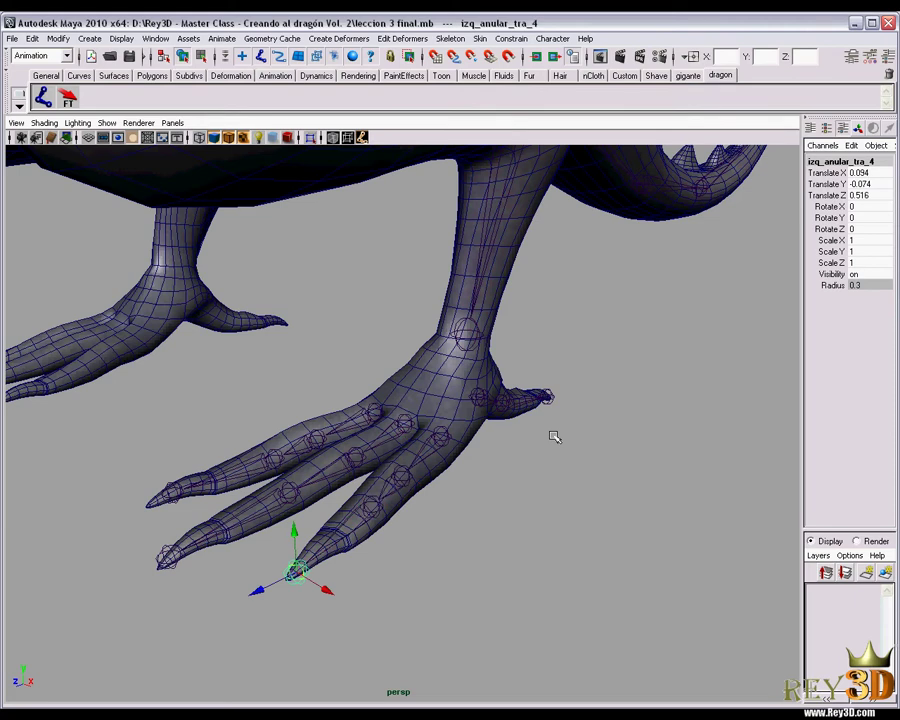
mouse_move(484, 438)
left_mouse_down("alt")
mouse_move(474, 454)
mouse_move(458, 438)
left_mouse_up("alt")
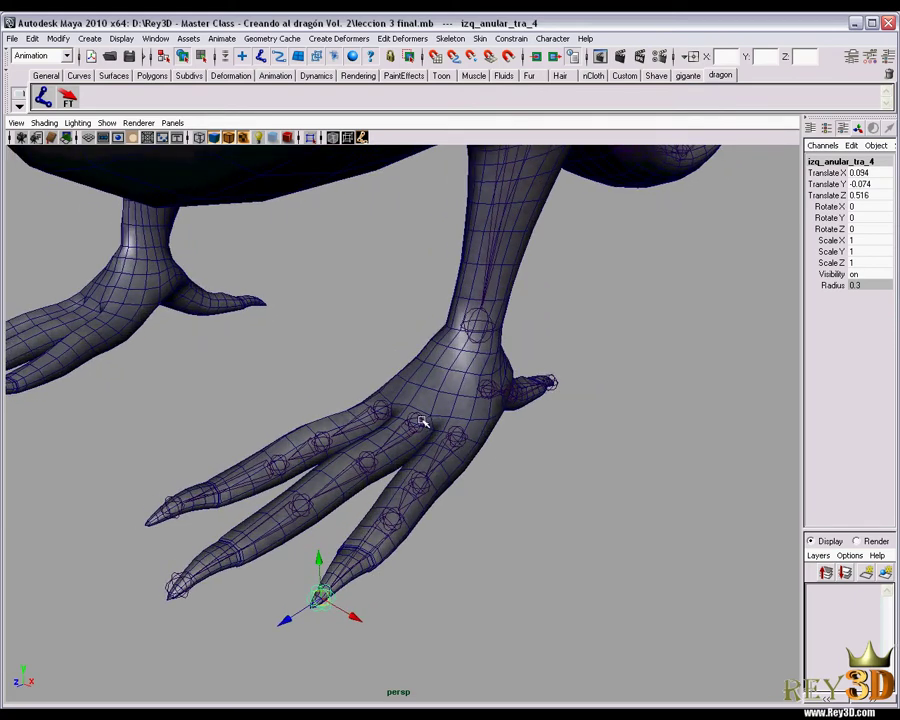
left_click(421, 422)
- Rename the first two middle-toe joints izq_medio_tra_1 and izq_medio_tra_2
left_click(830, 160)
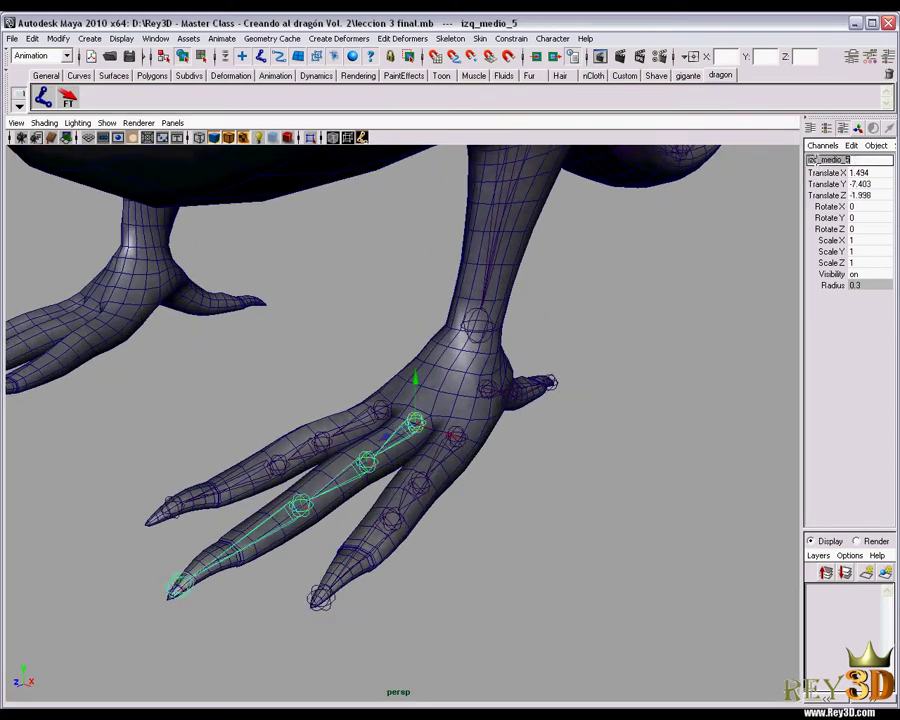
left_click(857, 160)
type("_1")
key("Return")
key("Down")
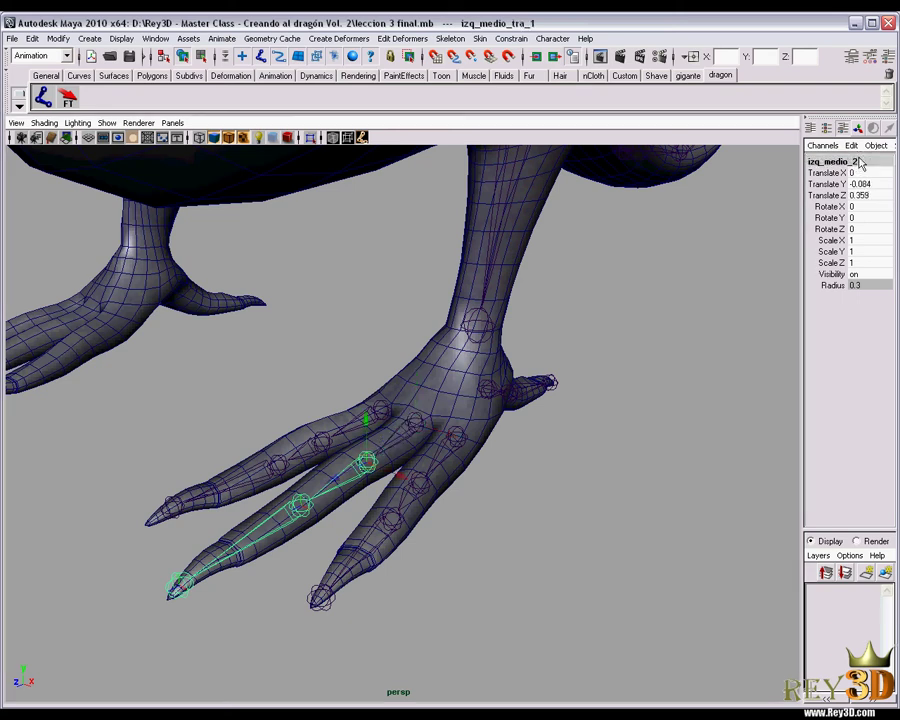
left_click(860, 160)
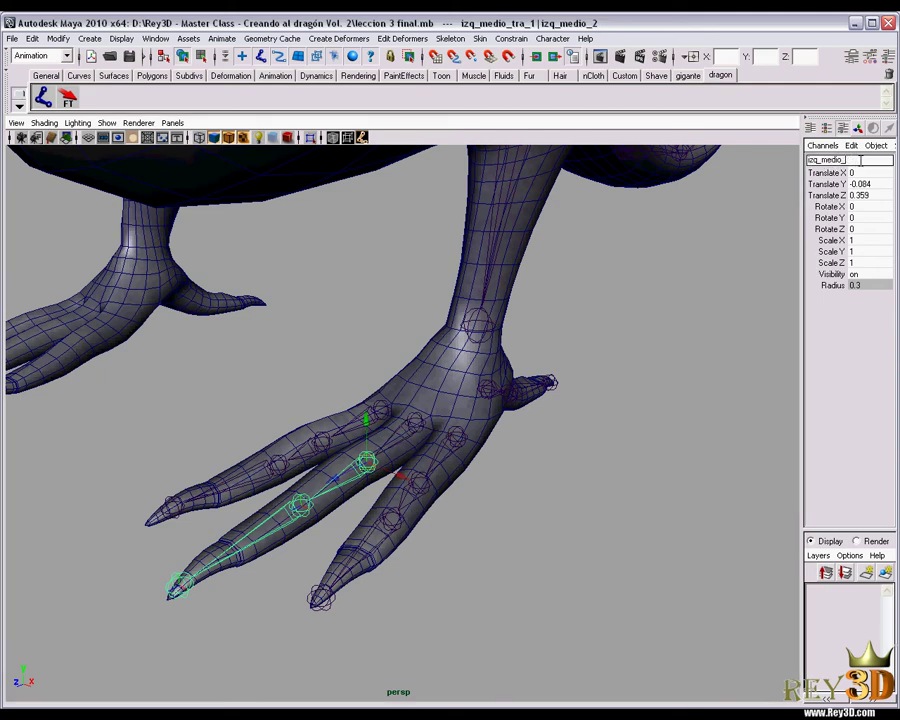
type("tra_2")
key("Return")
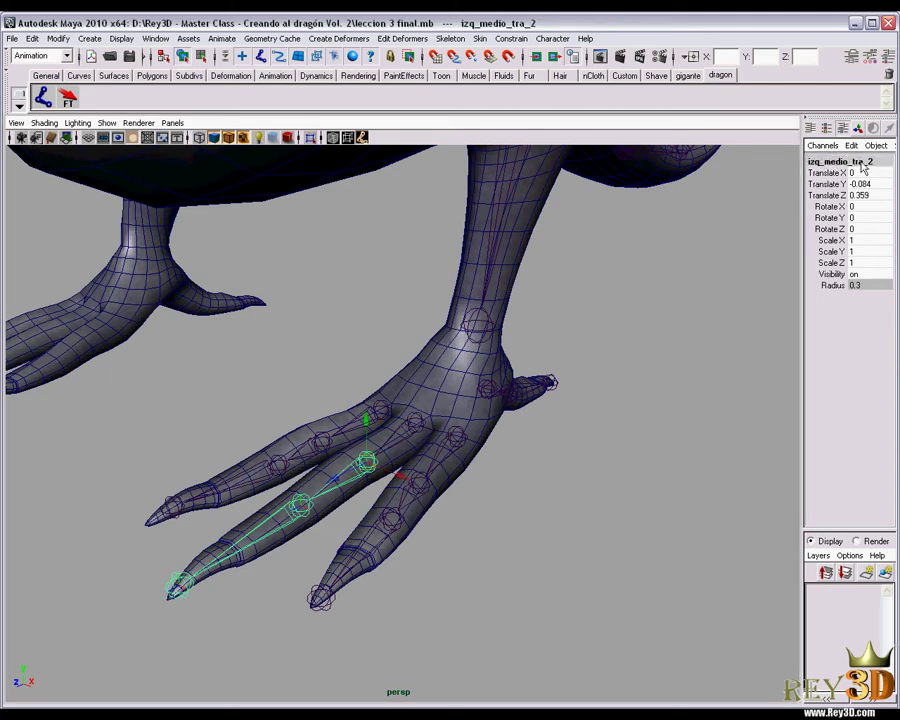
- Rename the remaining middle-toe joints izq_medio_tra_3 and izq_medio_tra_4
key("Down")
left_click(850, 160)
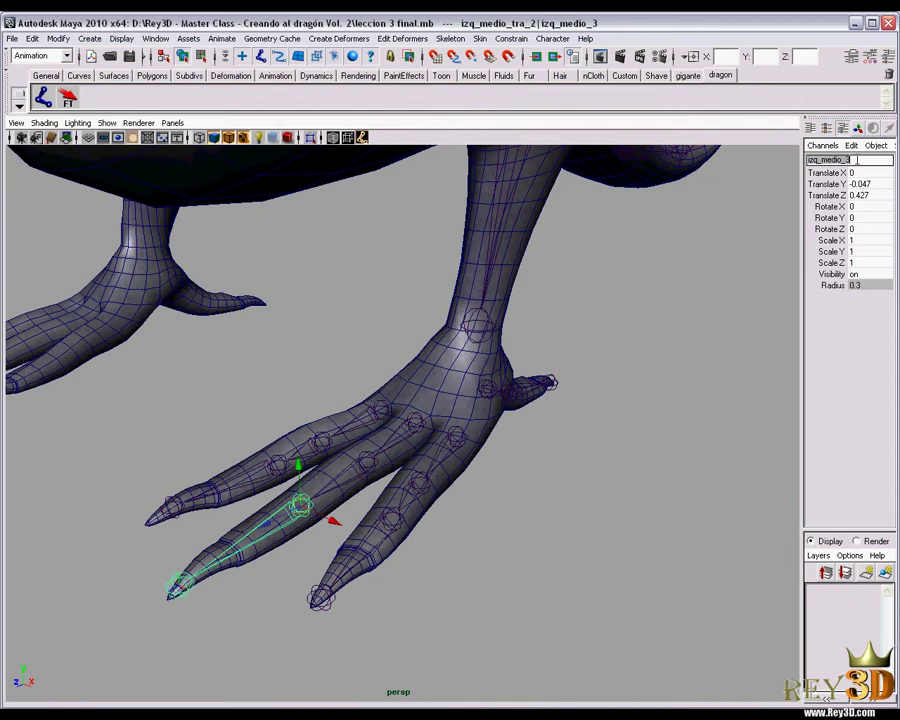
left_click(857, 160)
type("_3")
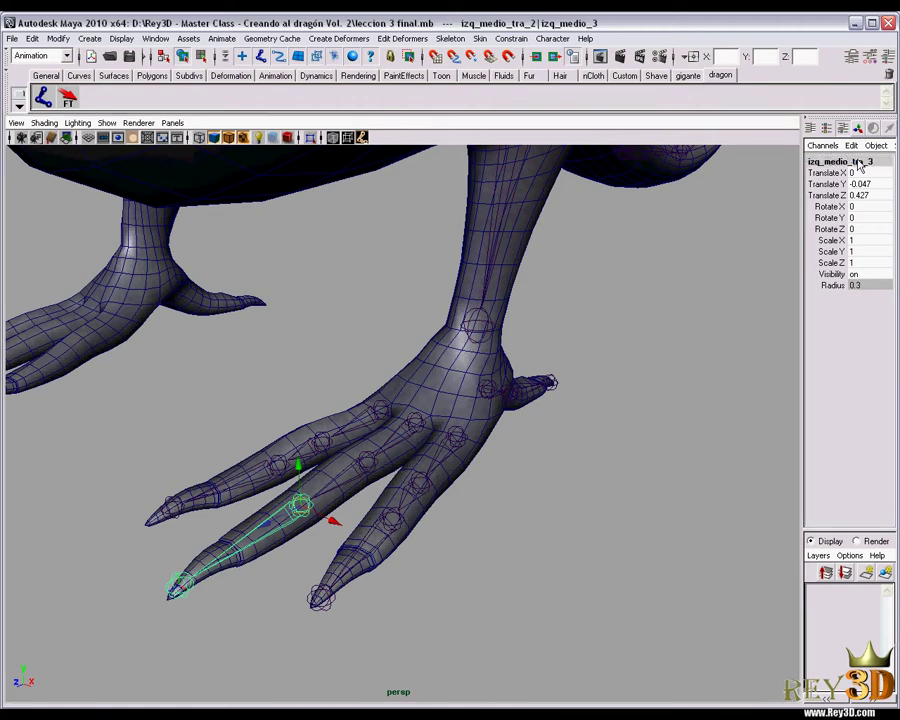
key("Return")
left_click_drag(536, 348, 518, 374, "alt")
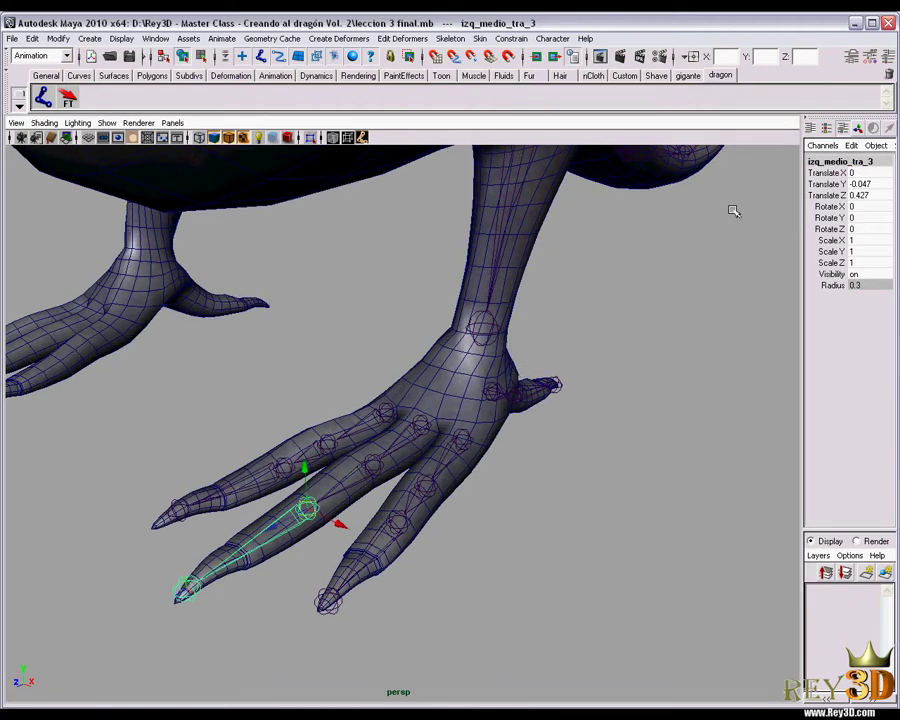
key("Down")
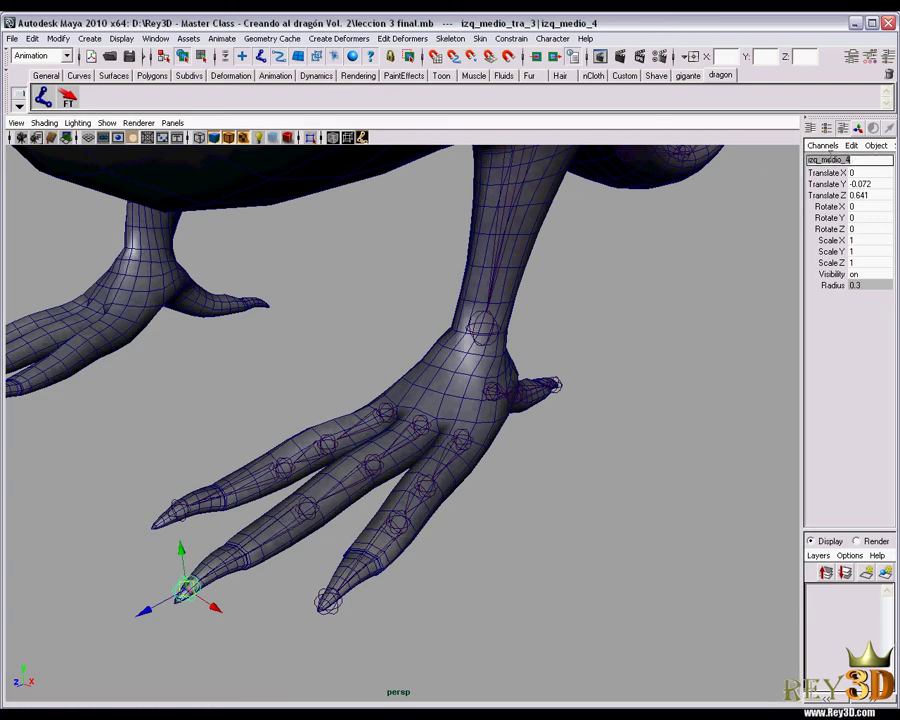
left_click(848, 160)
key("Return")
left_click_drag(558, 322, 413, 404, "alt")
left_click(392, 410)
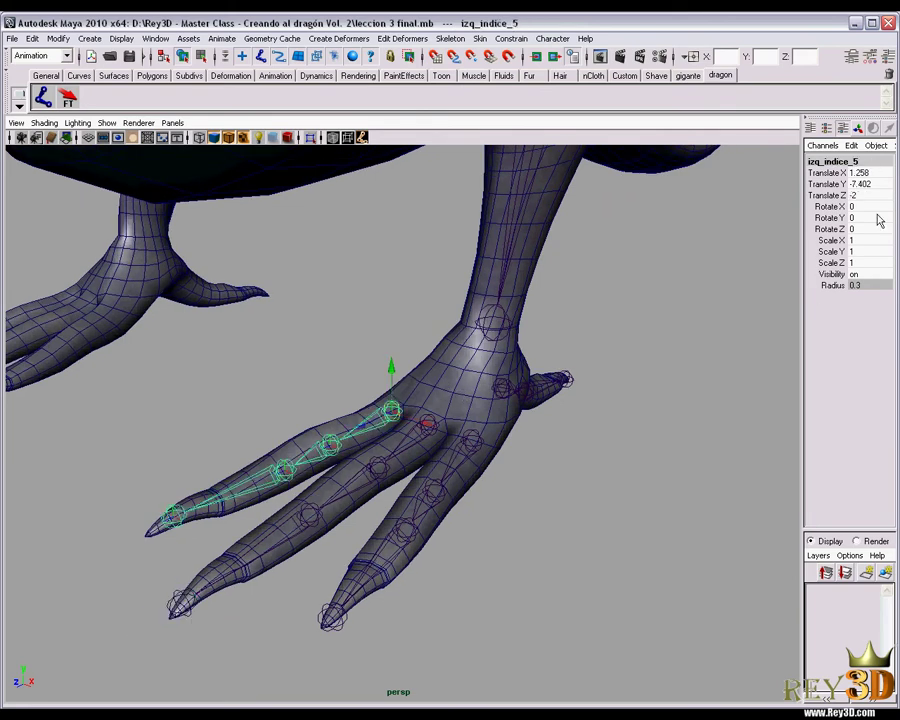
- Rename the first two index-finger joints to izq_indice_tra_1 and izq_indice_tra_2
left_click(830, 160)
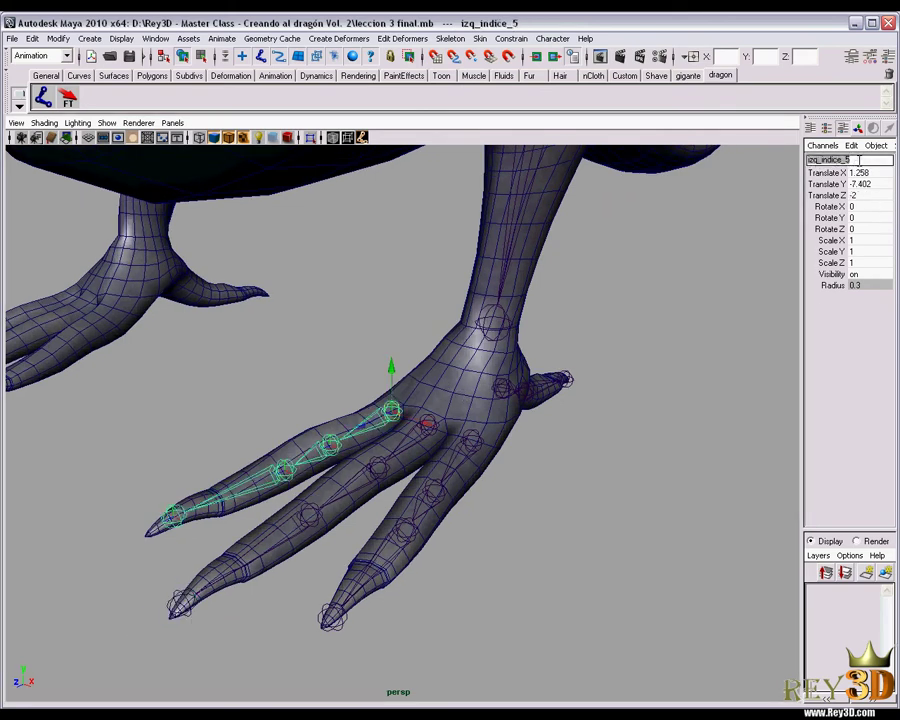
left_click(858, 160)
type("tre_1")
key("Return")
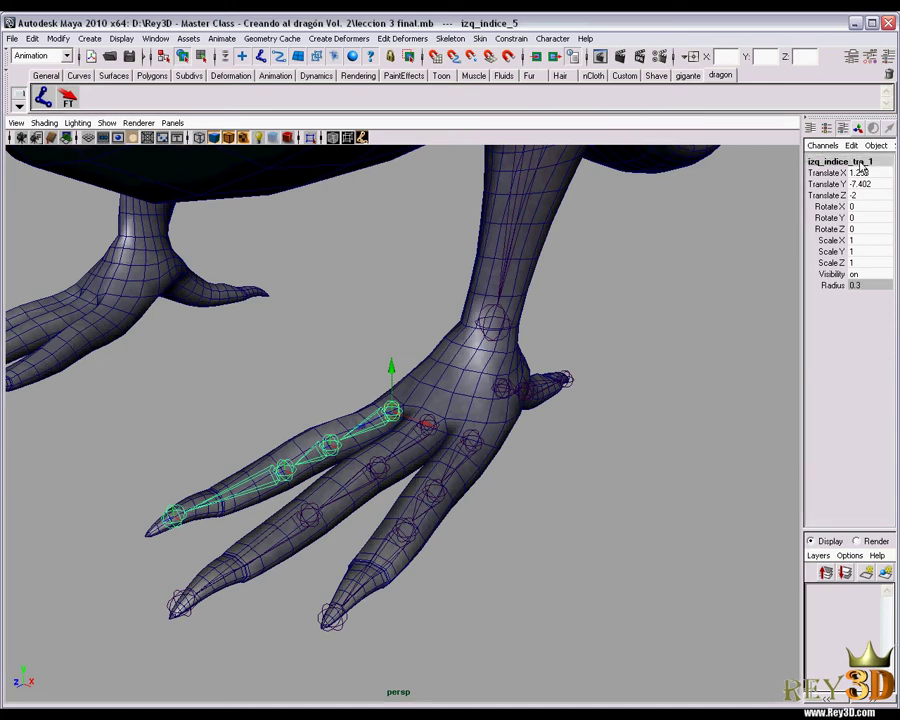
key("Down")
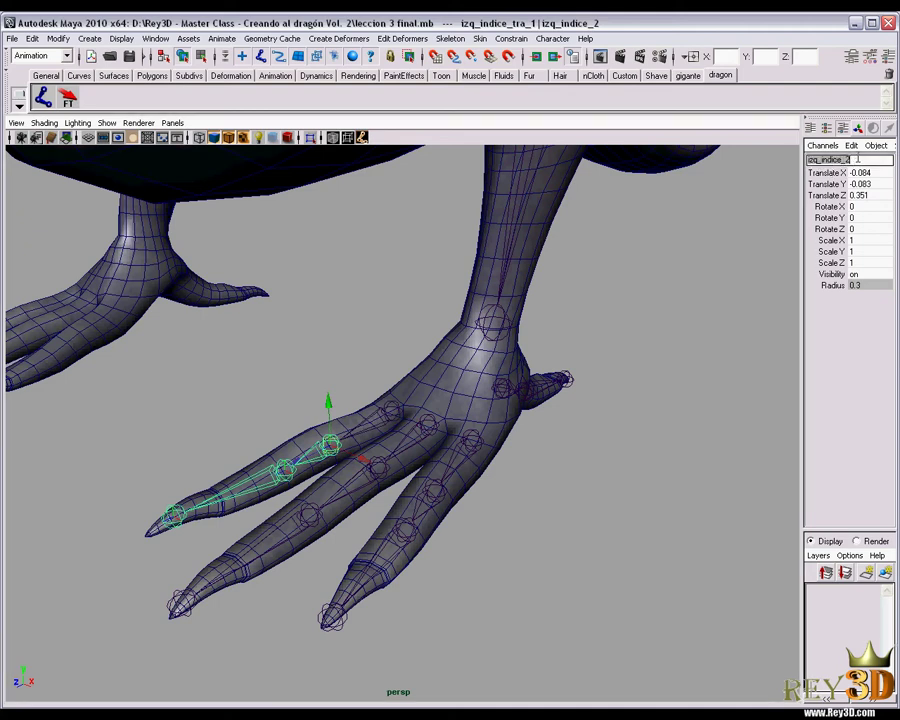
left_click(862, 160)
key("Return")
key("Down")
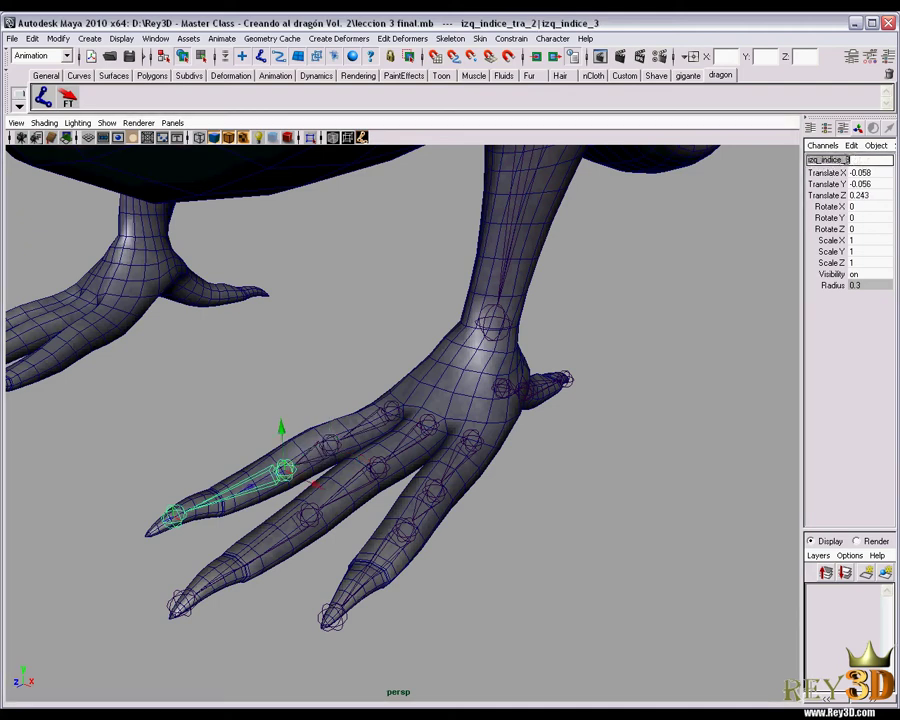
- Rename the remaining index joints to izq_indice_tra_3 and izq_indice_tra_4 and verify the chain's names
left_click(846, 160)
key("Return")
key("Down")
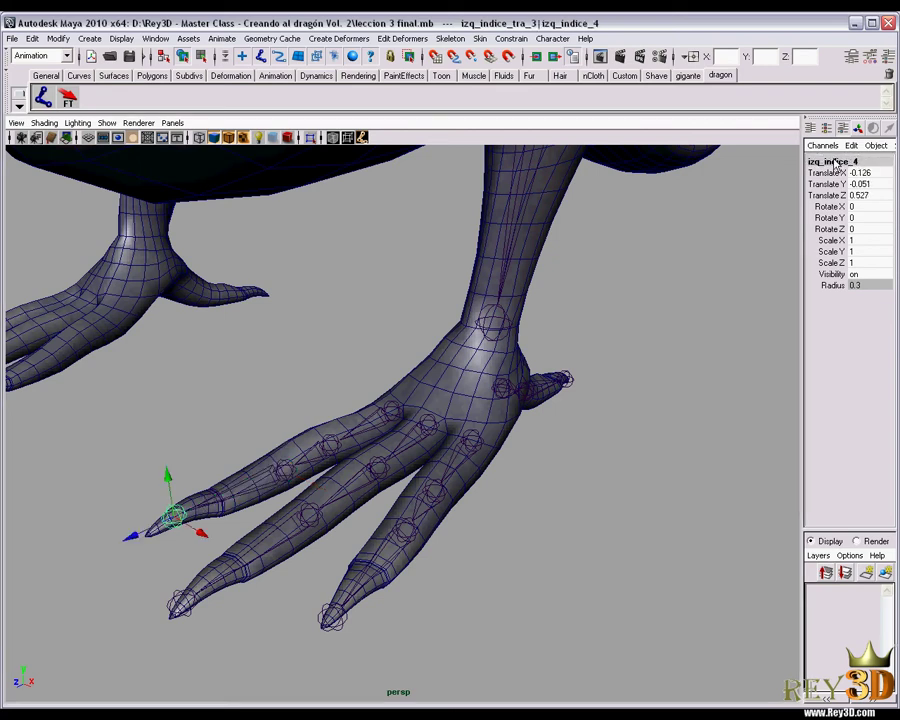
left_click(863, 160)
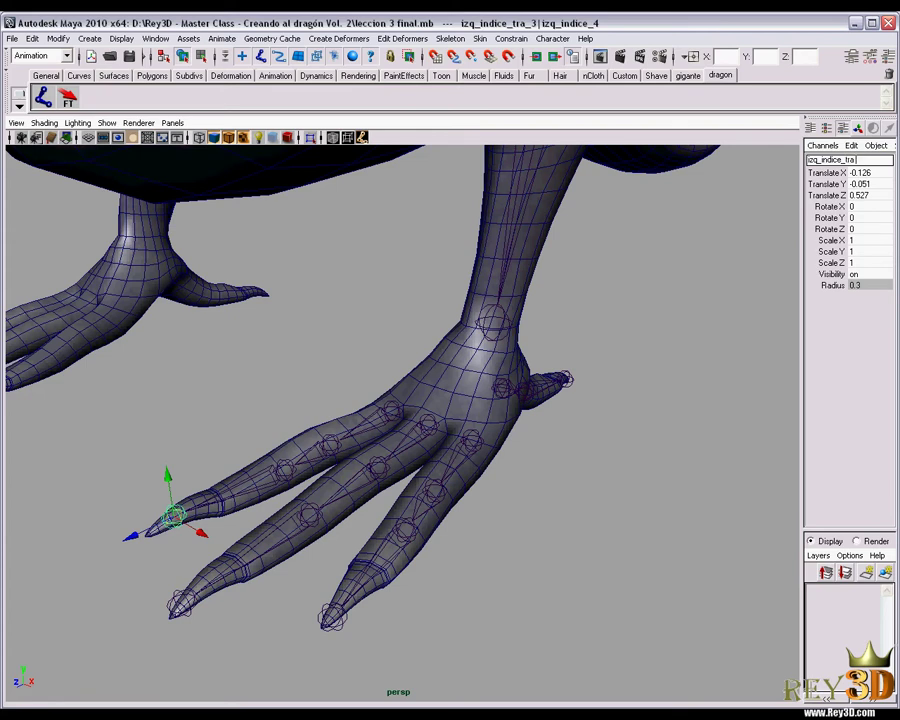
type("_4")
key("Return")
left_click_drag(570, 396, 552, 380, "alt")
key("Up")
key("Up")
key("Up")
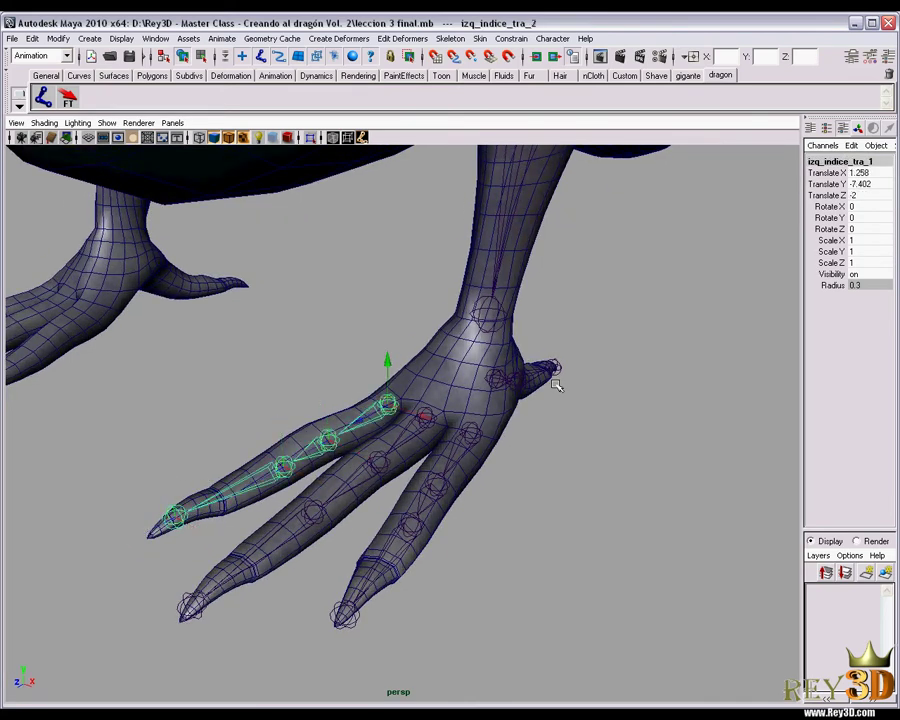
key("Down")
key("Down")
key("Down")
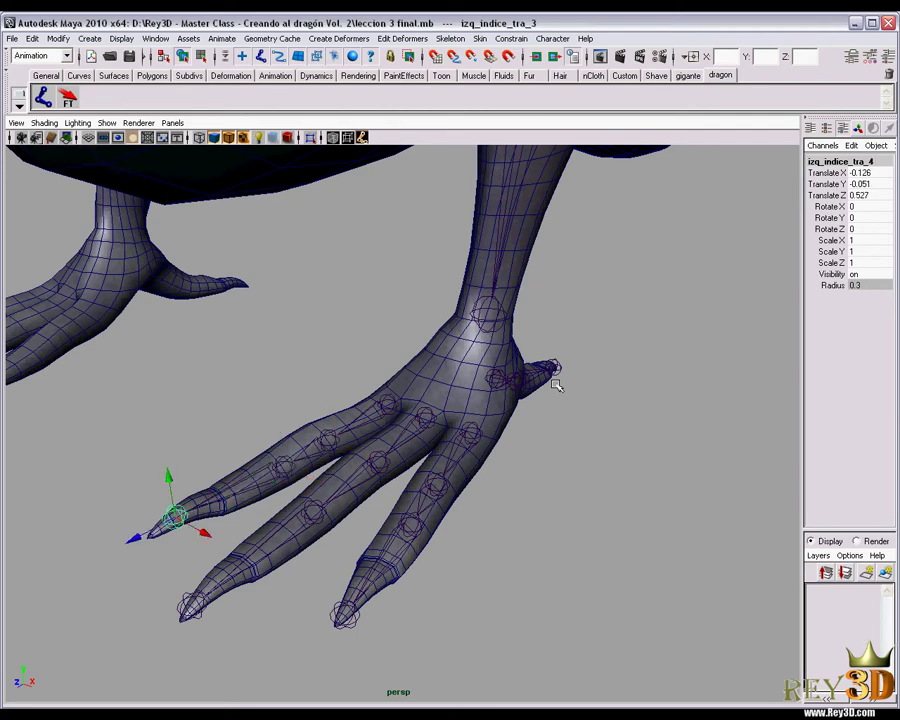
mouse_move(555, 385)
left_mouse_down("alt")
mouse_move(552, 410)
mouse_move(558, 403)
mouse_move(424, 424)
mouse_move(529, 412)
mouse_move(546, 388)
left_mouse_up("alt")
- Confirm izq_pulgar_tra_1, then rename the next thumb joints to izq_pulgar_tra_2 and izq_pulgar_tra_3
left_click(436, 426)
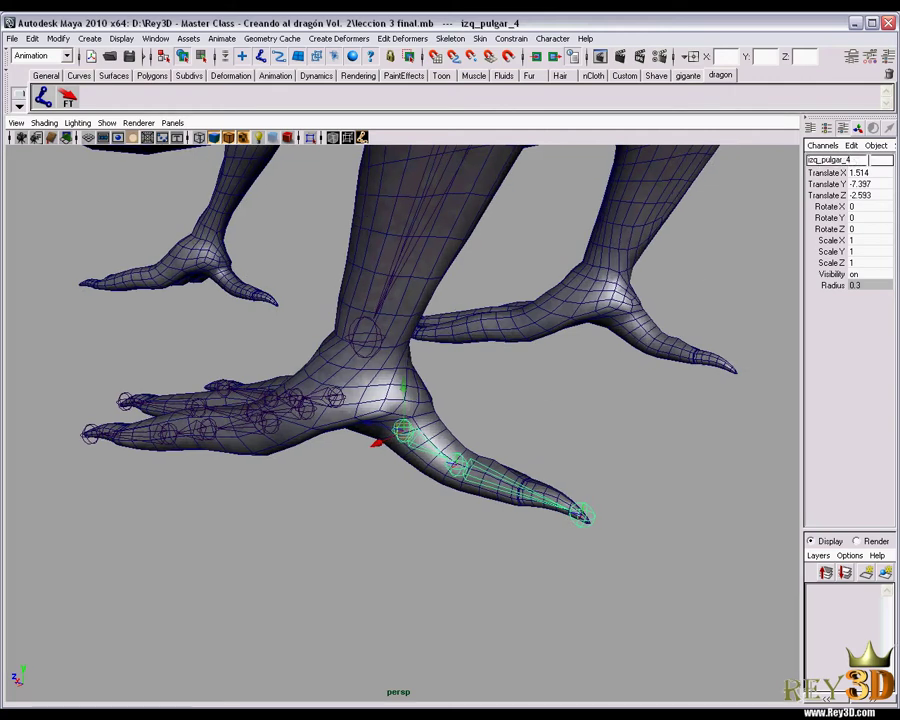
type("tra_1")
key("Return")
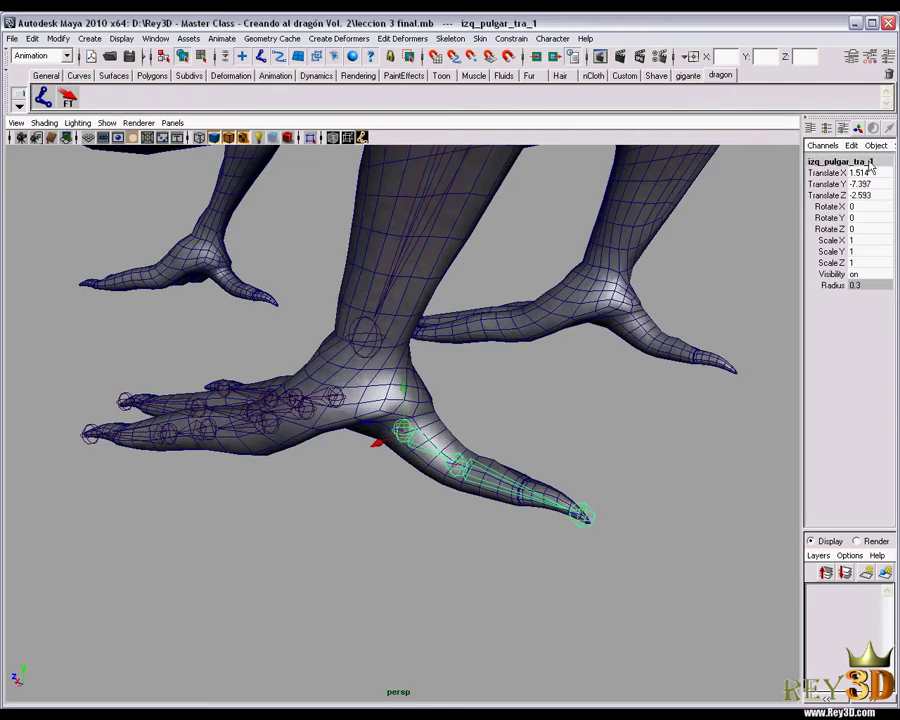
key("Down")
left_click(857, 159)
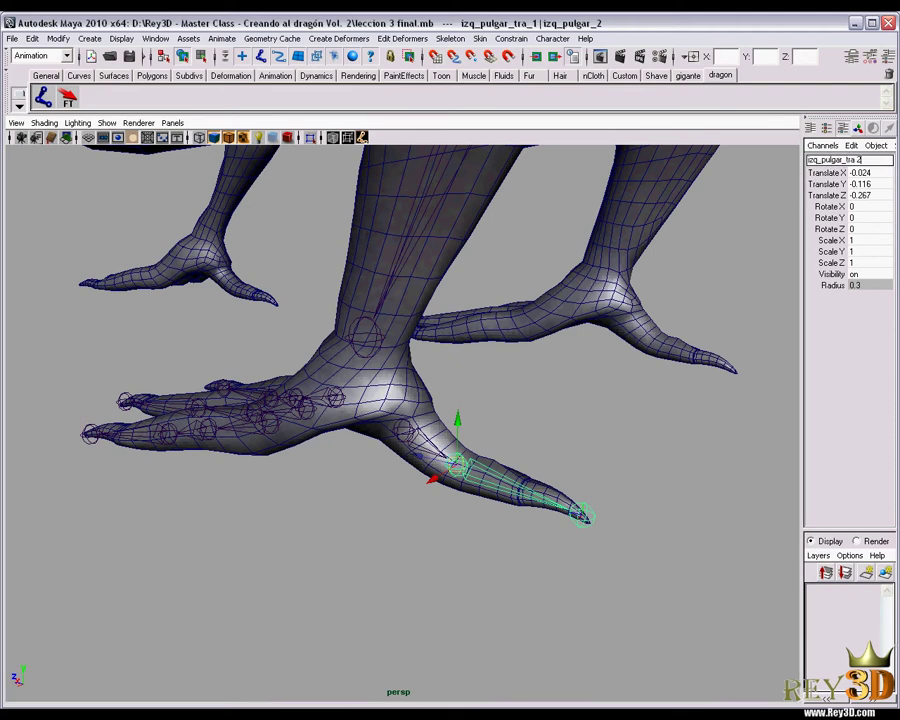
key("Return")
key("Down")
left_click(838, 159)
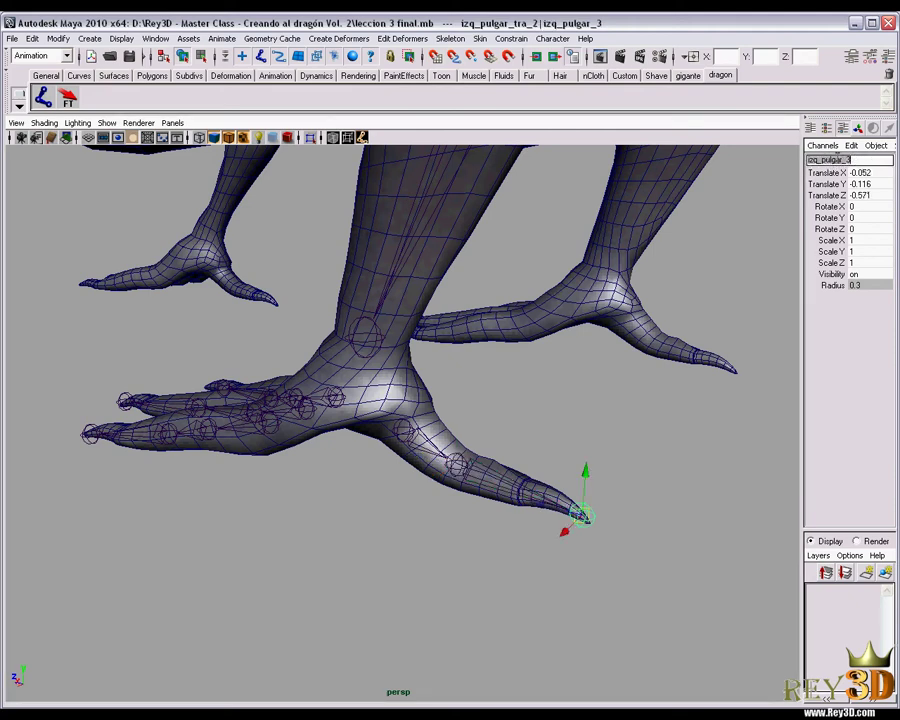
left_click(858, 160)
type("tra_")
key("Return")
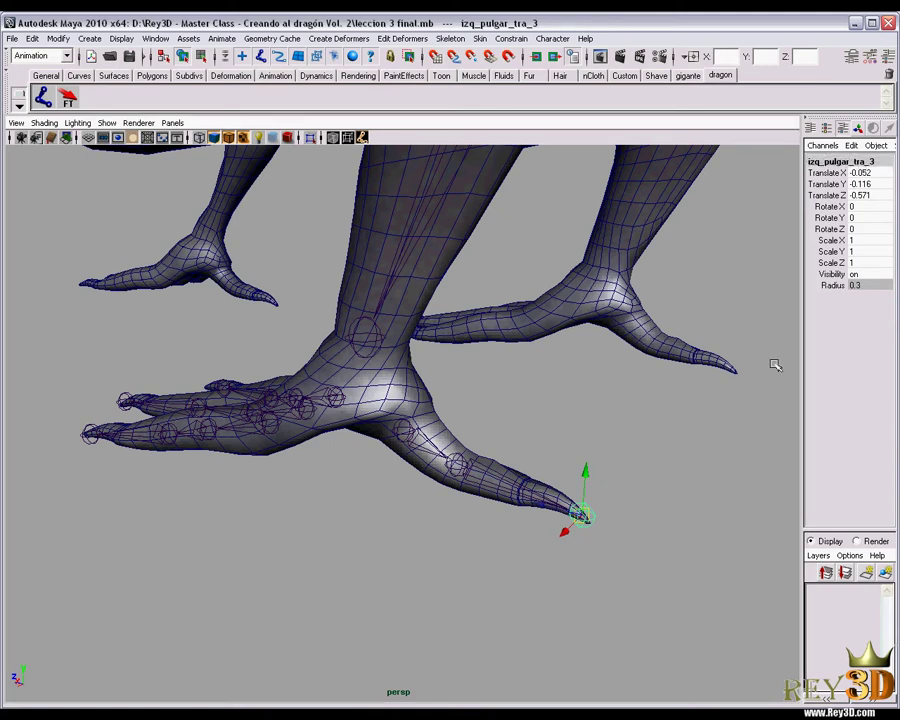
key("Up")
key("Up")
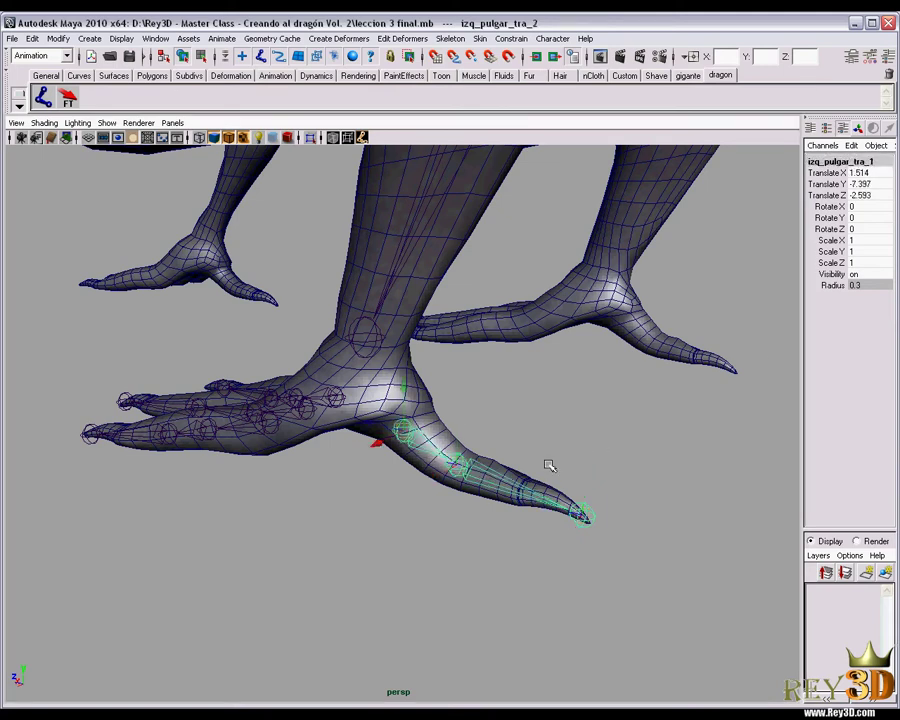
key("Down")
key("Down")
key("f")
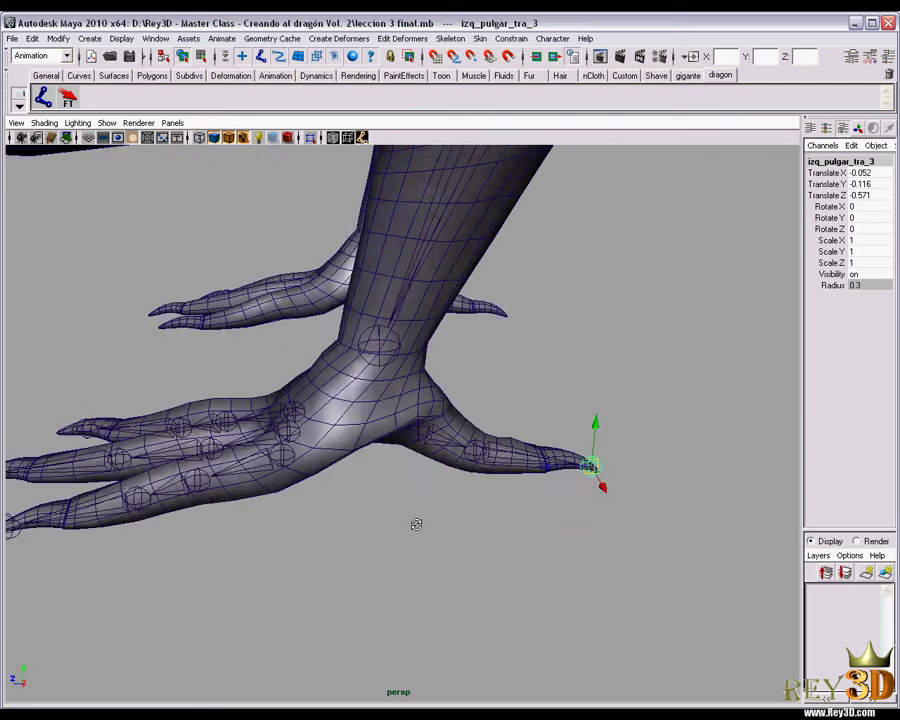
left_click(630, 286)
mouse_move(630, 286)
left_mouse_down("alt")
mouse_move(538, 359)
mouse_move(556, 448)
mouse_move(490, 420)
mouse_move(531, 493)
mouse_move(587, 388)
mouse_move(532, 370)
mouse_move(571, 372)
mouse_move(559, 362)
mouse_move(532, 363)
left_mouse_up("alt")
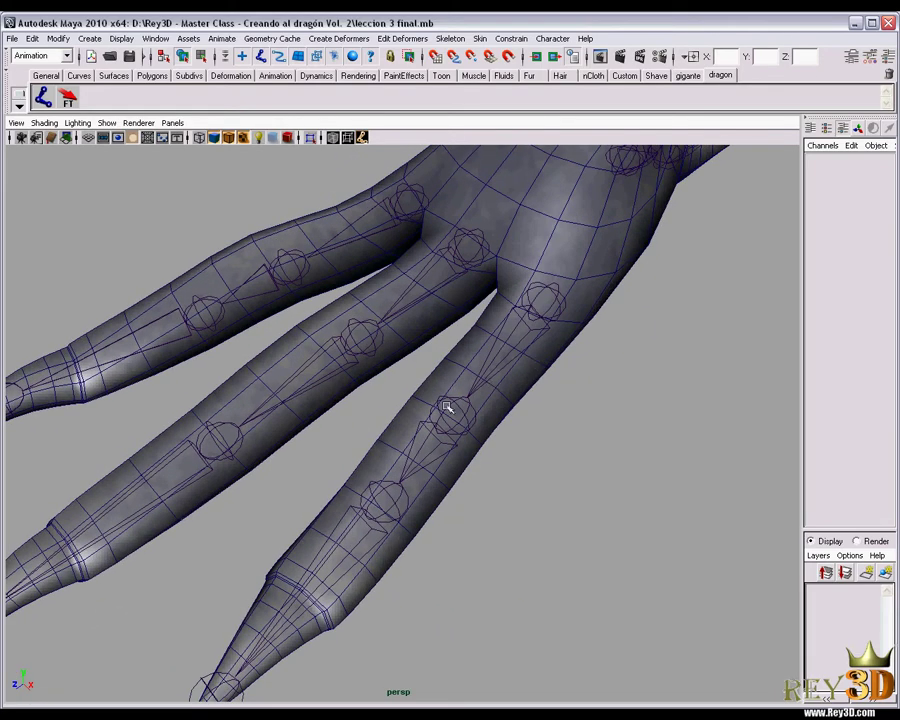
mouse_move(307, 345)
left_mouse_down("alt")
mouse_move(370, 350)
mouse_move(313, 338)
mouse_move(390, 352)
mouse_move(362, 338)
mouse_move(402, 339)
left_mouse_up("alt")
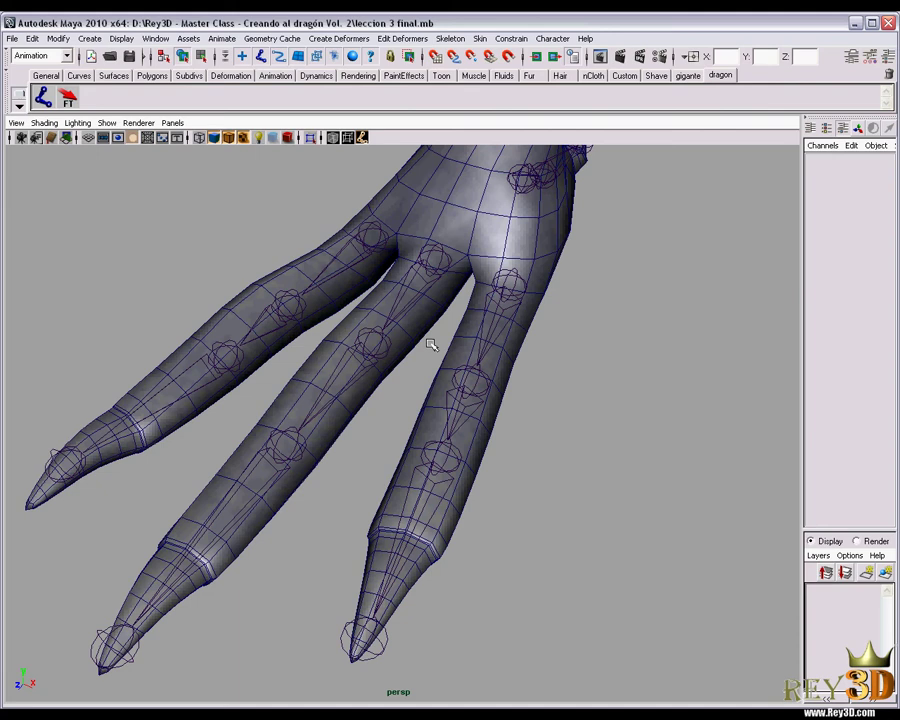
mouse_move(432, 344)
left_mouse_down("alt")
mouse_move(547, 297)
mouse_move(538, 372)
mouse_move(547, 388)
mouse_move(494, 444)
mouse_move(396, 466)
mouse_move(416, 344)
mouse_move(450, 415)
mouse_move(462, 474)
mouse_move(498, 336)
mouse_move(474, 287)
mouse_move(475, 338)
mouse_move(472, 331)
mouse_move(368, 393)
left_mouse_up("alt")
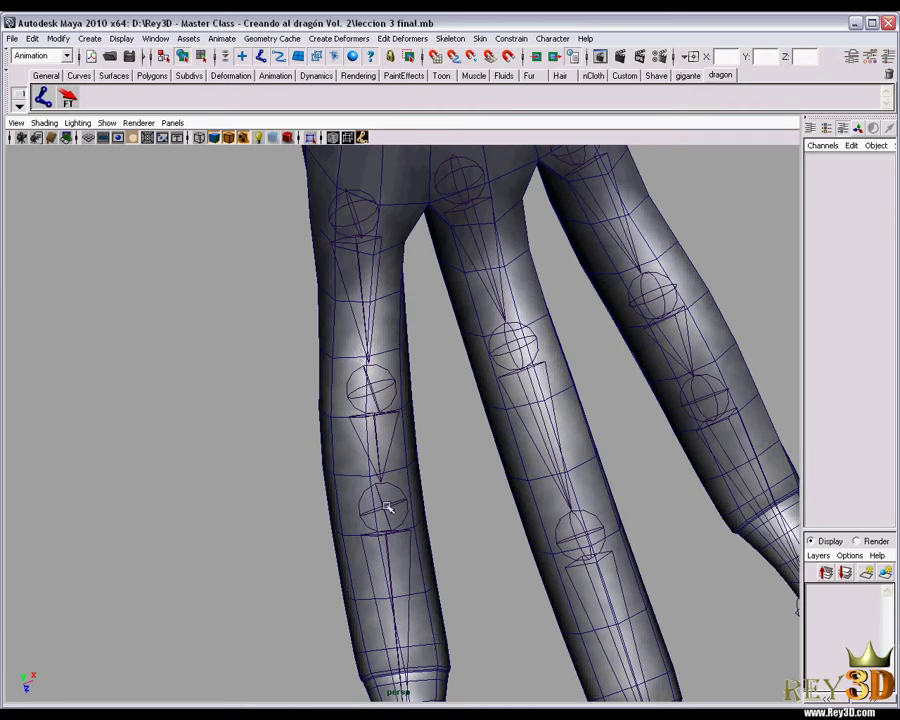
mouse_move(388, 508)
middle_mouse_down("alt")
mouse_move(398, 492)
mouse_move(416, 492)
mouse_move(416, 443)
middle_mouse_up("alt")
mouse_move(416, 443)
left_mouse_down("alt")
mouse_move(386, 422)
mouse_move(425, 446)
left_mouse_up("alt")
left_click(418, 446)
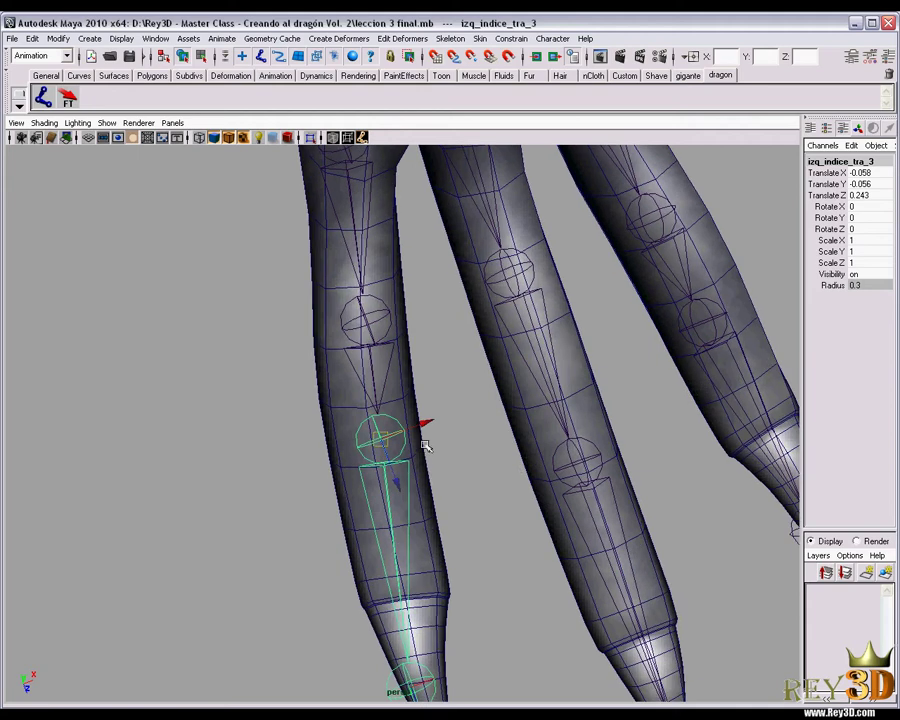
- Move izq_indice_tra_3 along the finger and shift izq_indice_tra_2 up to the finger's bend
mouse_move(424, 442)
middle_mouse_down()
mouse_move(399, 478)
mouse_move(417, 457)
middle_mouse_up()
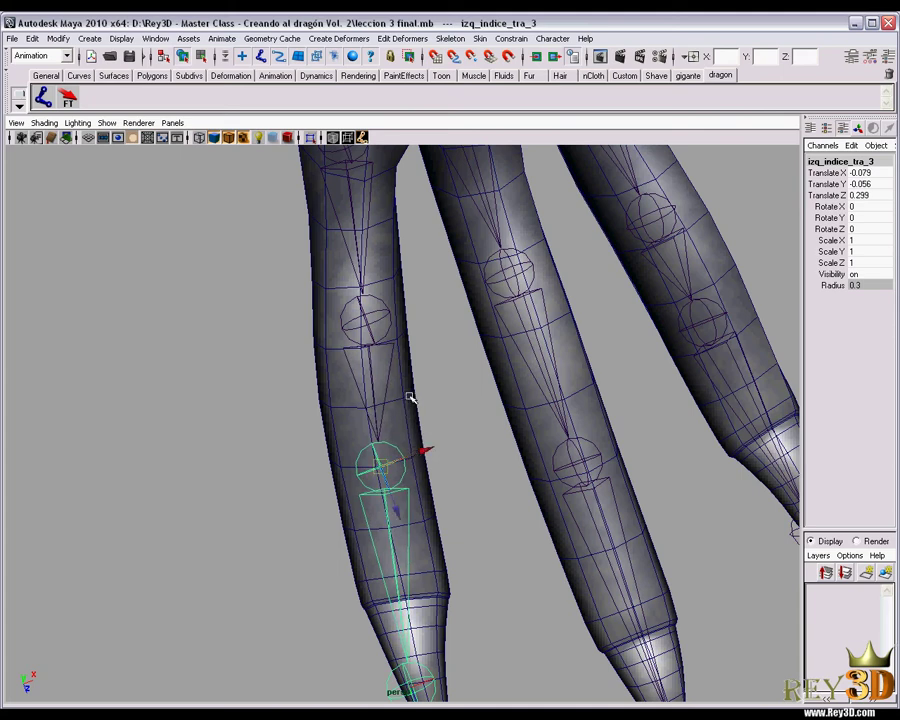
mouse_move(412, 396)
middle_mouse_down("alt")
mouse_move(413, 432)
mouse_move(414, 346)
mouse_move(412, 438)
middle_mouse_up("alt")
key("Up")
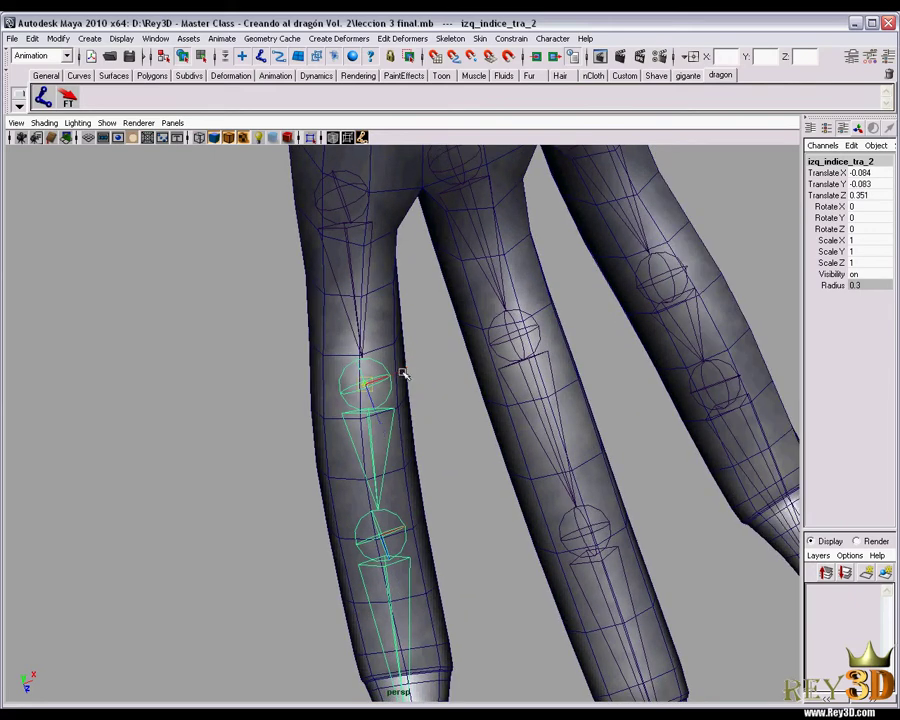
left_click_drag(403, 372, 400, 373)
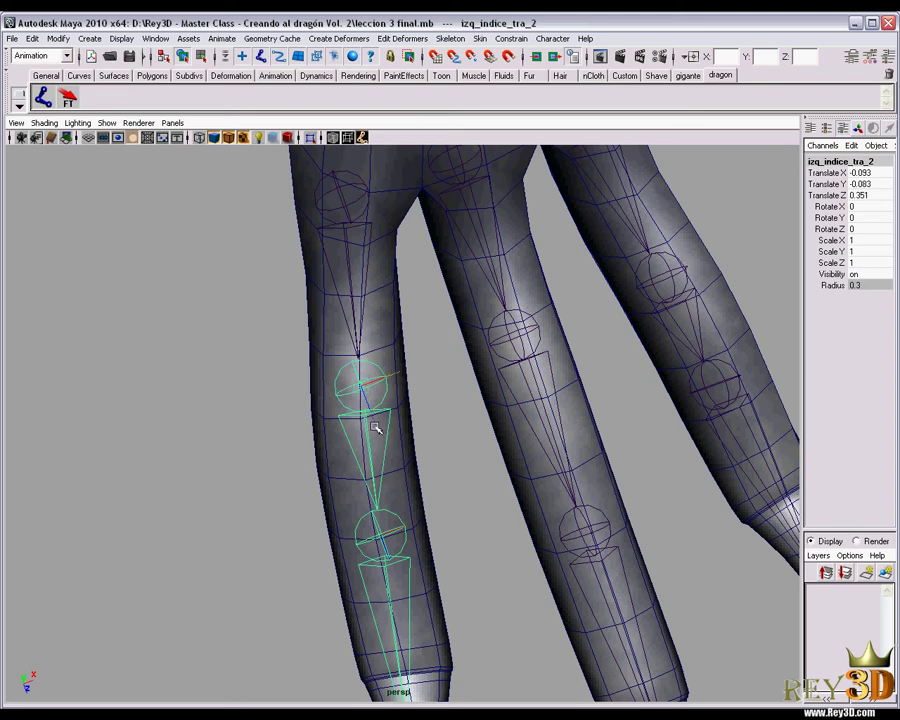
left_click_drag(378, 424, 380, 451)
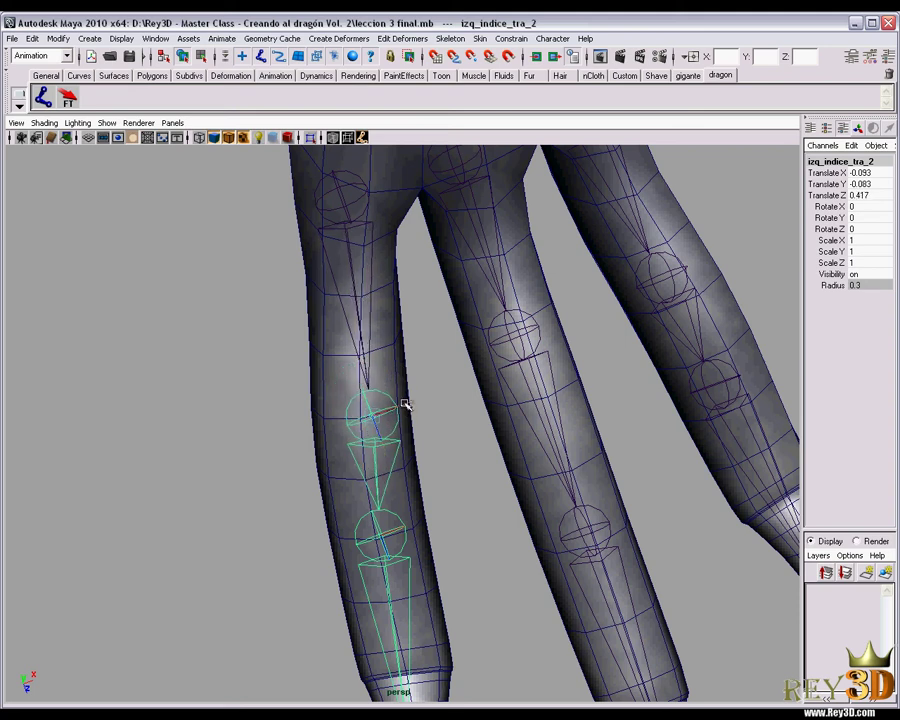
left_click_drag(403, 410, 399, 406)
mouse_move(380, 447)
left_mouse_down()
mouse_move(375, 358)
mouse_move(394, 348)
left_mouse_up()
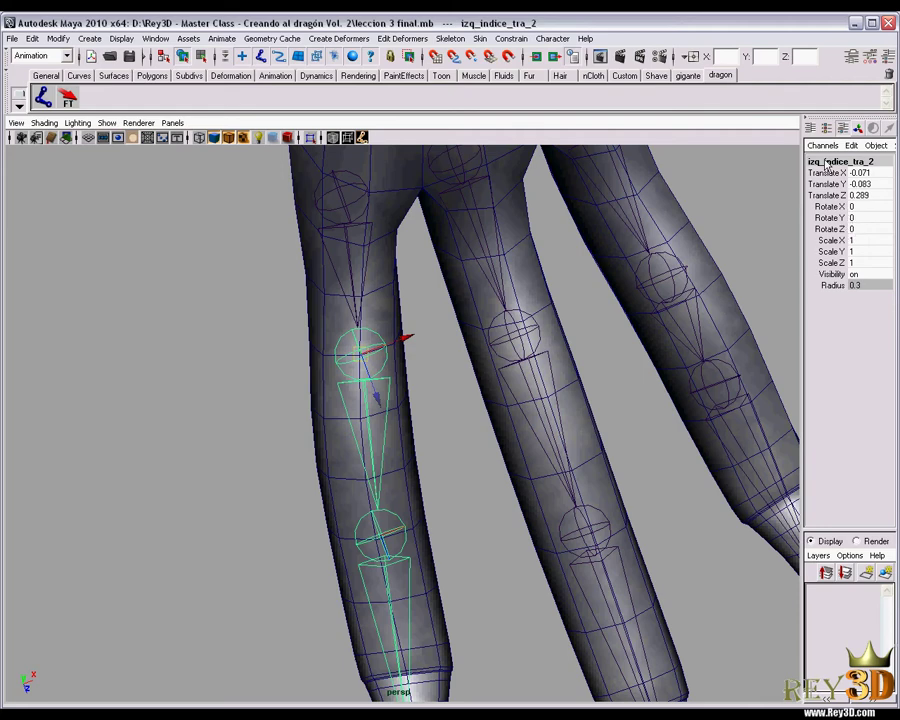
- Orbit and zoom closely around the fingers to inspect the repositioned index joints
left_click_drag(566, 436, 528, 428, "alt")
scroll(512, 420, "up", 3)
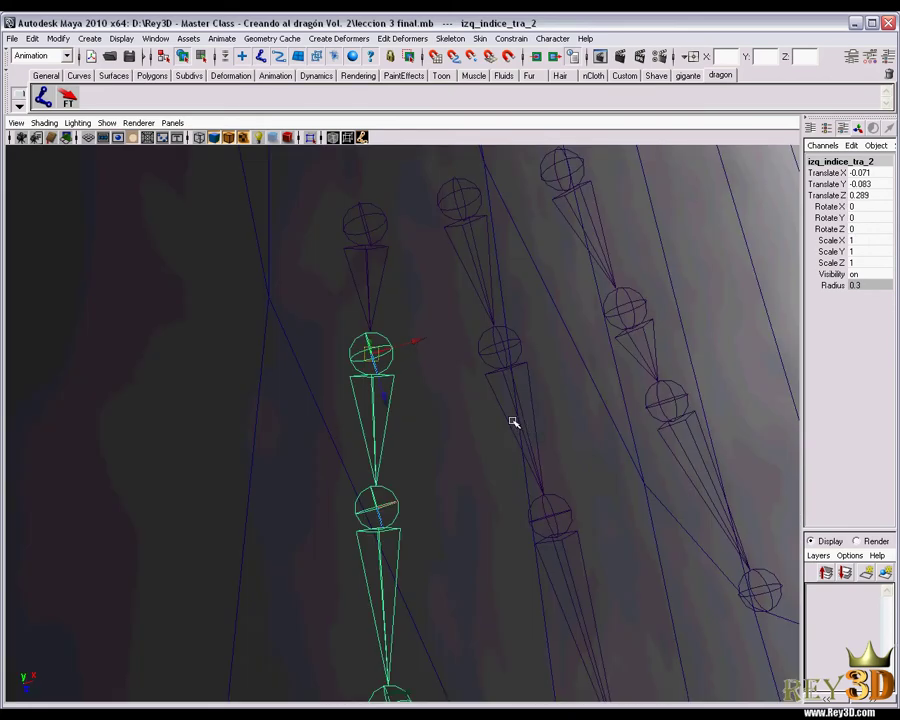
right_click_drag(528, 428, 422, 378, "alt")
left_click_drag(422, 378, 458, 394, "alt")
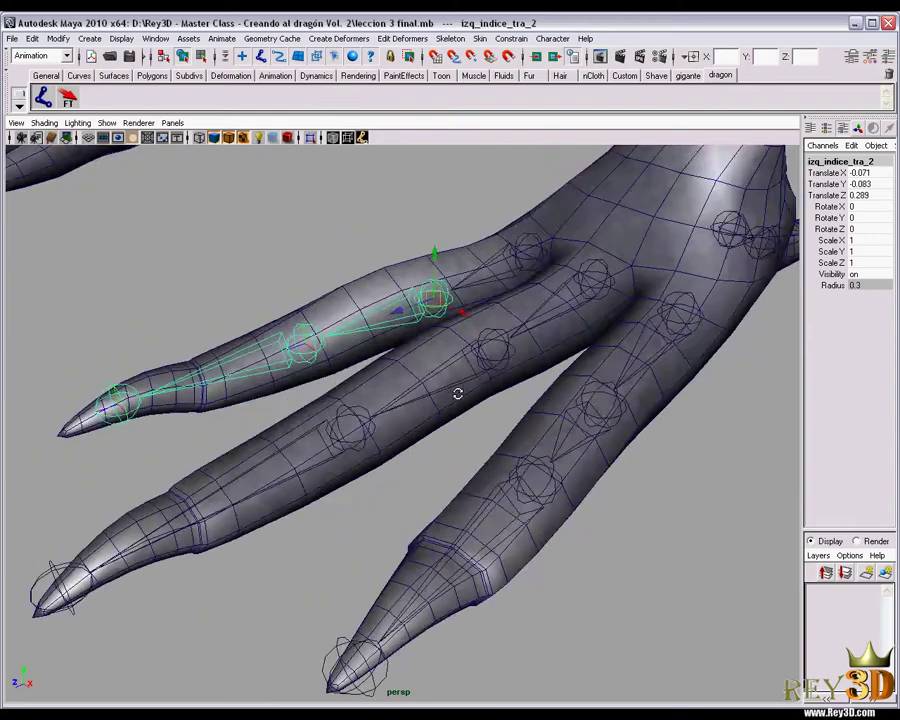
right_click_drag(458, 394, 478, 424, "alt")
mouse_move(478, 424)
left_mouse_down("alt")
mouse_move(576, 438)
mouse_move(478, 388)
mouse_move(600, 437)
mouse_move(540, 416)
mouse_move(428, 277)
left_mouse_up("alt")
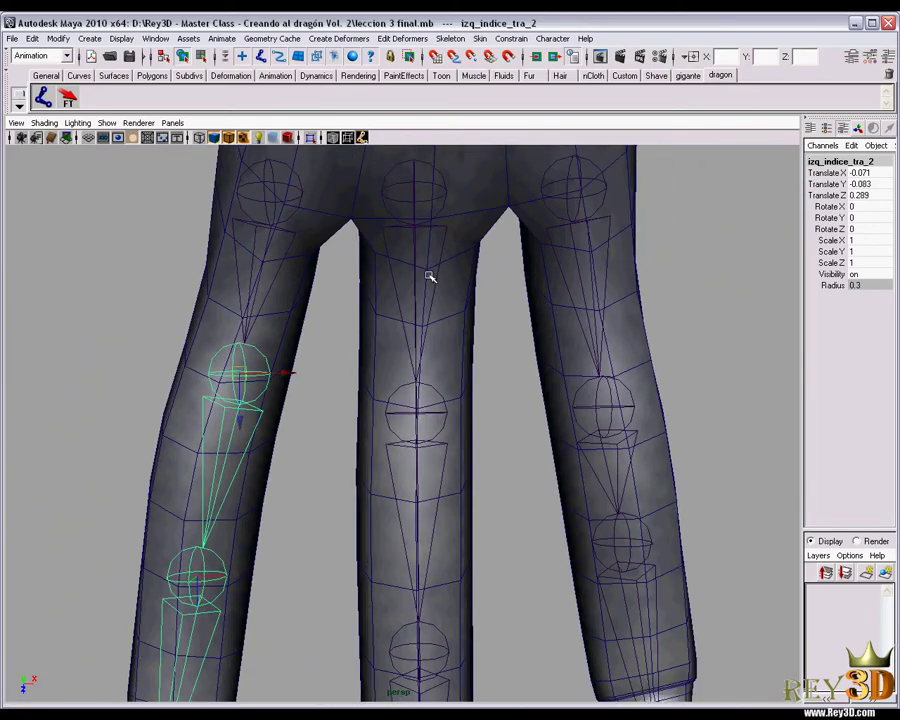
right_click_drag(428, 277, 438, 408, "alt")
left_click_drag(438, 408, 422, 352, "alt")
right_click_drag(422, 352, 542, 372, "alt")
mouse_move(542, 372)
left_mouse_down("alt")
mouse_move(601, 228)
mouse_move(494, 476)
left_mouse_up("alt")
mouse_move(494, 476)
right_mouse_down("alt")
mouse_move(490, 442)
mouse_move(548, 478)
right_mouse_up("alt")
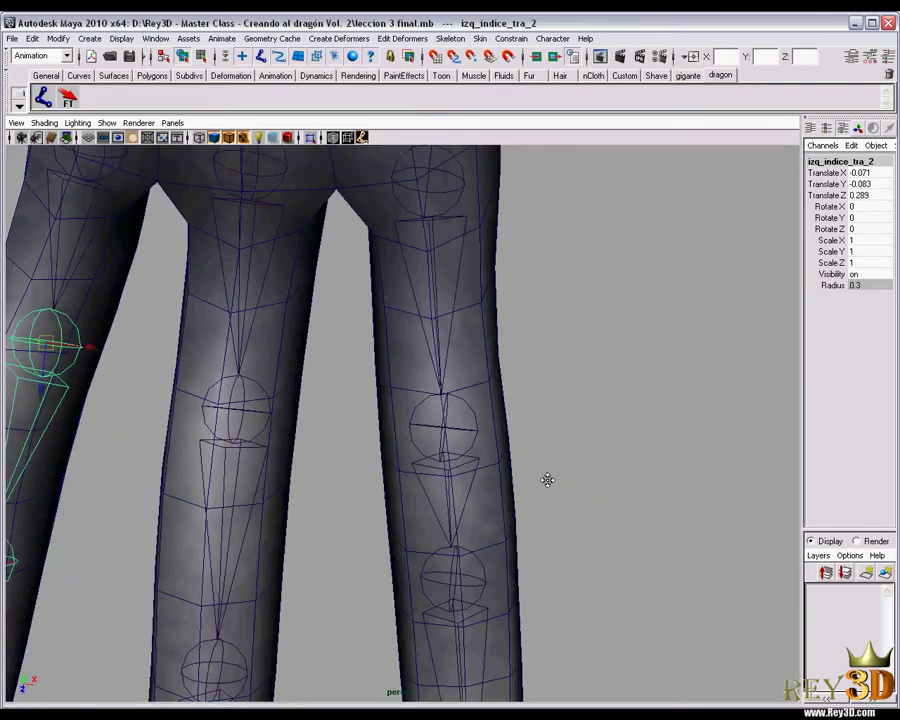
mouse_move(548, 478)
left_mouse_down("alt")
mouse_move(492, 498)
mouse_move(472, 478)
left_mouse_up("alt")
right_click_drag(472, 478, 494, 392, "alt")
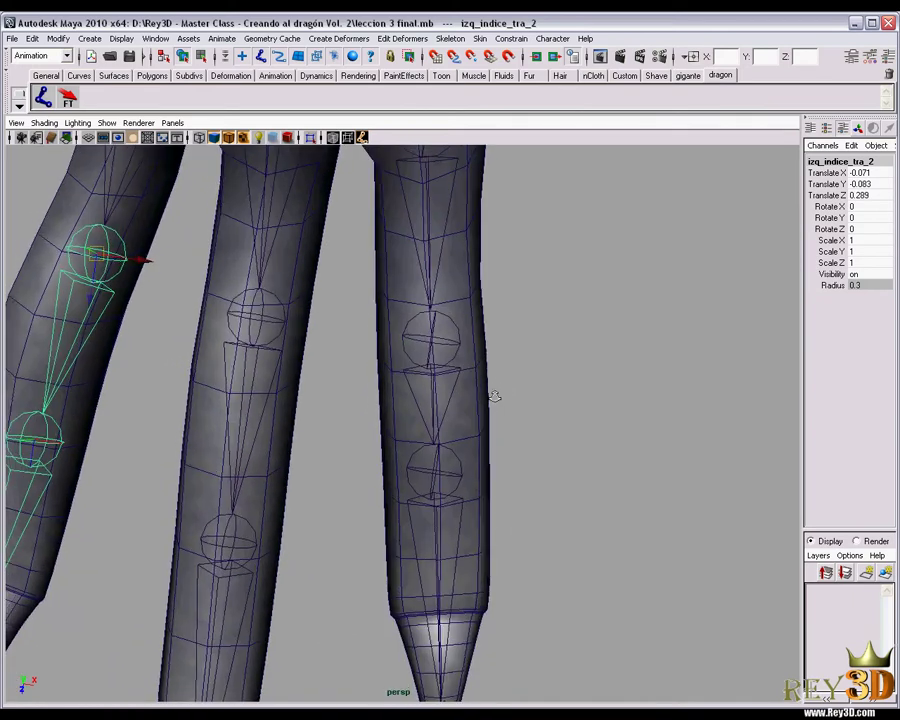
middle_click_drag(494, 392, 466, 406, "alt")
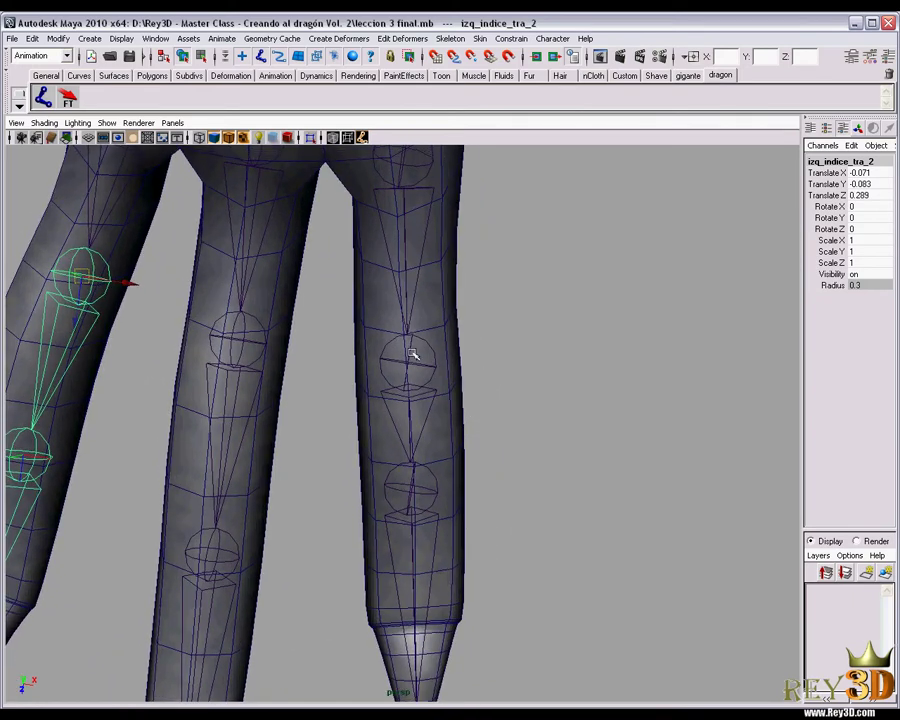
- Raise izq_anular_tra_2 to the bend and izq_anular_tra_3 to Translate 0.051, -0.058, 0.262
left_click(411, 353)
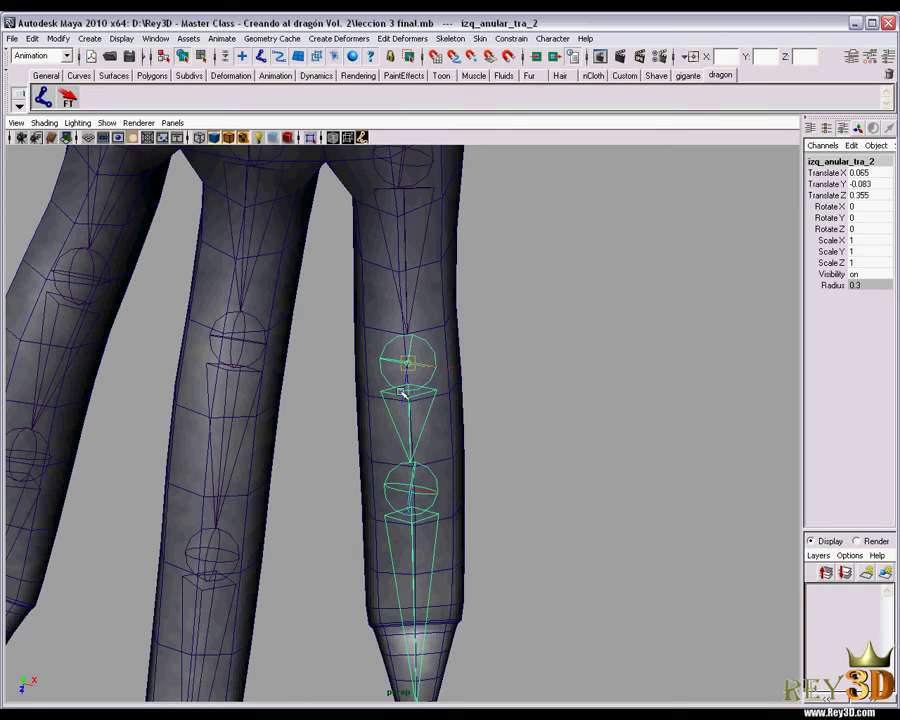
mouse_move(405, 393)
middle_mouse_down()
mouse_move(408, 366)
mouse_move(437, 338)
middle_mouse_up()
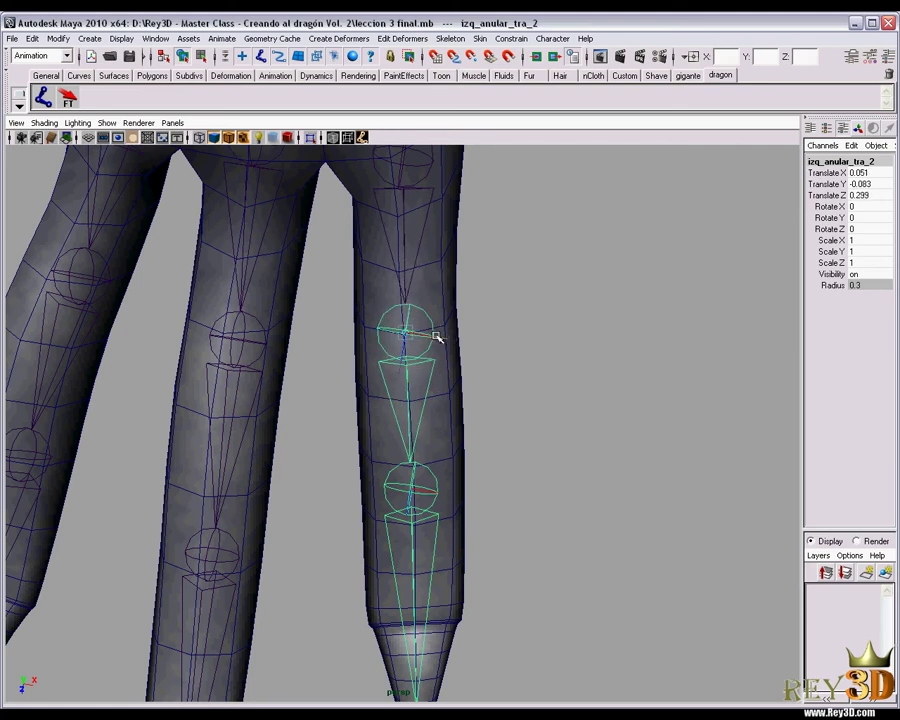
mouse_move(437, 338)
left_mouse_down("alt")
mouse_move(468, 366)
mouse_move(472, 464)
mouse_move(446, 426)
mouse_move(454, 440)
mouse_move(450, 501)
mouse_move(438, 478)
mouse_move(426, 492)
left_mouse_up("alt")
left_click(424, 500)
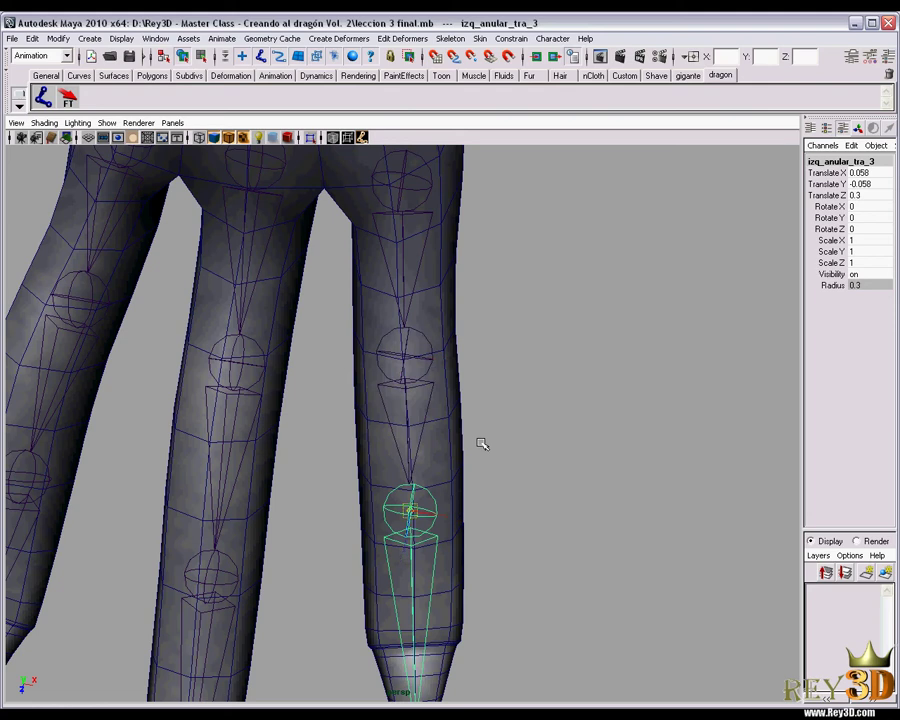
mouse_move(408, 541)
middle_mouse_down()
mouse_move(412, 526)
mouse_move(440, 510)
mouse_move(440, 496)
middle_mouse_up()
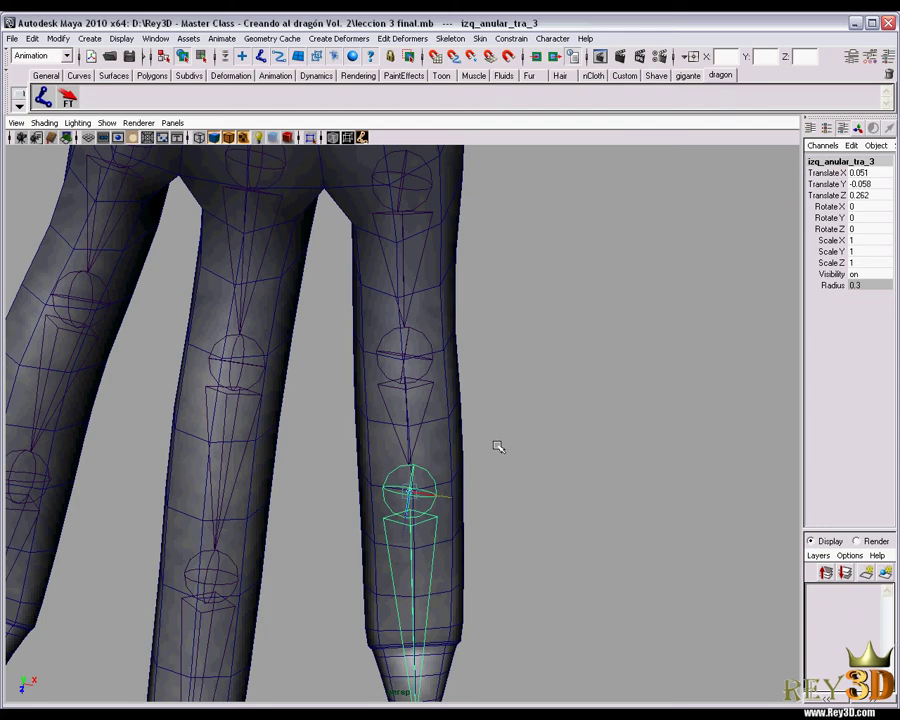
mouse_move(498, 446)
left_mouse_down("alt")
mouse_move(466, 436)
mouse_move(596, 440)
mouse_move(528, 463)
left_mouse_up("alt")
left_click(528, 463)
scroll(613, 448, "down", 3)
mouse_move(613, 448)
left_mouse_down("alt")
mouse_move(484, 402)
mouse_move(500, 357)
left_mouse_up("alt")
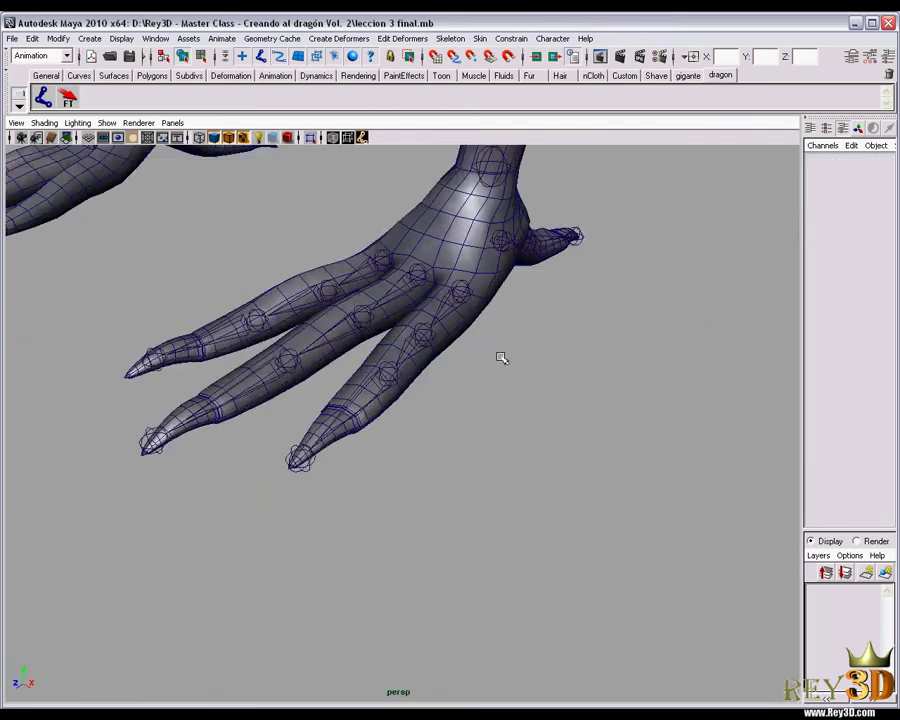
right_click_drag(500, 357, 501, 428, "alt")
mouse_move(501, 428)
left_mouse_down("alt")
mouse_move(392, 420)
mouse_move(466, 386)
mouse_move(462, 402)
mouse_move(315, 420)
mouse_move(330, 426)
mouse_move(466, 394)
mouse_move(438, 418)
mouse_move(263, 386)
left_mouse_up("alt")
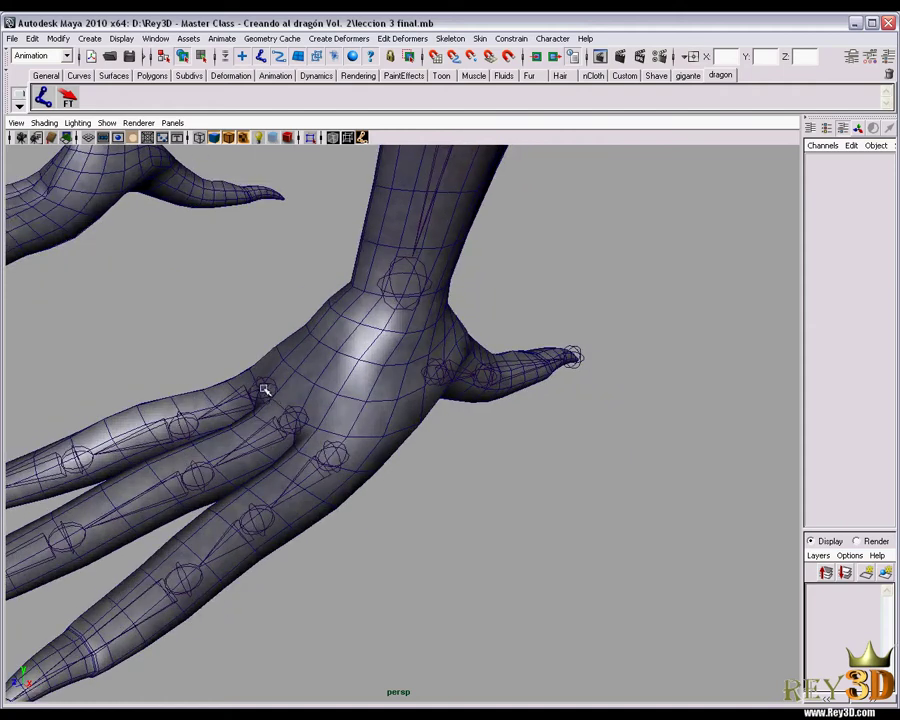
left_click(263, 390)
left_click(292, 420)
left_click(330, 457)
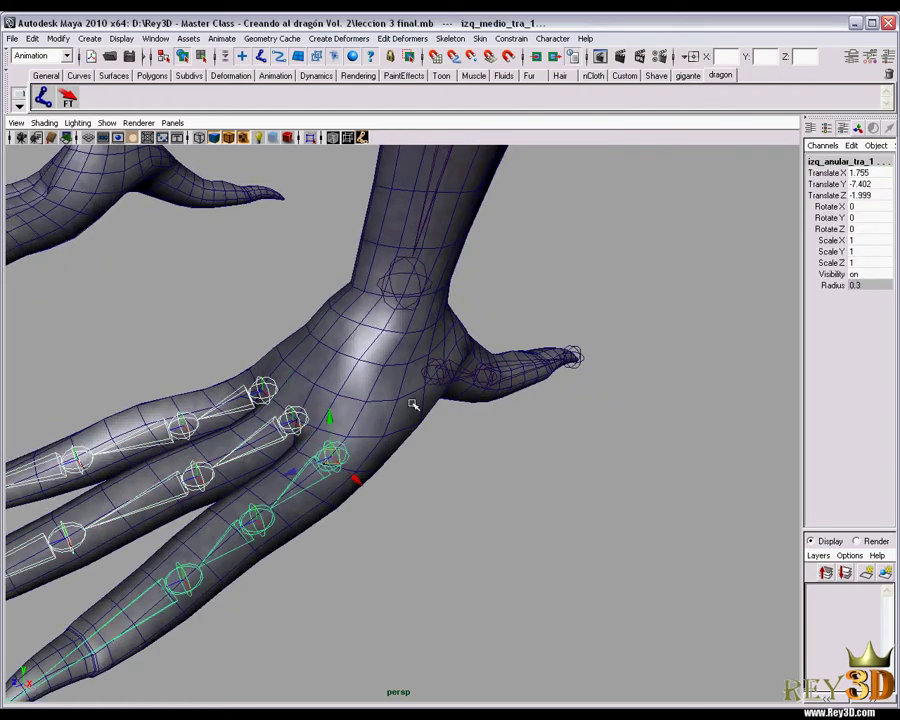
left_click(432, 371)
left_click(404, 284)
mouse_move(404, 284)
left_mouse_down("alt")
mouse_move(516, 364)
mouse_move(430, 356)
left_mouse_up("alt")
key("Down")
left_click(400, 340)
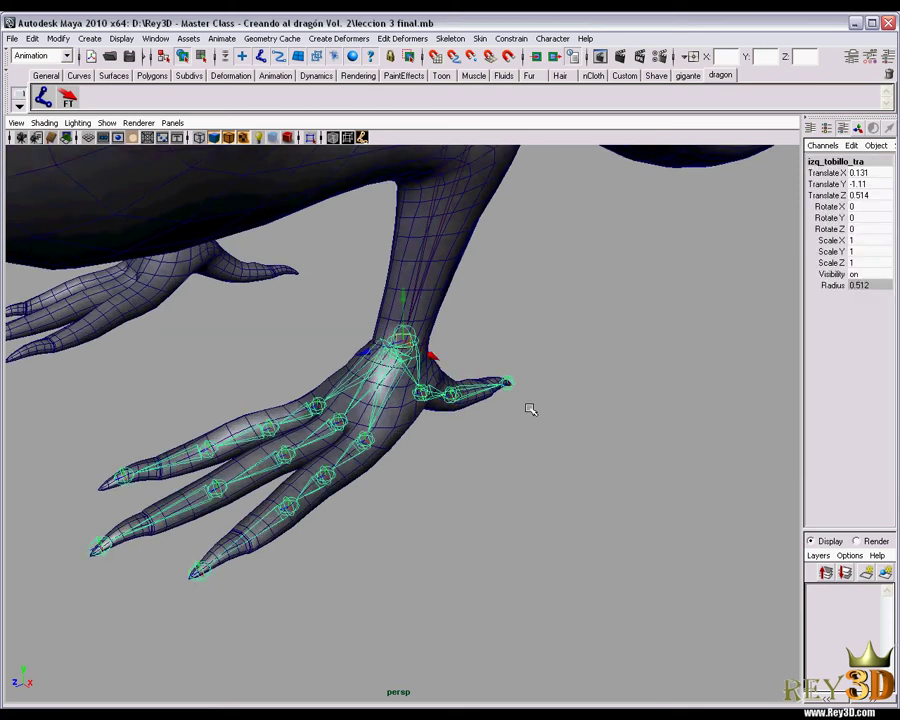
mouse_move(531, 410)
left_mouse_down("alt")
mouse_move(474, 382)
mouse_move(482, 382)
left_mouse_up("alt")
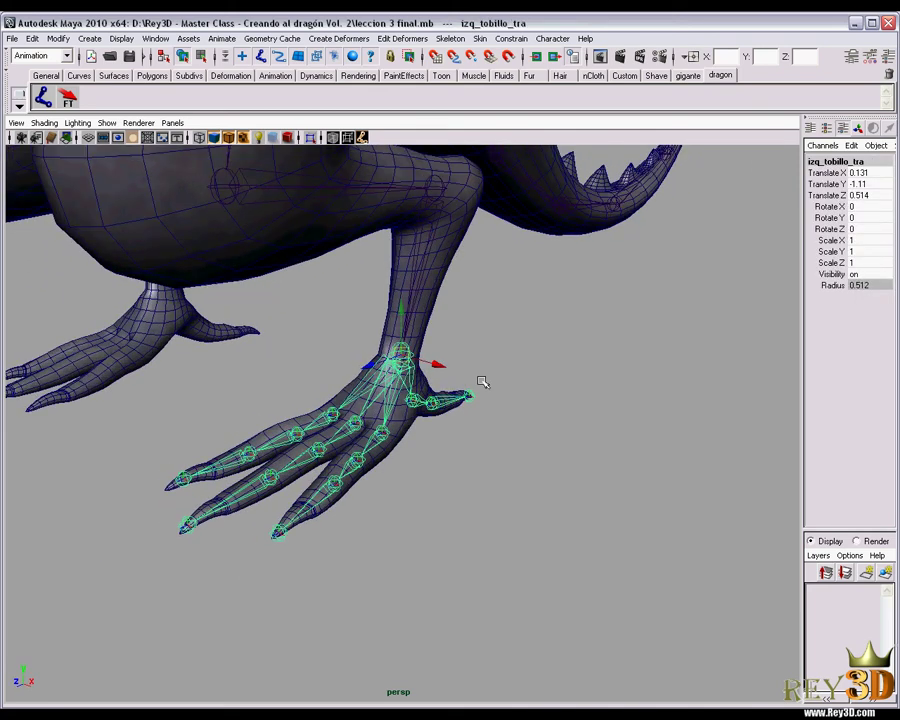
key("e")
mouse_move(412, 345)
left_mouse_down()
mouse_move(410, 320)
mouse_move(402, 350)
left_mouse_up()
key("ctrl+z")
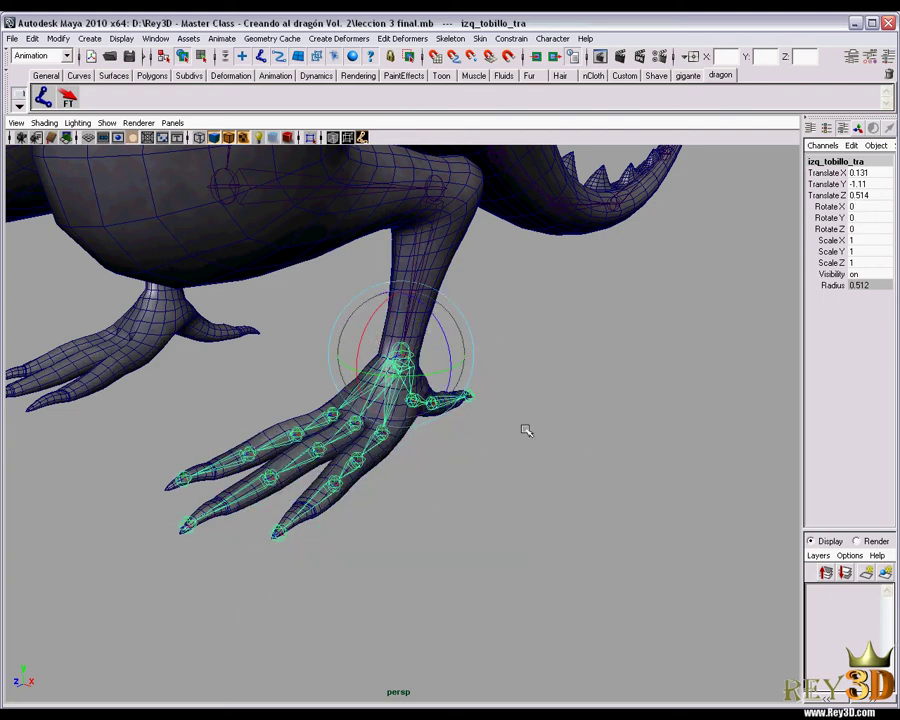
right_click_drag(524, 428, 504, 424, "alt")
left_click(432, 490)
mouse_move(432, 490)
left_mouse_down("alt")
mouse_move(562, 376)
mouse_move(386, 424)
left_mouse_up("alt")
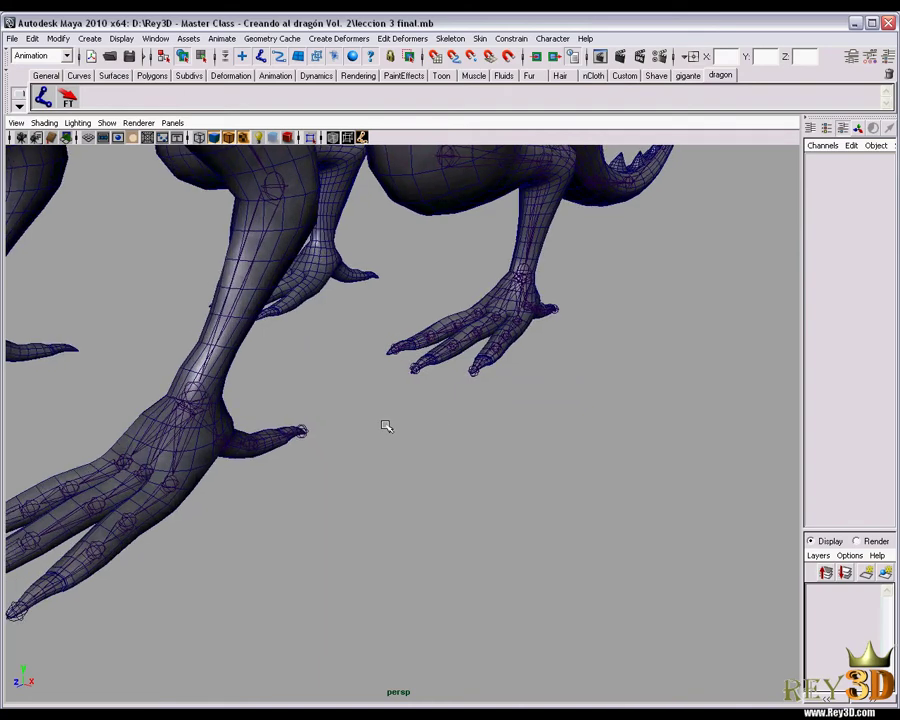
- Move izq_indice_2 up to centre it inside the index finger
right_click_drag(386, 424, 472, 398, "alt")
mouse_move(472, 398)
middle_mouse_down("alt")
mouse_move(575, 524)
mouse_move(500, 311)
middle_mouse_up("alt")
mouse_move(500, 311)
right_mouse_down("alt")
mouse_move(508, 392)
mouse_move(556, 421)
mouse_move(514, 337)
right_mouse_up("alt")
mouse_move(514, 337)
left_mouse_down("alt")
mouse_move(518, 345)
mouse_move(494, 362)
left_mouse_up("alt")
right_click_drag(494, 362, 396, 428, "alt")
left_click(373, 428)
key("w")
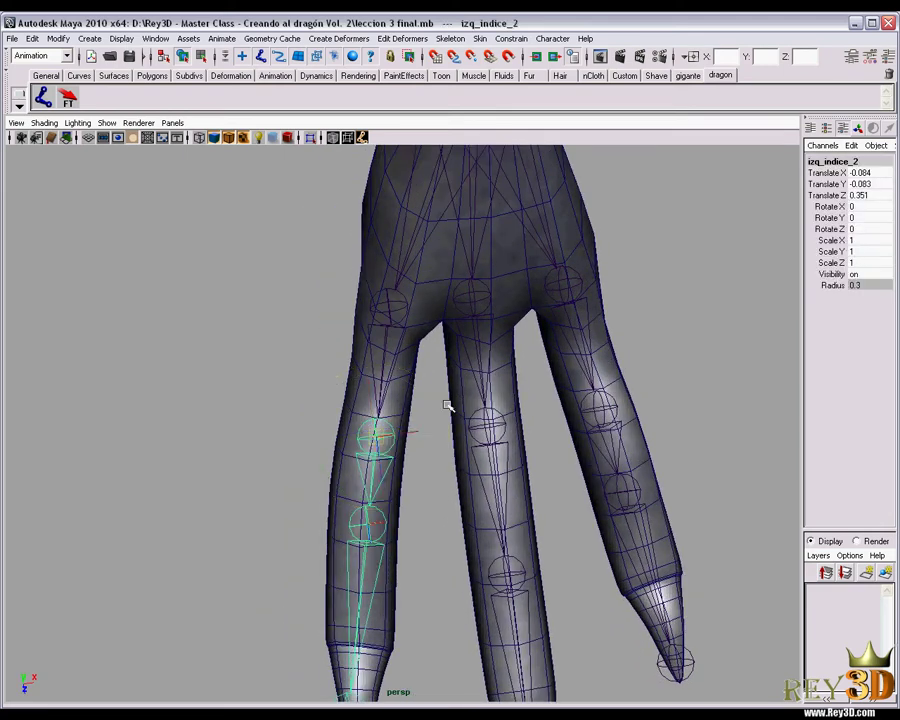
mouse_move(381, 469)
left_mouse_down()
mouse_move(376, 444)
mouse_move(400, 416)
mouse_move(377, 444)
mouse_move(415, 450)
left_mouse_up()
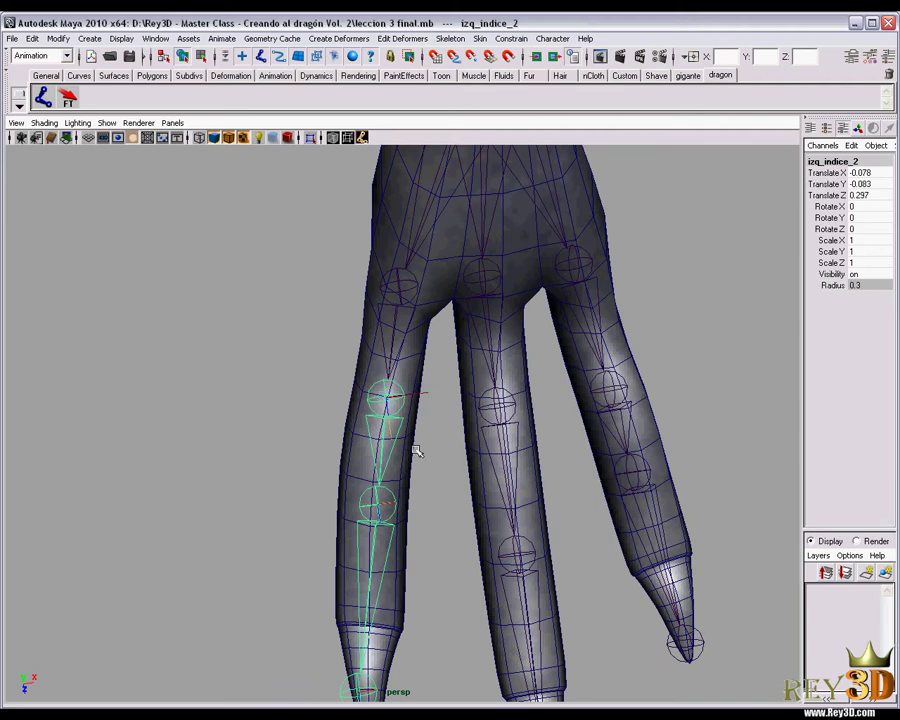
- Nudge izq_indice_3 sideways to Translate -0.072, -0.056, 0.233, centred in its toe
middle_click_drag(424, 455, 410, 446, "alt")
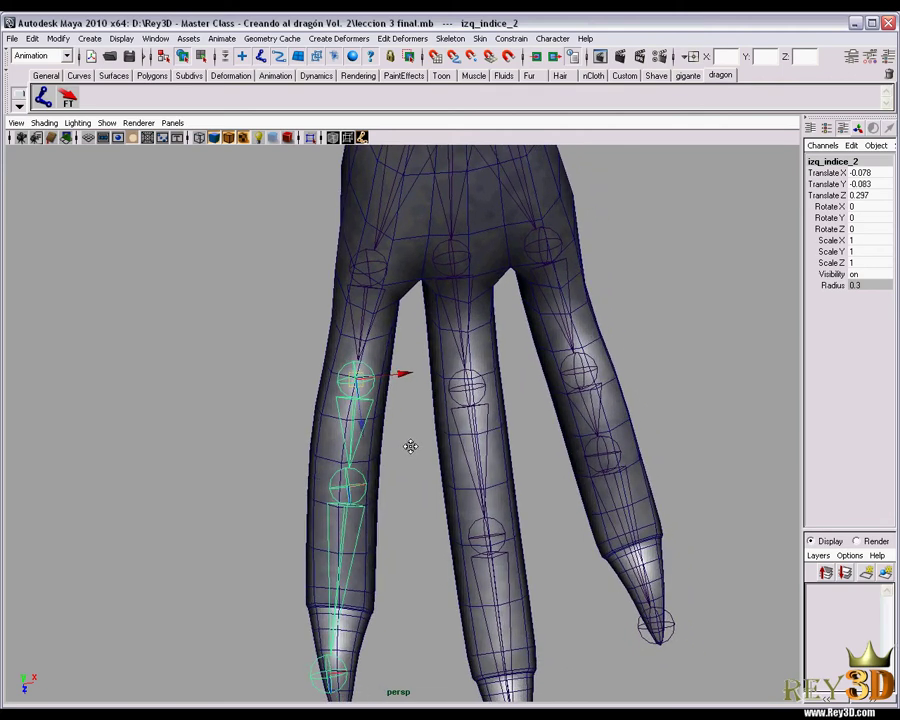
left_click(346, 484)
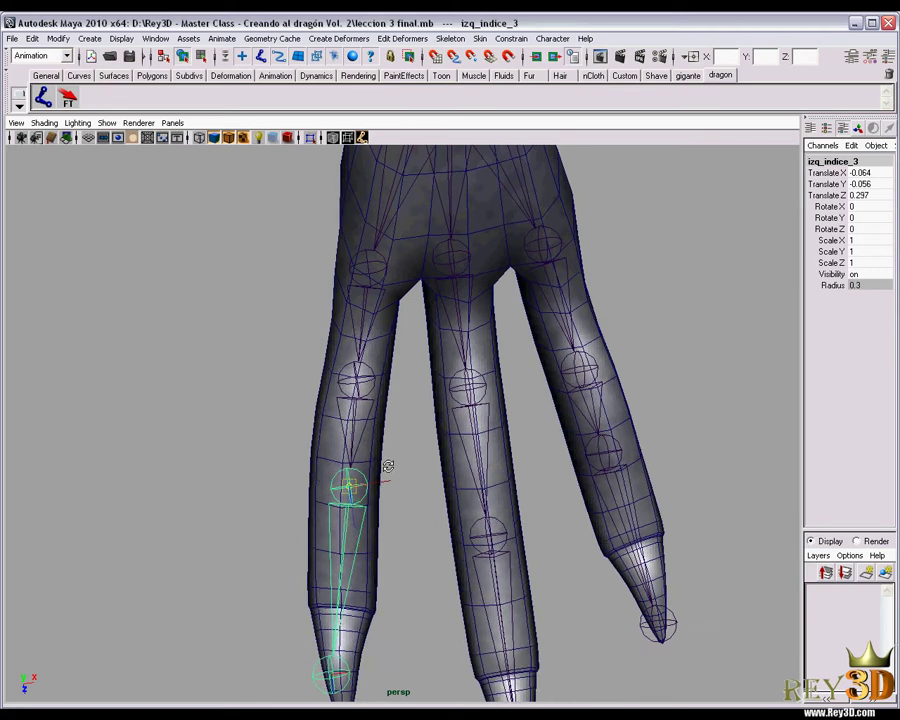
left_click_drag(386, 467, 392, 470, "alt")
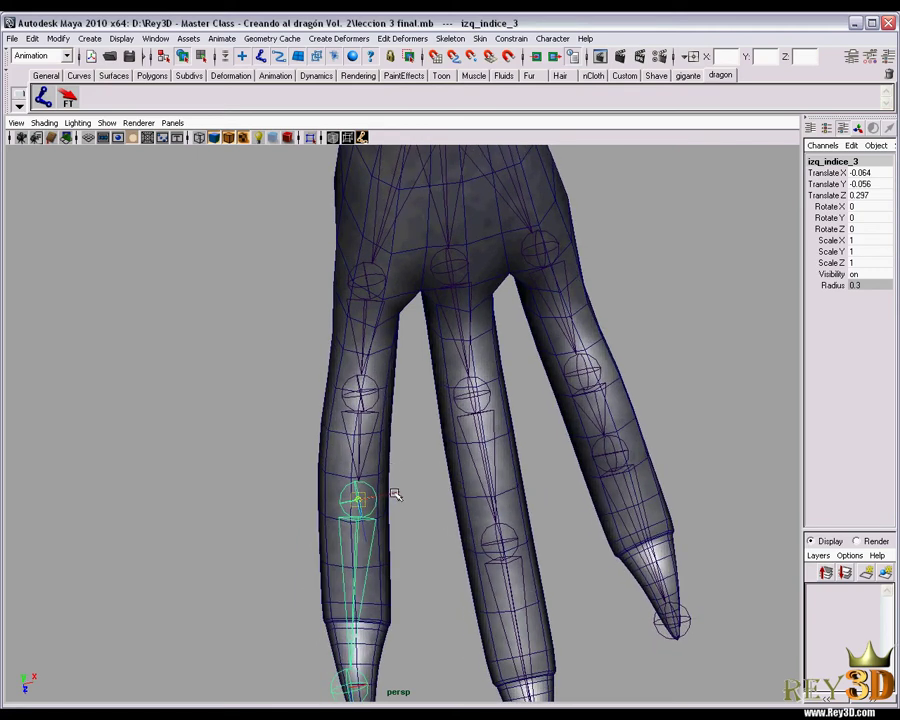
mouse_move(396, 494)
left_mouse_down()
mouse_move(358, 507)
mouse_move(386, 476)
left_mouse_up()
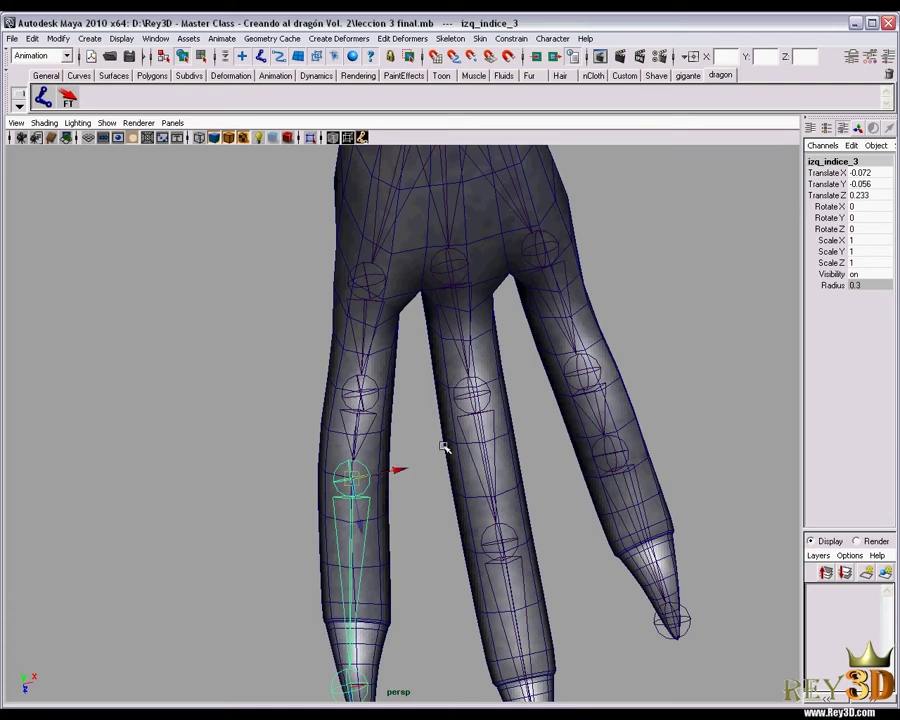
mouse_move(444, 446)
left_mouse_down("alt")
mouse_move(408, 430)
mouse_move(495, 437)
mouse_move(452, 452)
mouse_move(476, 456)
mouse_move(432, 458)
mouse_move(450, 440)
left_mouse_up("alt")
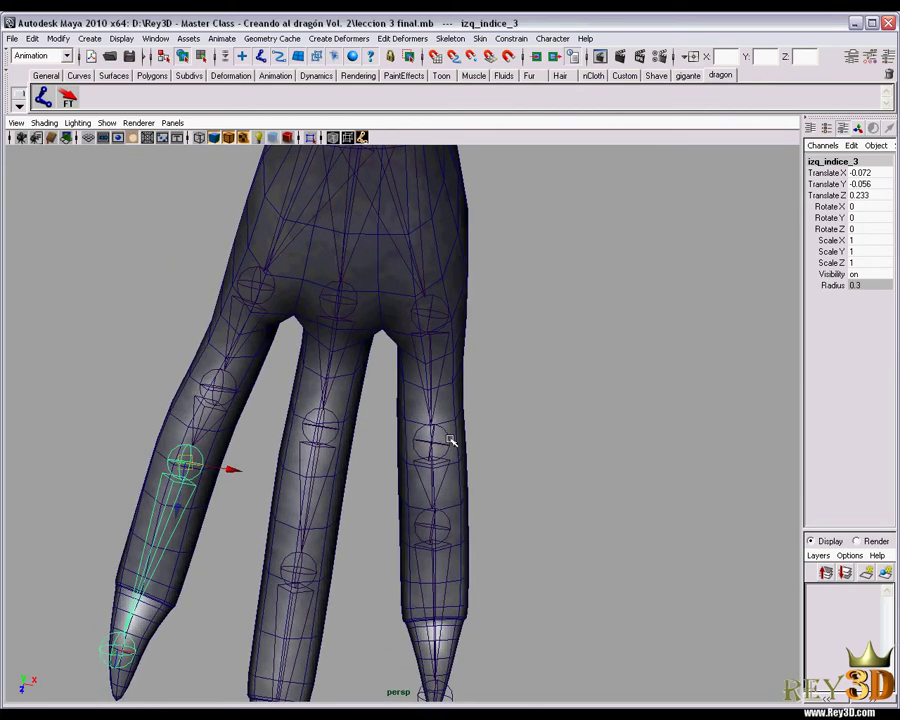
- Move izq_anular_2 up the ring finger and izq_anular_3 to Translate 0.051, -0.058, 0.242
left_click(436, 430)
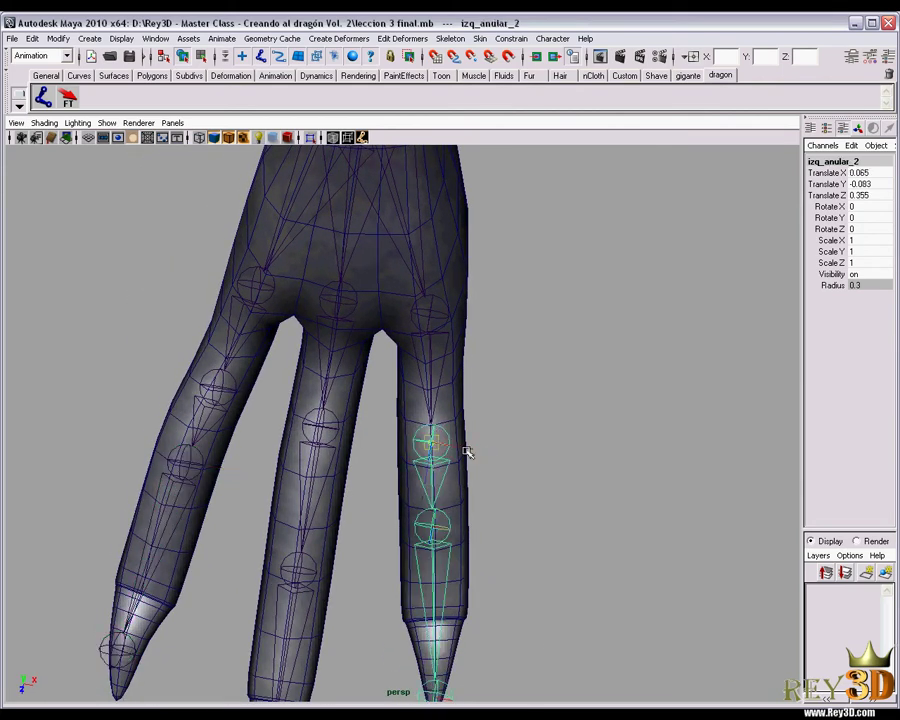
middle_click_drag(430, 474, 428, 458)
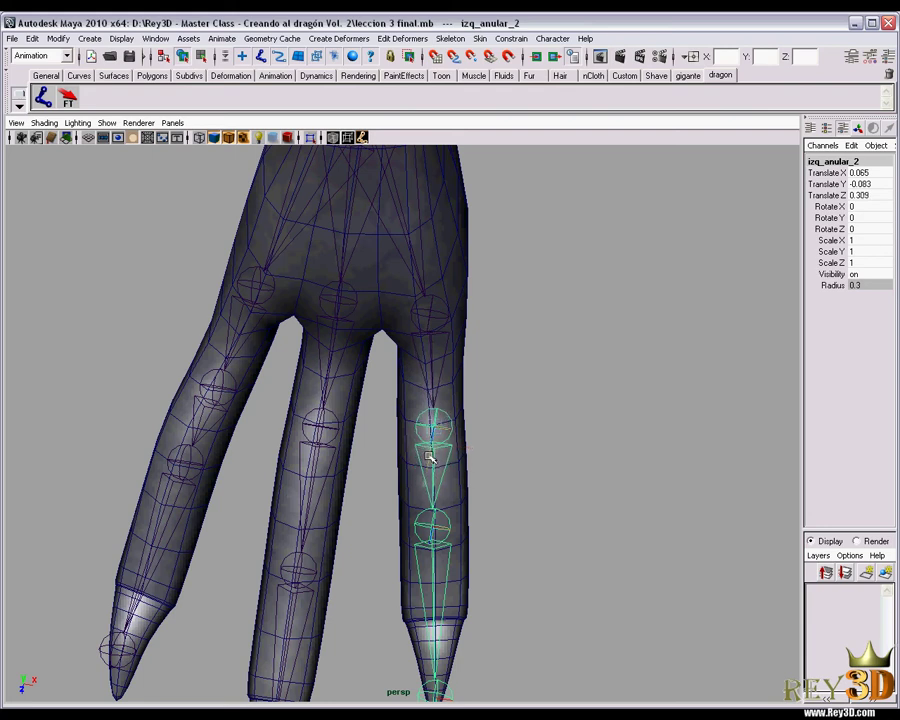
middle_click_drag(462, 424, 497, 403)
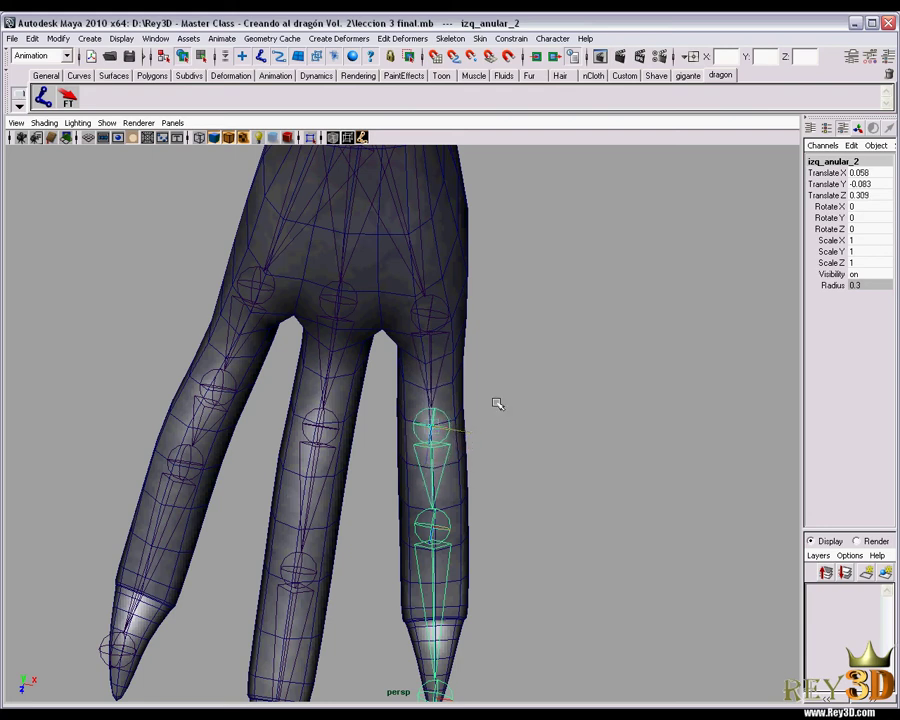
left_click_drag(495, 403, 494, 398, "alt")
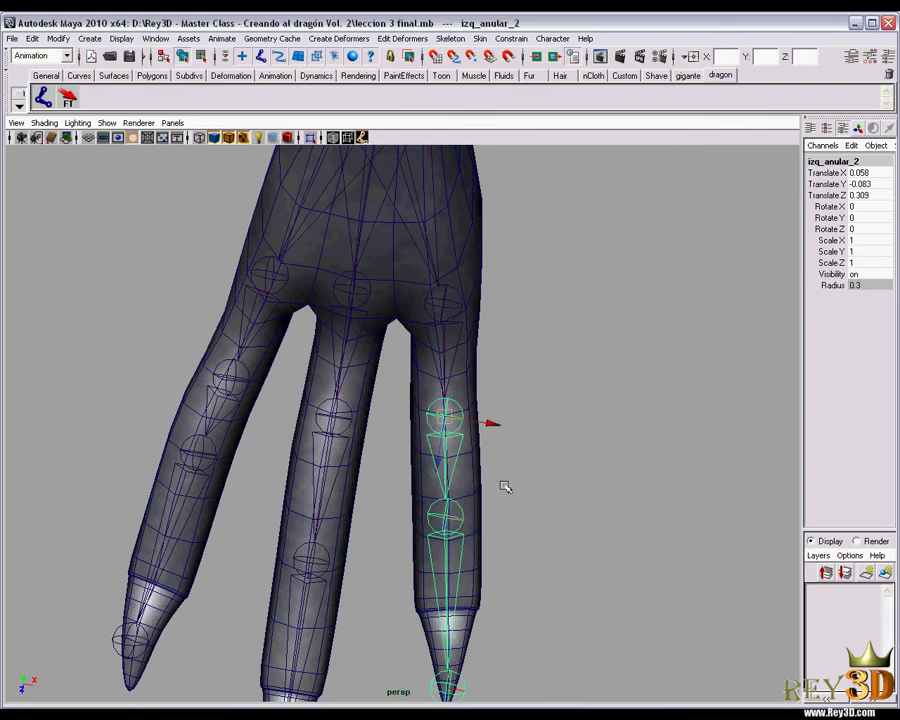
left_click(447, 516)
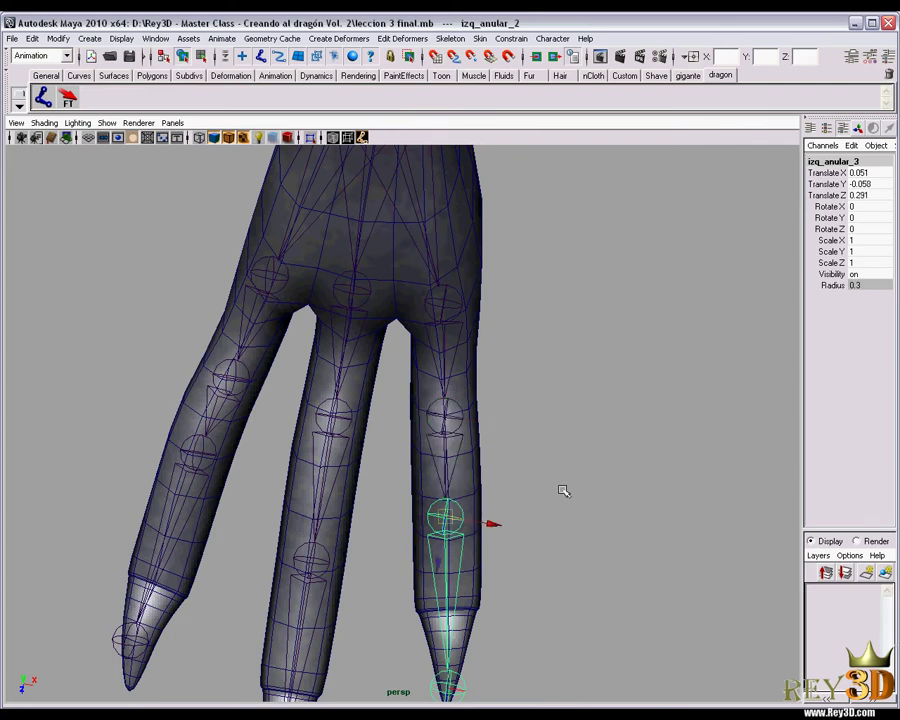
middle_click_drag(562, 487, 568, 480, "alt")
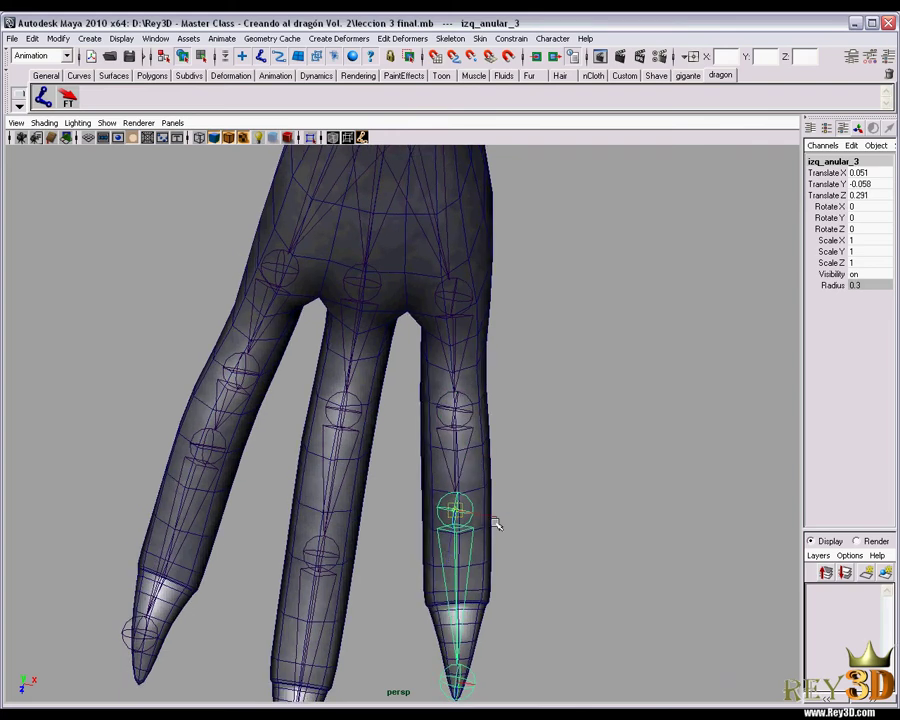
middle_click_drag(454, 544, 454, 532)
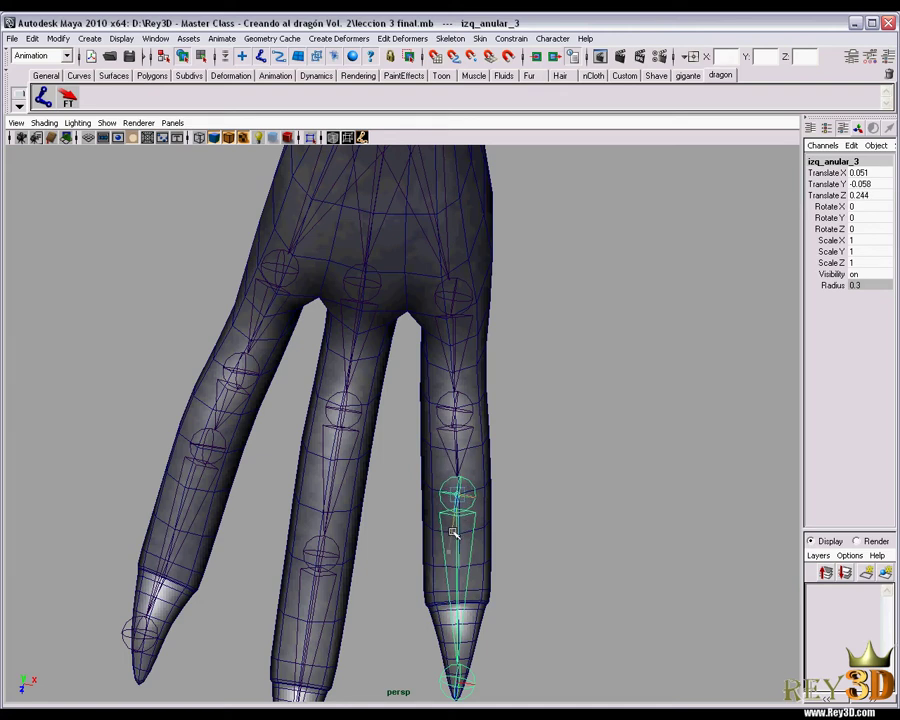
scroll(597, 407, "down", 1)
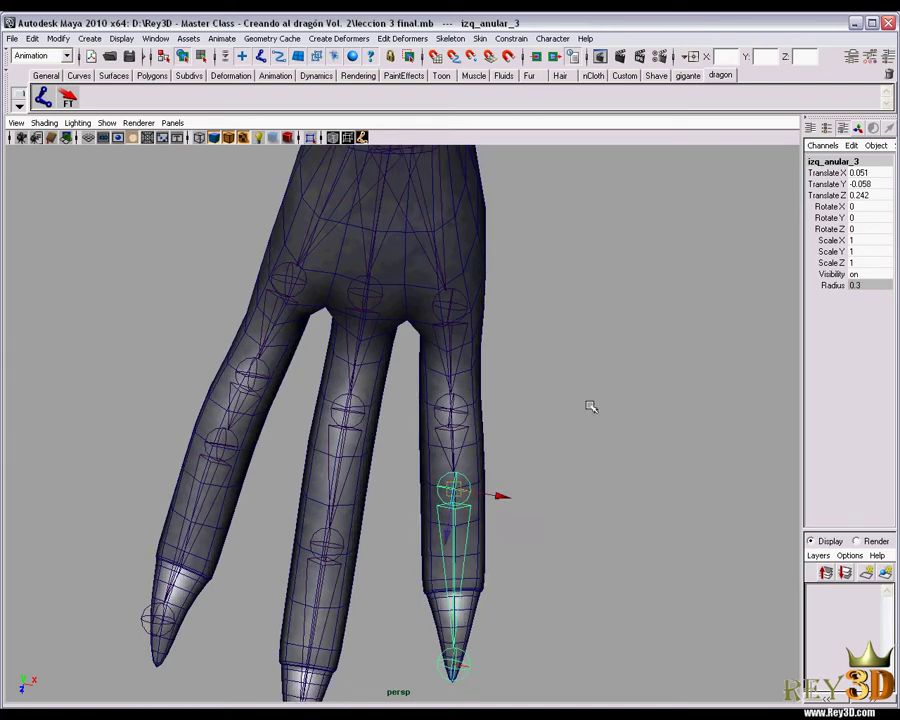
left_click(576, 415)
mouse_move(566, 428)
left_mouse_down("alt")
mouse_move(524, 410)
mouse_move(475, 311)
mouse_move(486, 483)
mouse_move(536, 388)
mouse_move(562, 466)
mouse_move(465, 428)
left_mouse_up("alt")
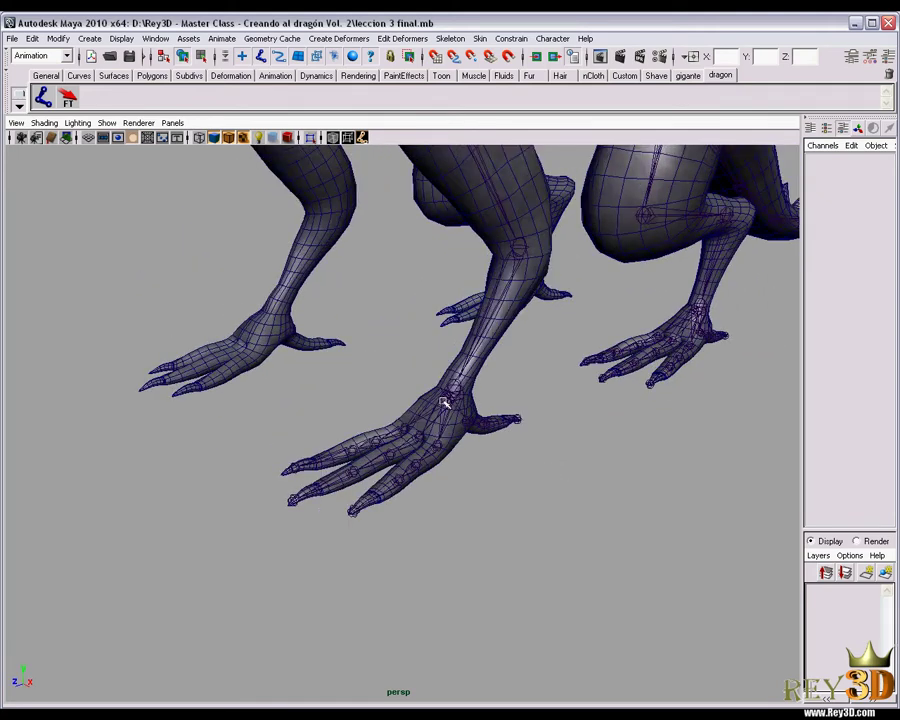
left_click(444, 402)
key("e")
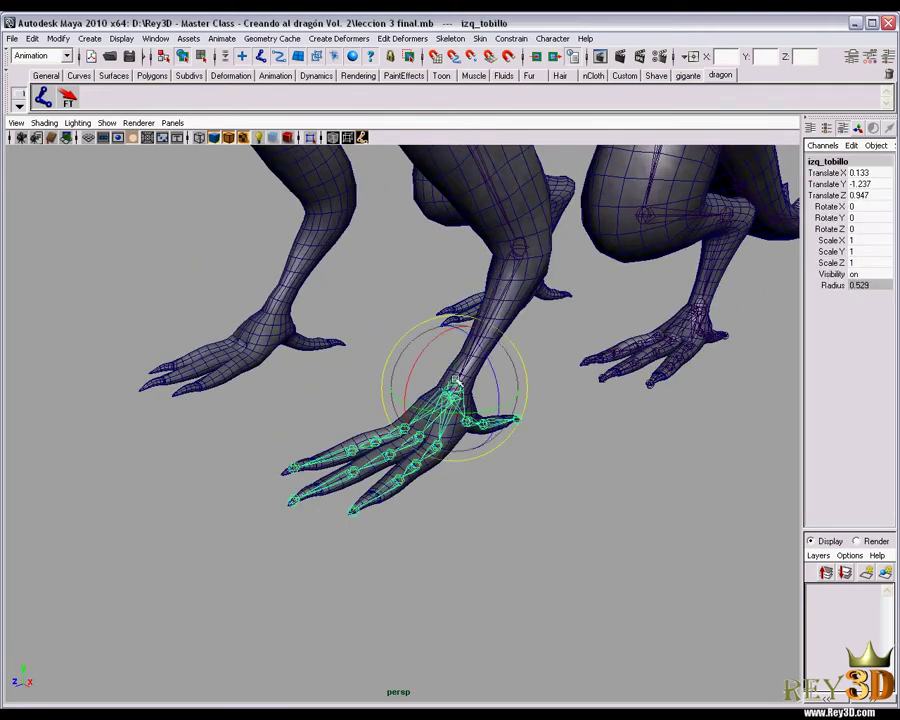
mouse_move(458, 381)
left_mouse_down()
mouse_move(472, 403)
mouse_move(564, 444)
mouse_move(596, 434)
mouse_move(570, 444)
mouse_move(570, 420)
left_mouse_up()
key("ctrl+z")
left_click(596, 434)
mouse_move(570, 420)
middle_mouse_down("alt")
mouse_move(570, 452)
mouse_move(573, 368)
mouse_move(553, 387)
middle_mouse_up("alt")
mouse_move(553, 387)
left_mouse_down("alt")
mouse_move(484, 478)
mouse_move(500, 486)
mouse_move(330, 557)
left_mouse_up("alt")
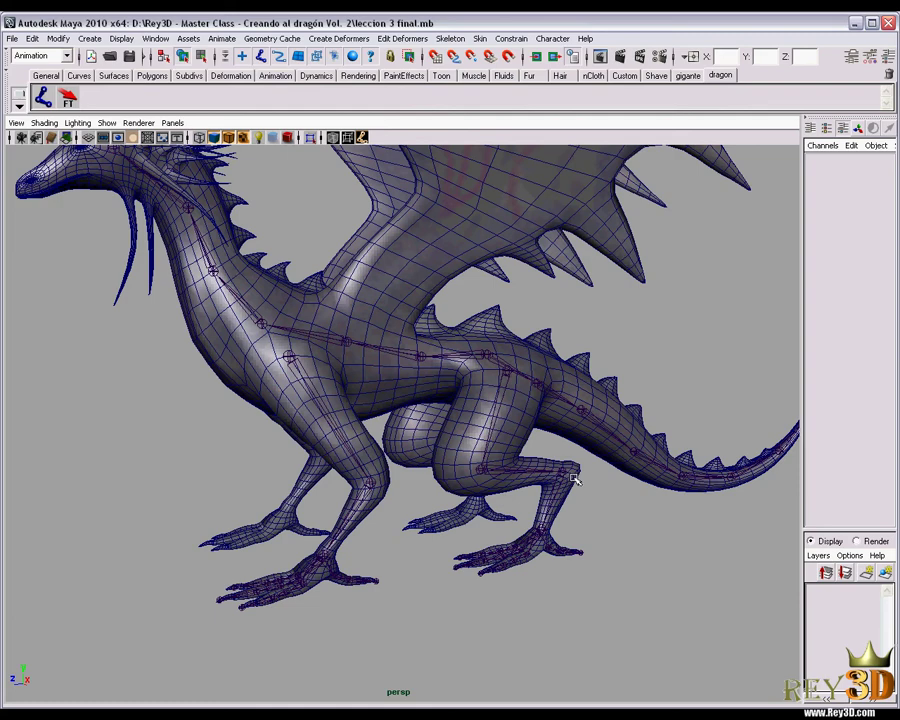
- Switch to the side camera, frame the whole dragon and zoom in toward the wing
mouse_move(575, 480)
left_mouse_down("alt")
mouse_move(590, 424)
mouse_move(560, 405)
mouse_move(568, 395)
mouse_move(494, 390)
mouse_move(556, 384)
mouse_move(580, 366)
left_mouse_up("alt")
key("space")
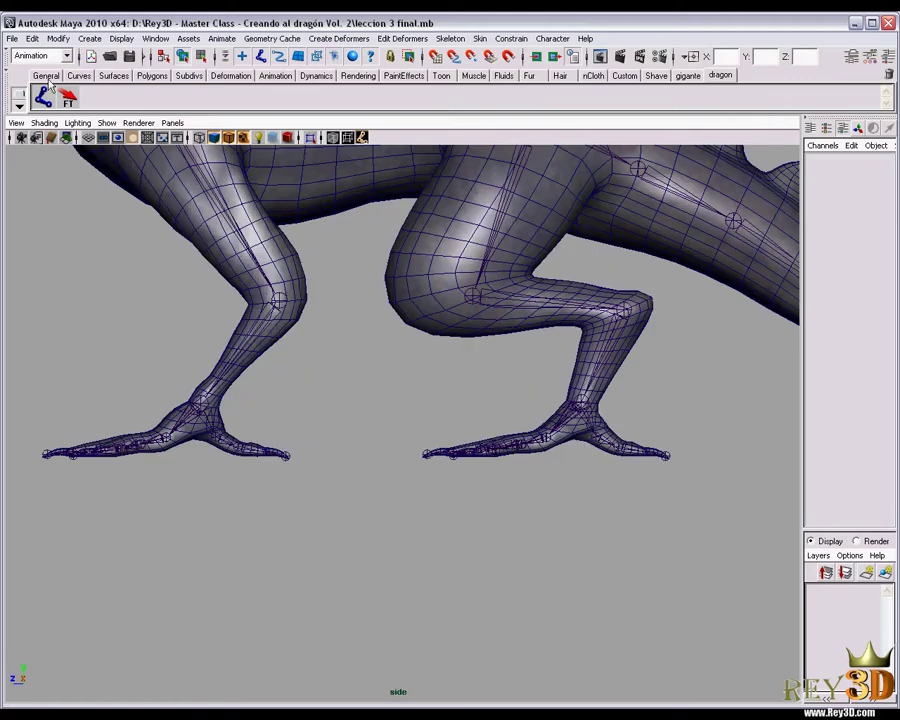
key("a")
scroll(458, 362, "up", 1)
scroll(458, 362, "up", 3)
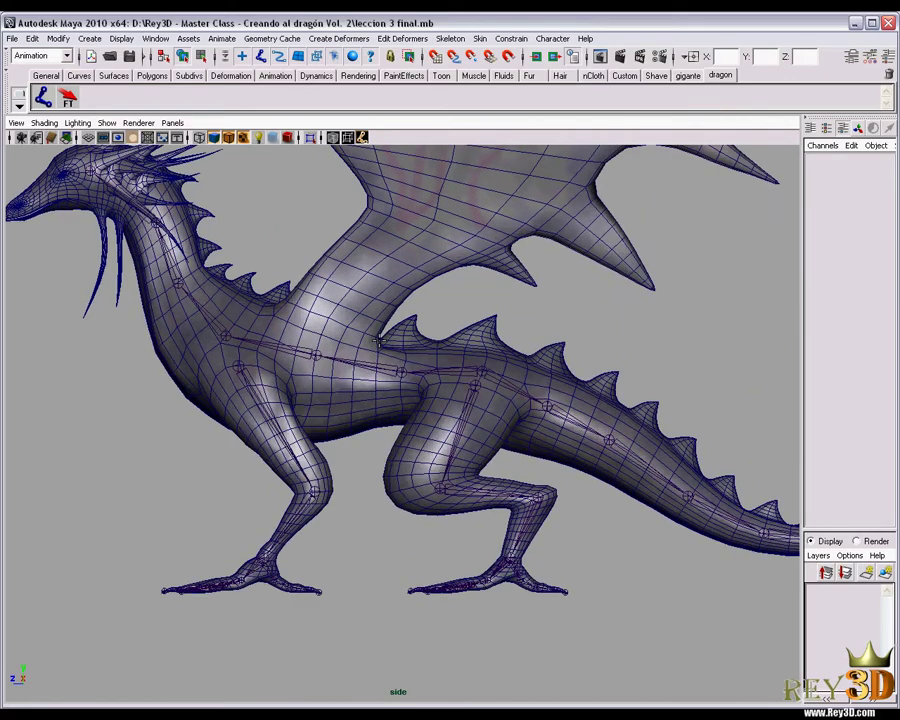
scroll(413, 426, "up", 3)
scroll(413, 426, "up", 2)
scroll(380, 400, "up", 1)
- Place joint1 at the wing's base and joint2 further up the wing
left_click(332, 357)
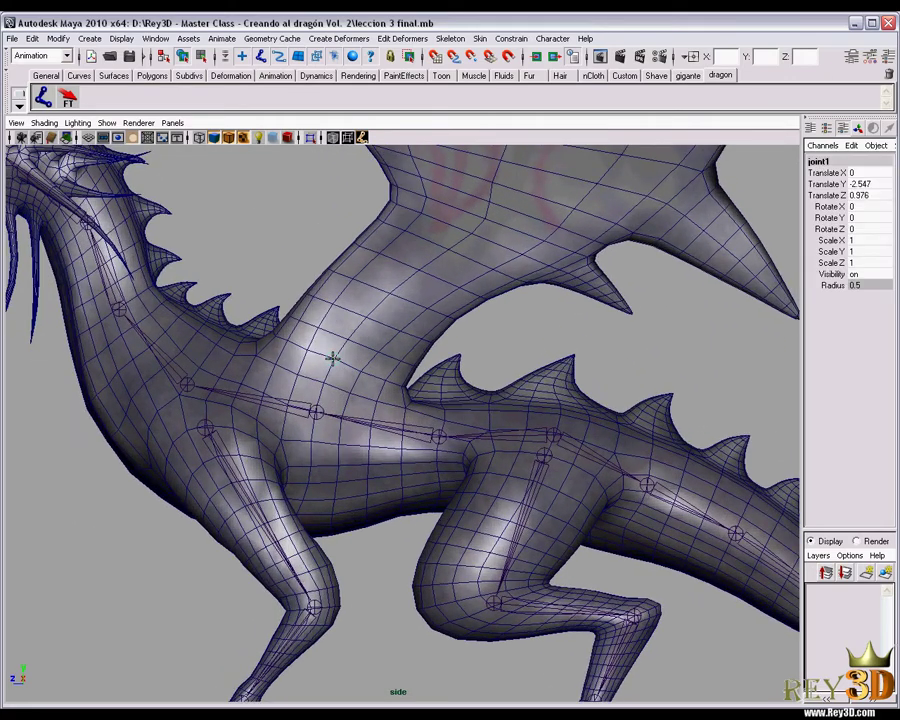
scroll(620, 376, "down", 1)
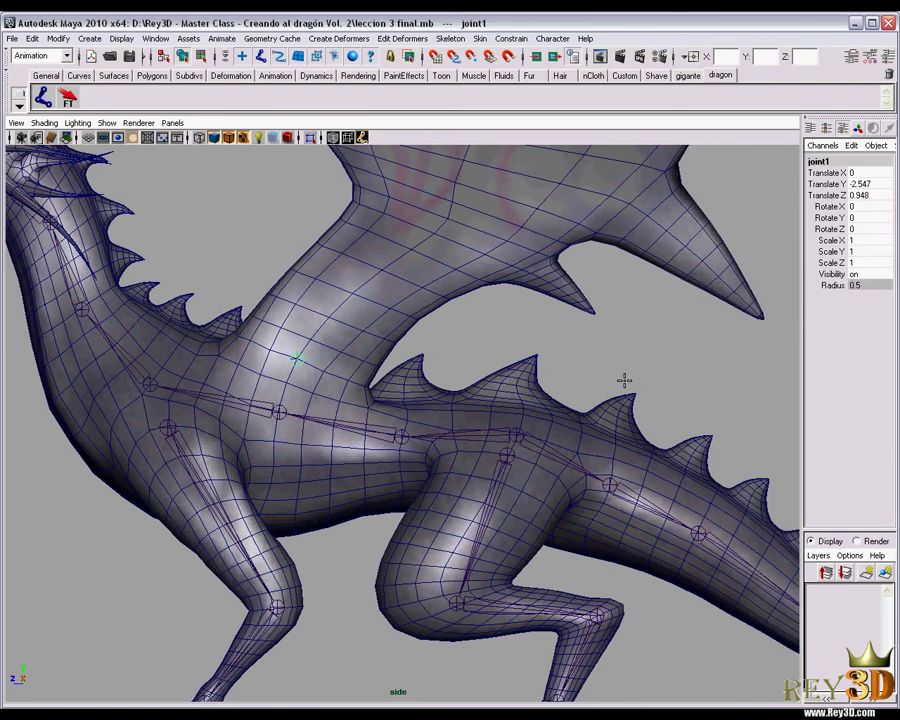
scroll(560, 400, "down", 4)
scroll(524, 432, "down", 1)
scroll(524, 432, "up", 2)
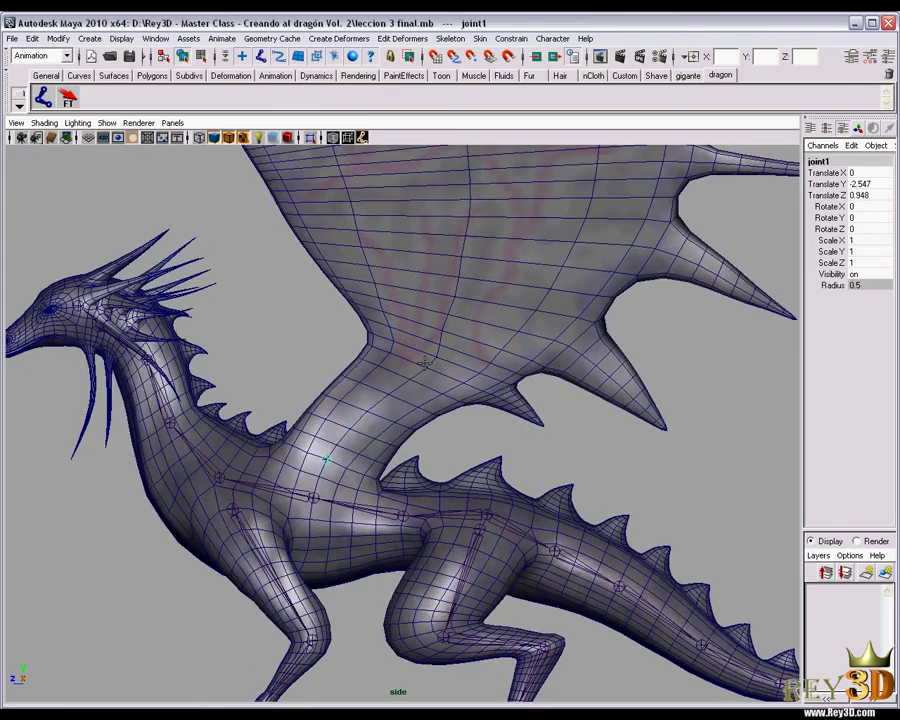
mouse_move(428, 366)
left_mouse_down()
mouse_move(438, 355)
mouse_move(413, 379)
left_mouse_up()
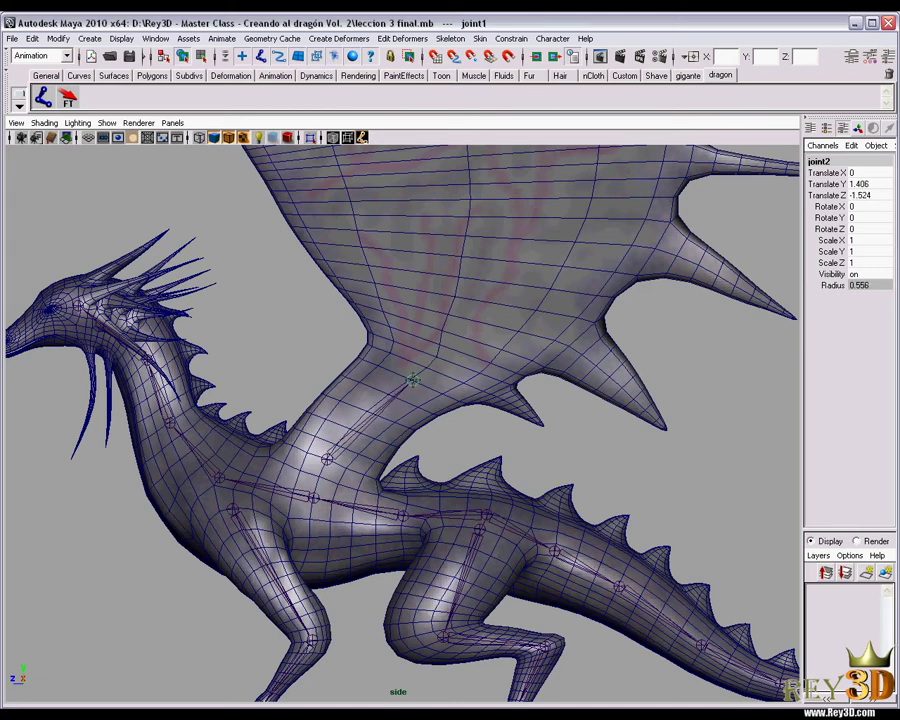
left_click_drag(413, 379, 410, 380)
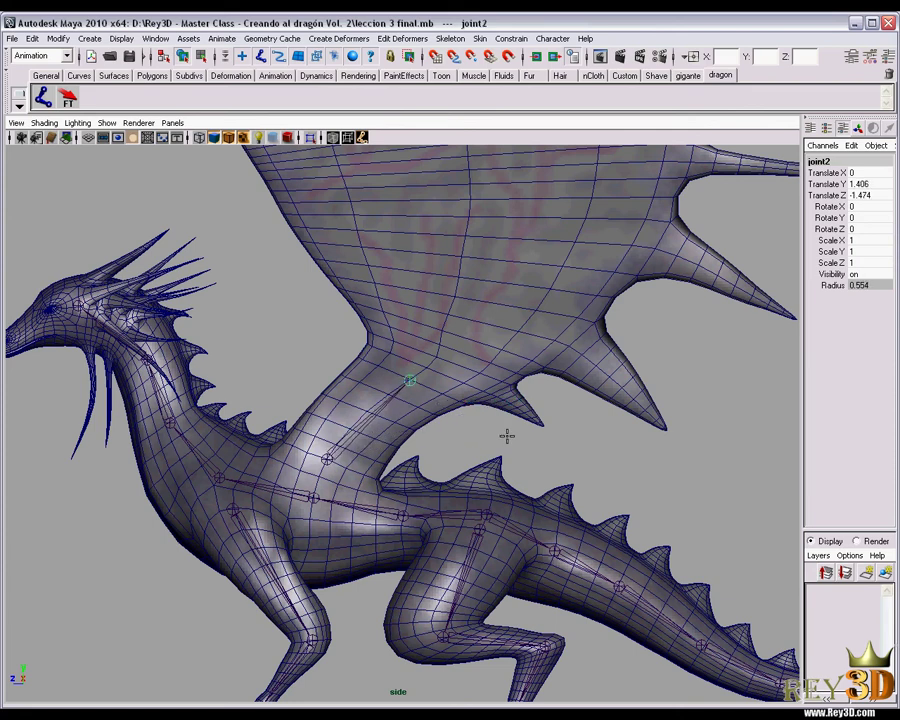
- Add joint3 inside the wing and joint4 at its top edge, finishing the chain
mouse_move(504, 432)
right_mouse_down("alt")
mouse_move(442, 403)
mouse_move(465, 427)
mouse_move(468, 412)
right_mouse_up("alt")
left_click_drag(468, 412, 430, 400, "alt")
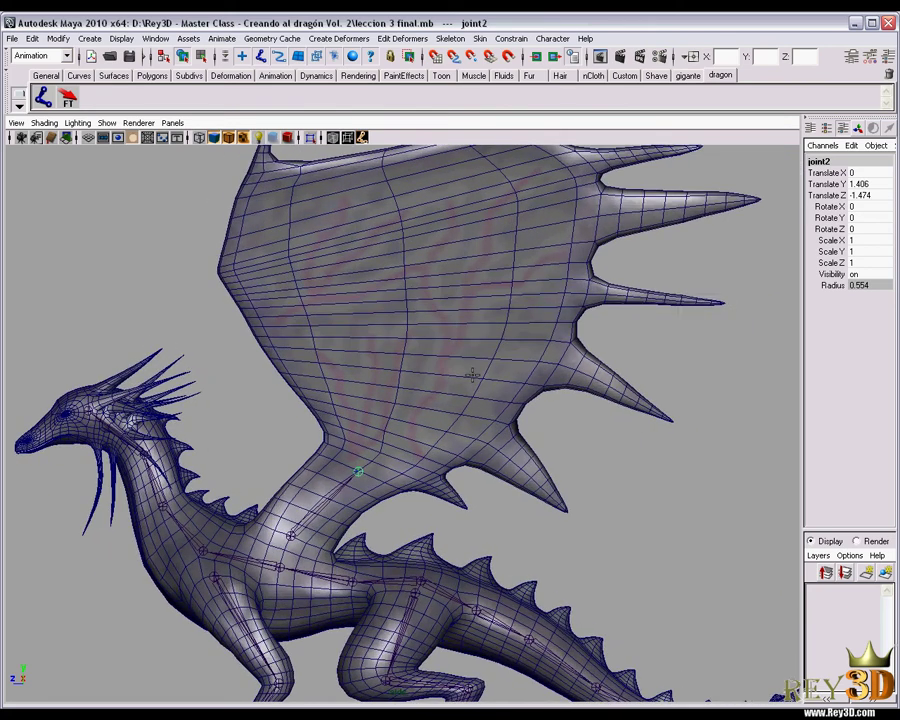
right_click_drag(430, 400, 440, 387, "alt")
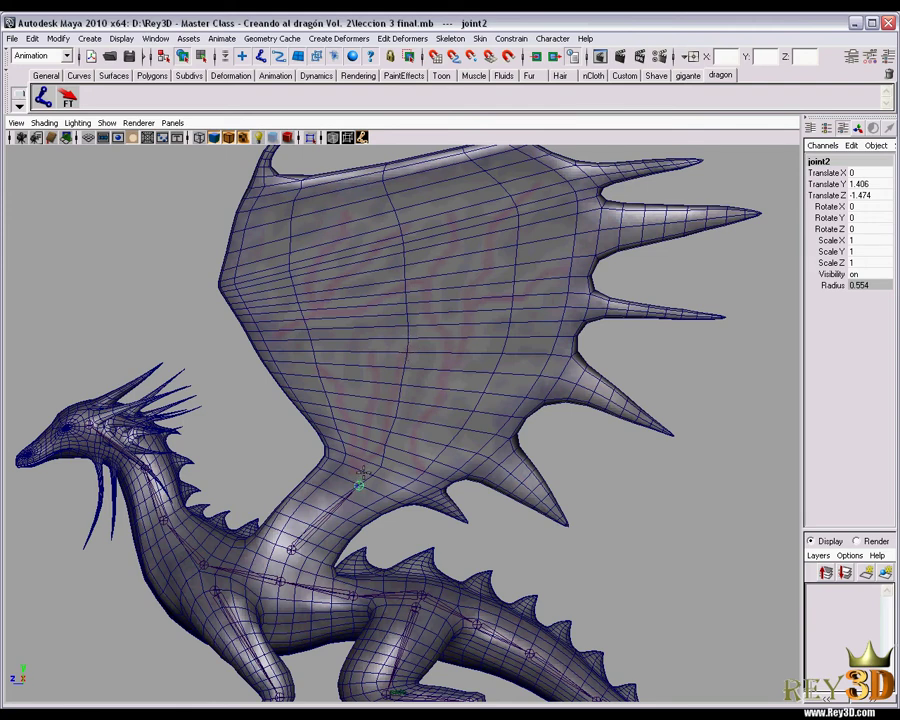
right_click_drag(398, 417, 446, 432, "alt")
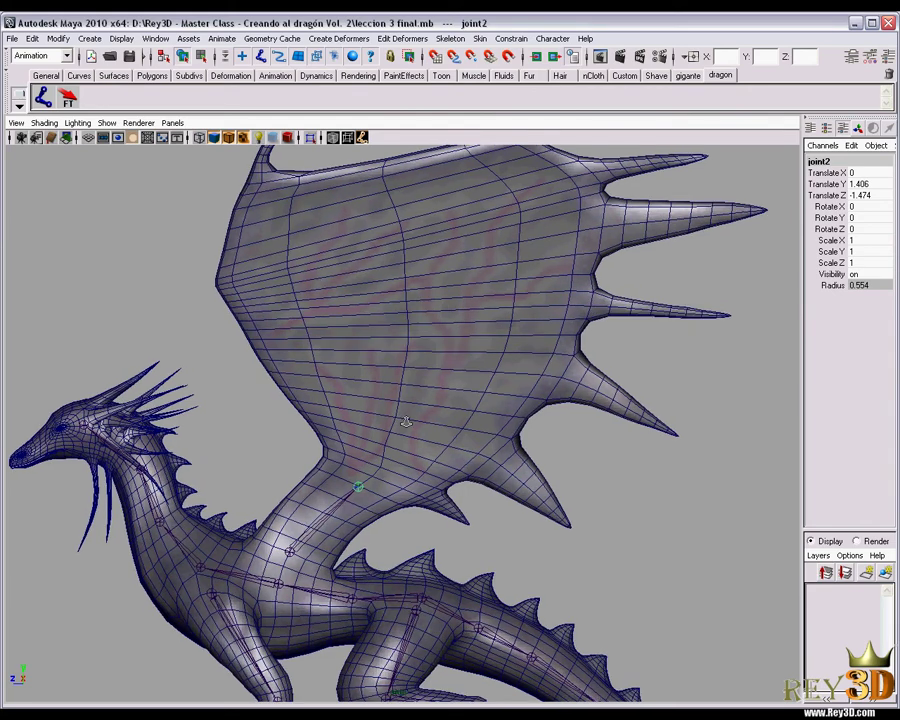
mouse_move(446, 432)
middle_mouse_down("alt")
mouse_move(448, 397)
mouse_move(410, 430)
middle_mouse_up("alt")
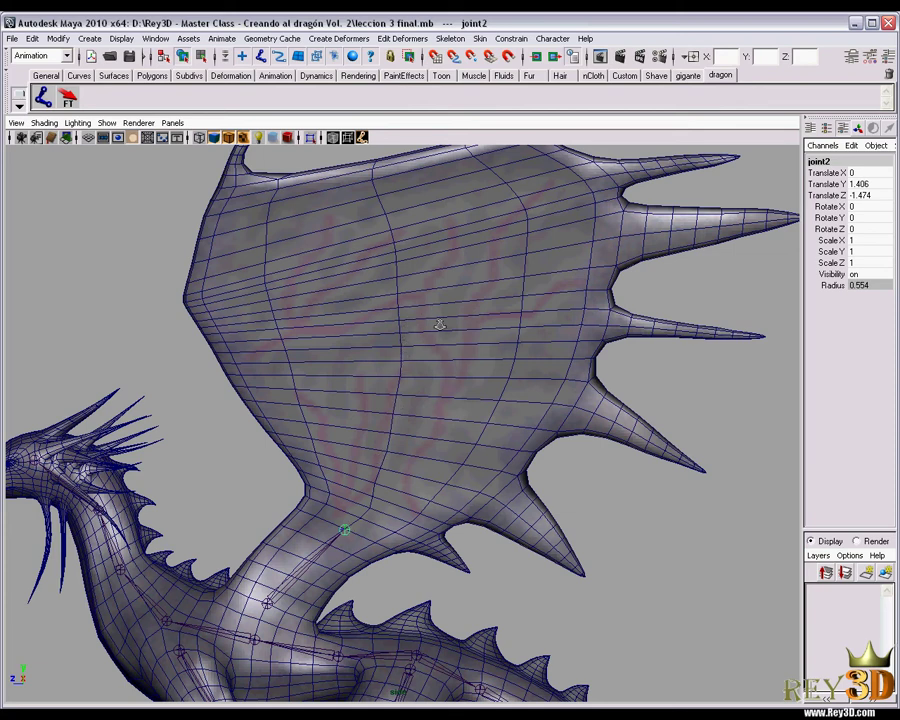
mouse_move(440, 325)
right_mouse_down("alt")
mouse_move(422, 311)
mouse_move(424, 368)
mouse_move(221, 380)
right_mouse_up("alt")
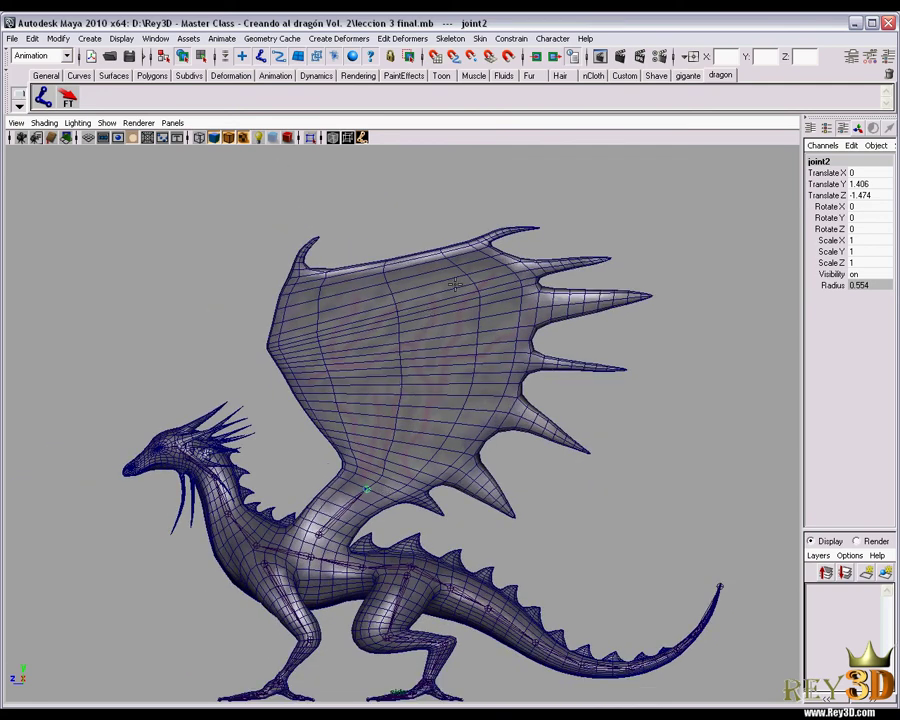
mouse_move(388, 332)
right_mouse_down("alt")
mouse_move(444, 398)
mouse_move(424, 362)
mouse_move(422, 376)
right_mouse_up("alt")
left_click_drag(422, 376, 400, 359)
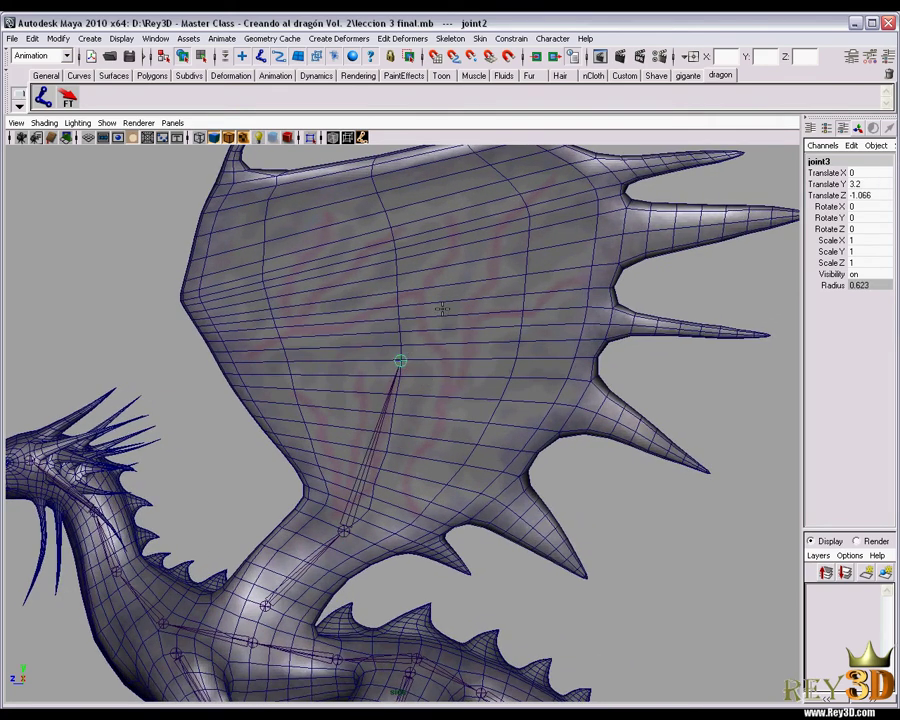
middle_click_drag(442, 309, 442, 367, "alt")
left_click(367, 220)
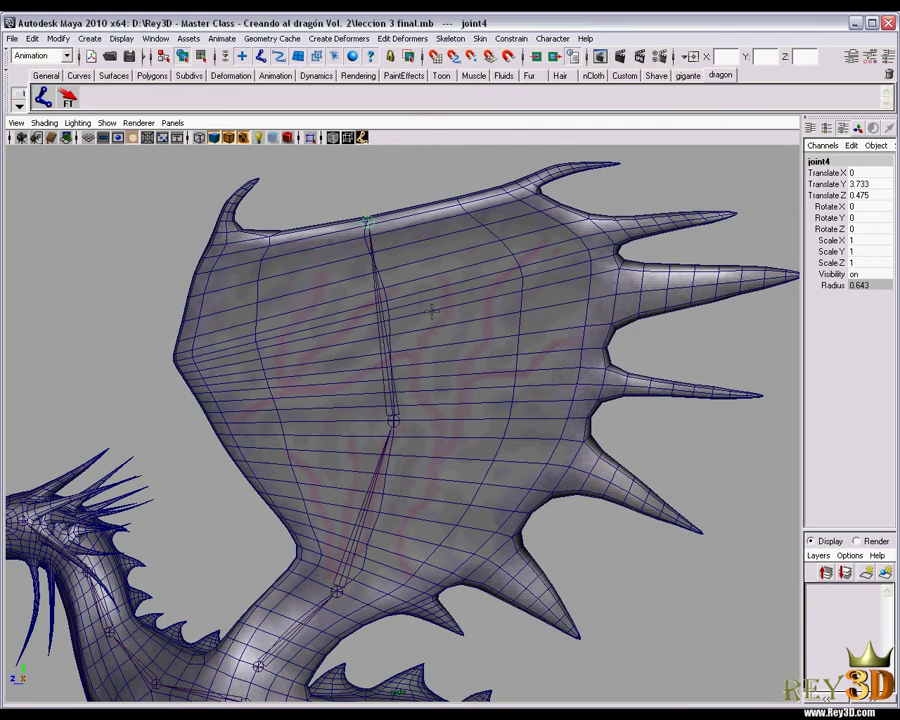
key("Return")
left_click_drag(444, 444, 261, 410, "alt")
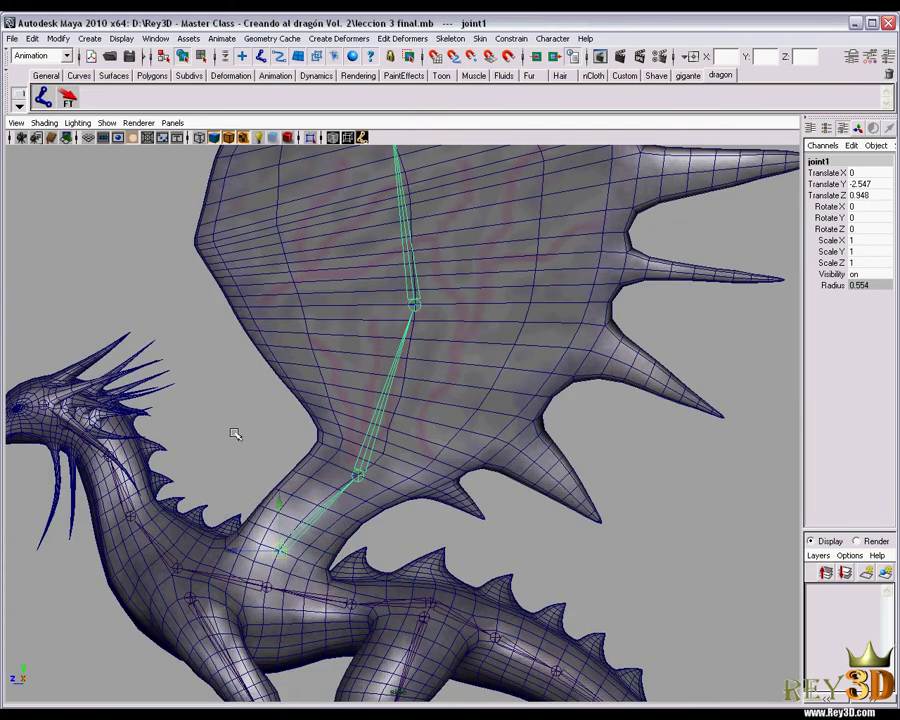
- Name the root wing joint izq_ala_1 and the next one izq_ala_2
left_click_drag(374, 414, 502, 378, "alt")
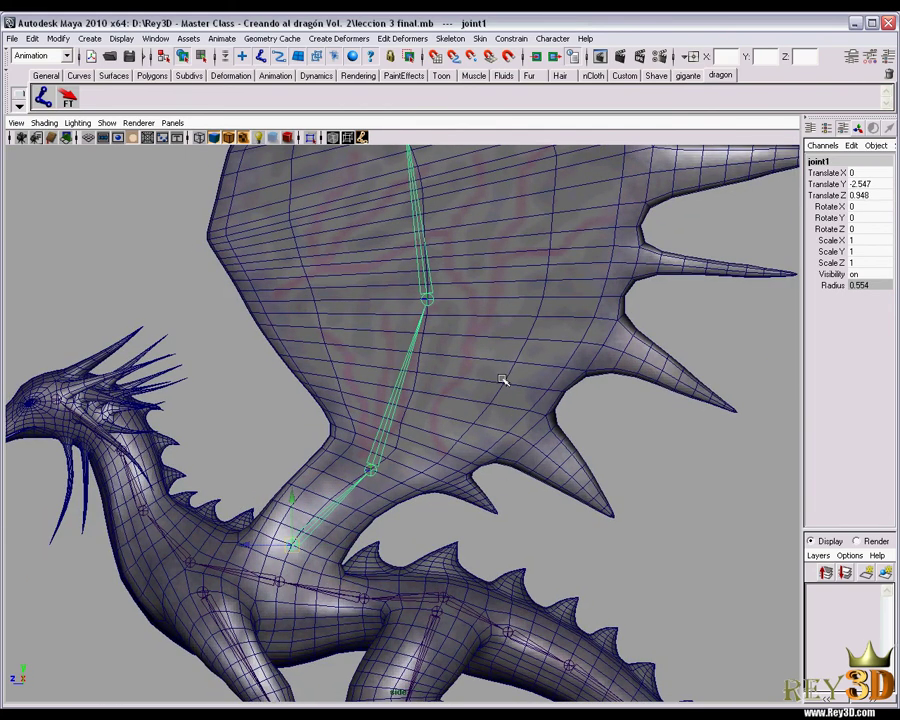
double_click(818, 161)
type("izq_ala_1")
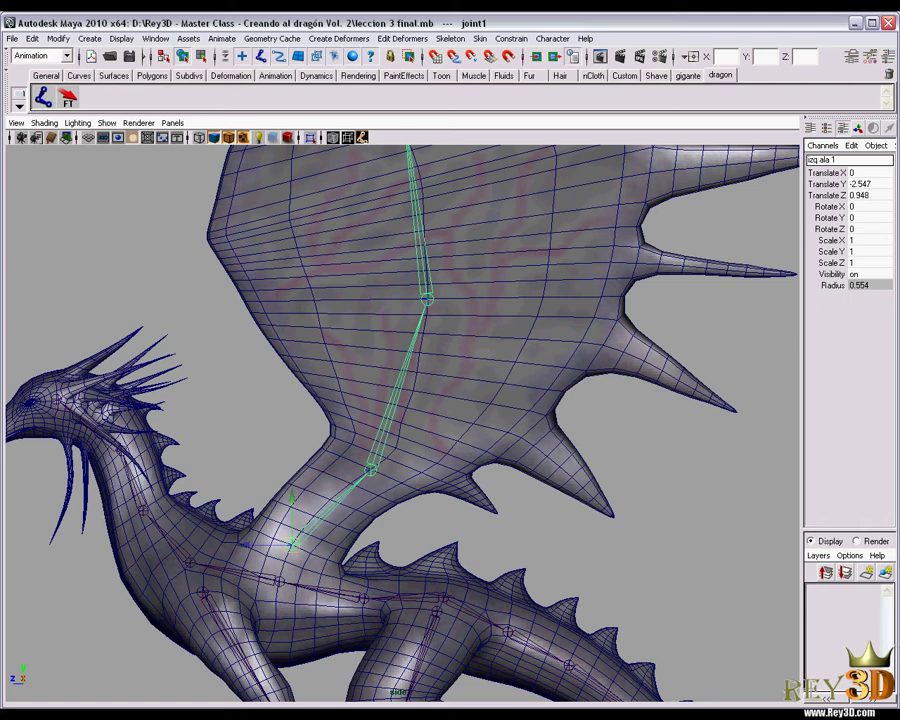
key("Return")
key("Down")
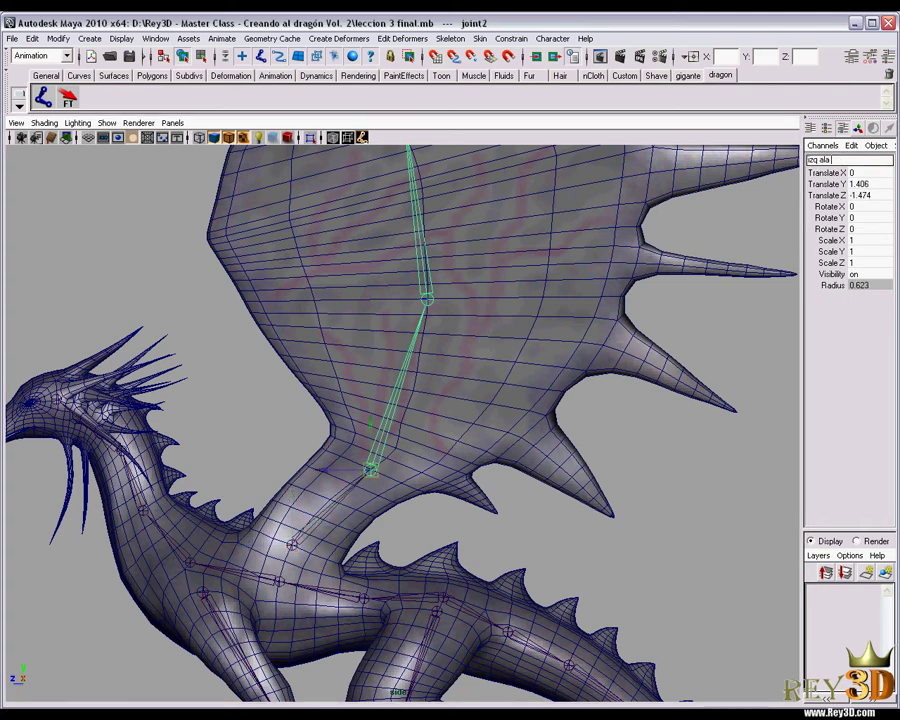
type("_2")
key("Return")
key("Down")
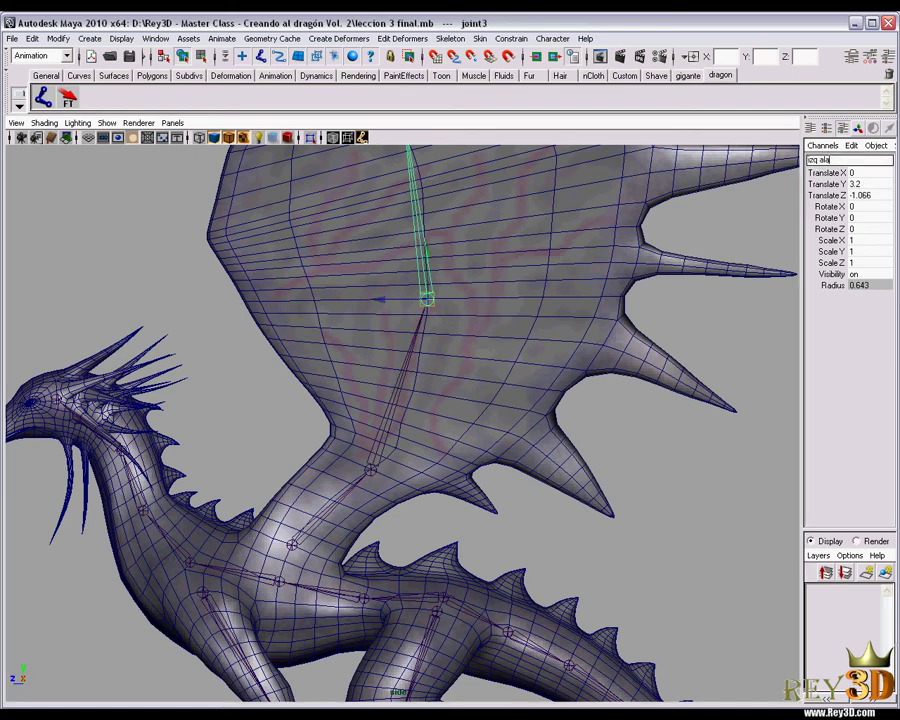
- Name the third wing joint izq_ala_3 and the tip joint izq_ala_punta
type("3")
key("Return")
key("Down")
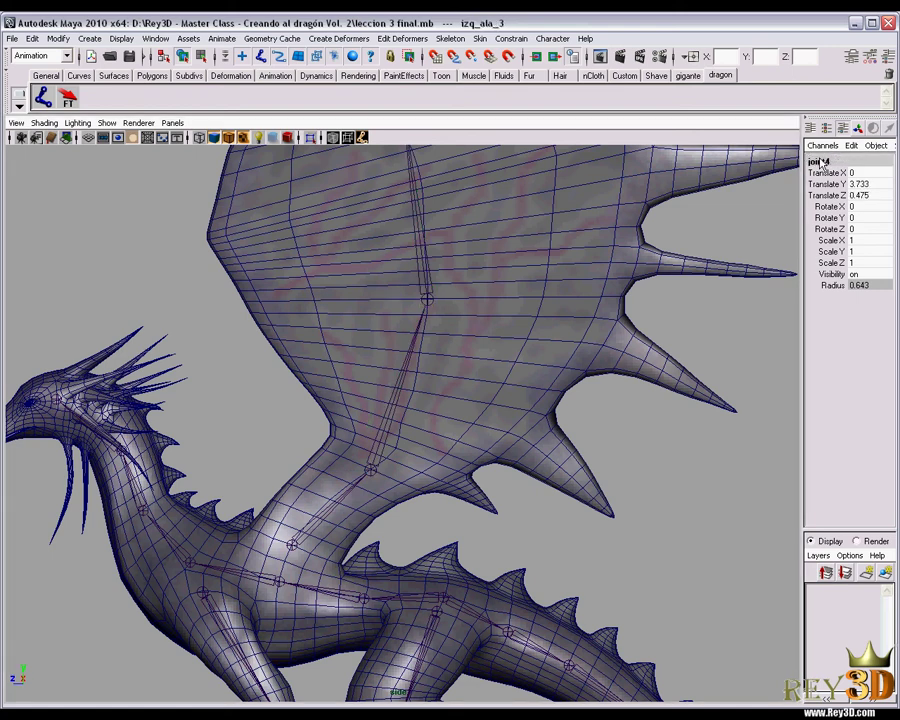
middle_click_drag(613, 318, 596, 378, "alt")
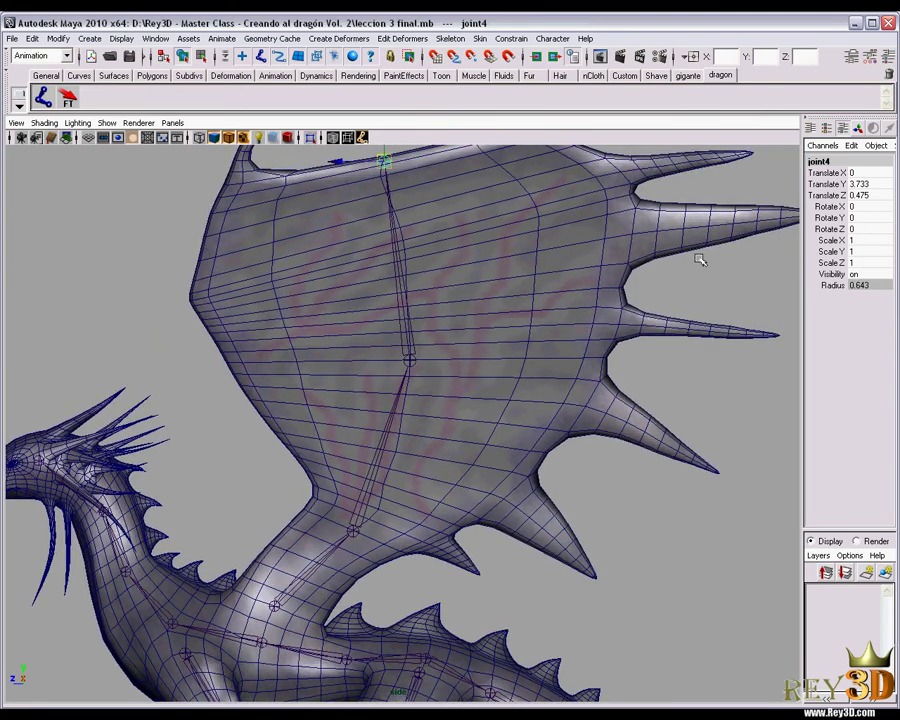
double_click(818, 162)
type("zq_ala_punta")
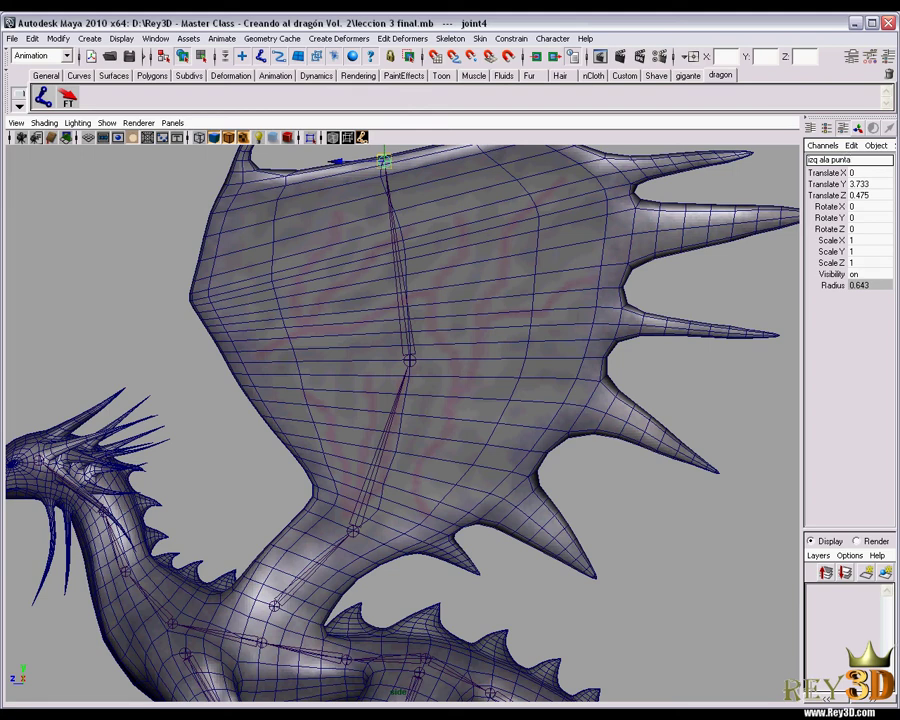
key("Return")
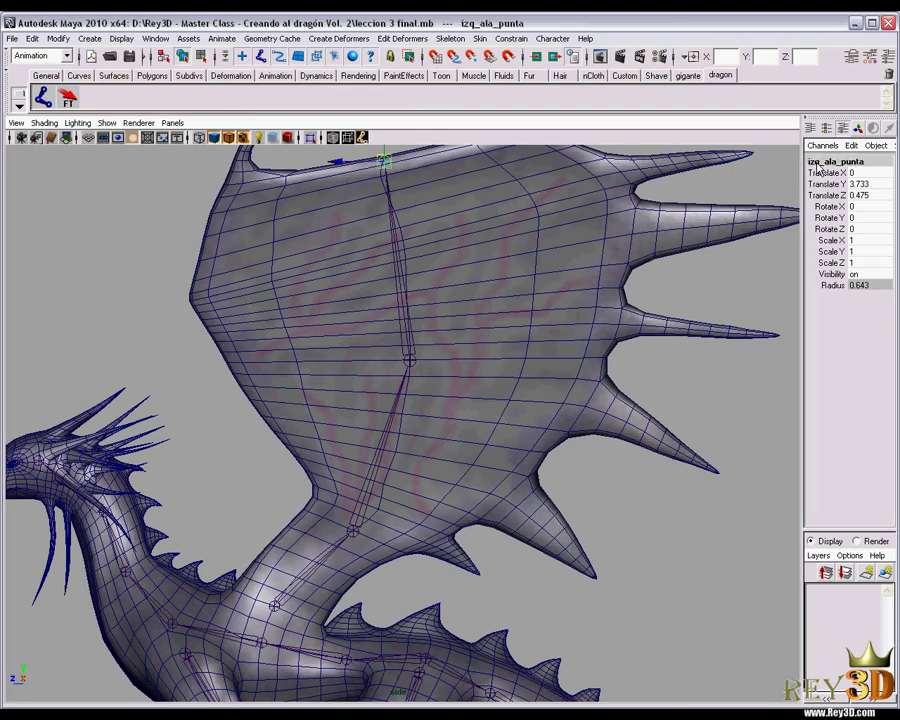
key("Up")
key("Up")
key("Up")
- In front view, move the wing root izq_ala_1 outward along X to 0.809
key("space")
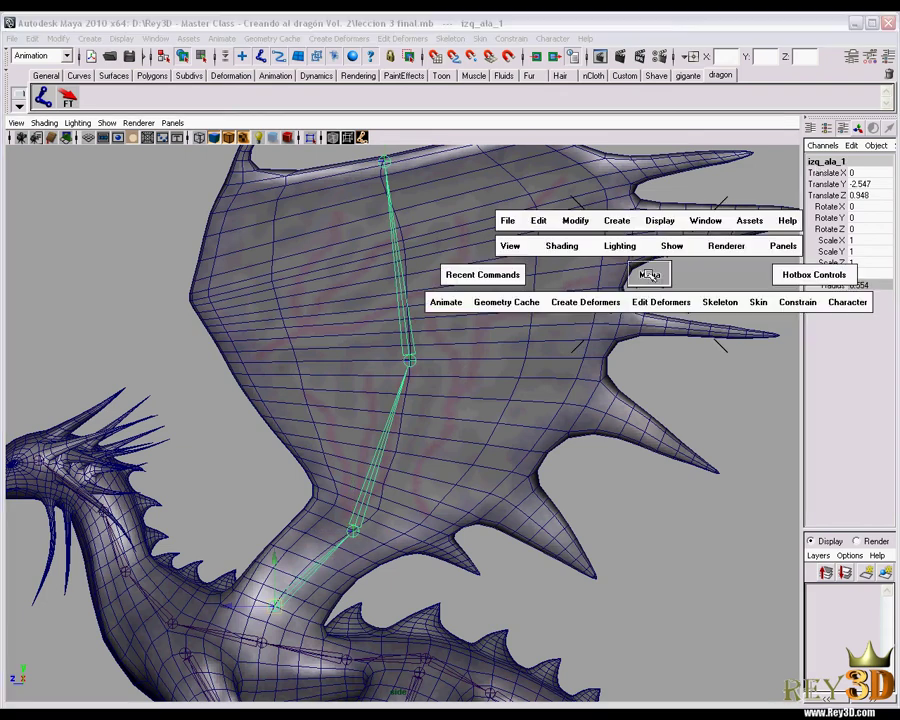
left_click_drag(645, 271, 490, 260)
middle_click_drag(490, 260, 373, 509, "alt")
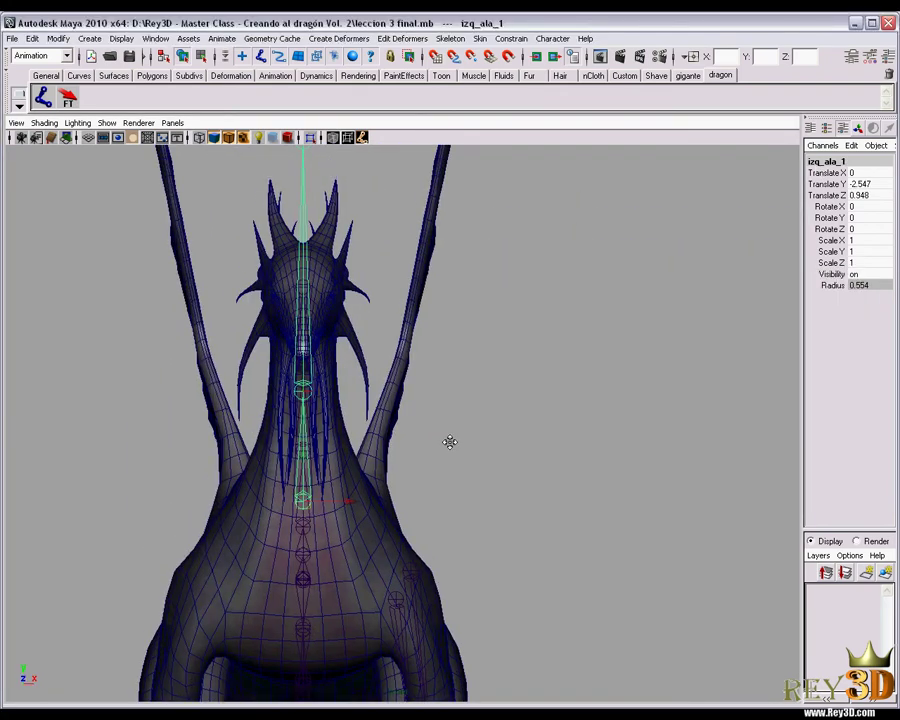
left_click_drag(348, 515, 407, 514)
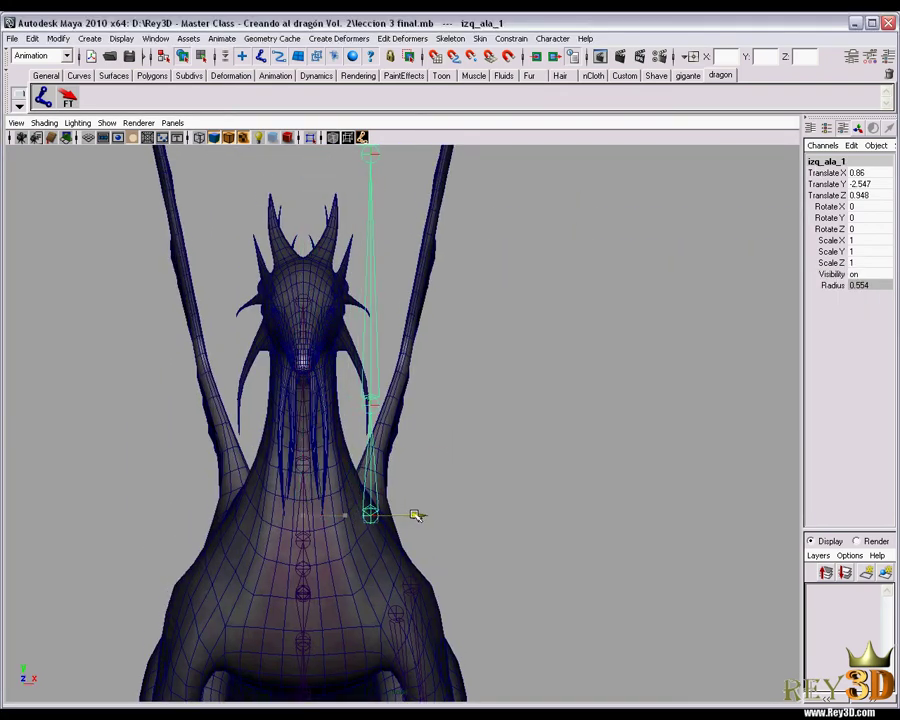
mouse_move(407, 514)
right_mouse_down("alt")
mouse_move(542, 430)
mouse_move(514, 375)
mouse_move(494, 437)
mouse_move(478, 390)
right_mouse_up("alt")
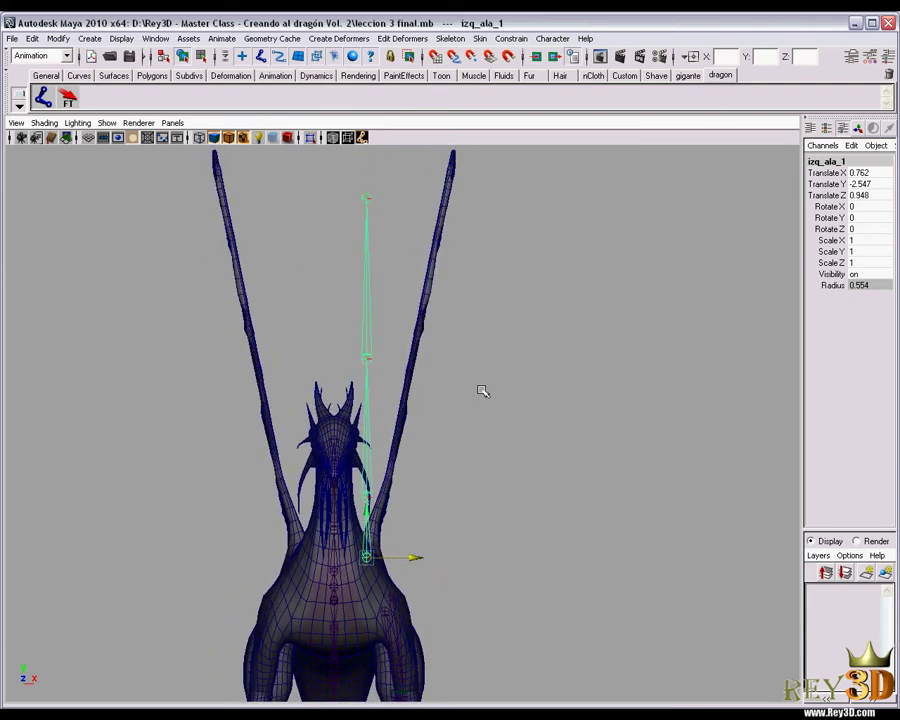
- Tilt and nudge izq_ala_1 to follow the wing, then reset its Z rotation to 0
key("e")
mouse_move(406, 504)
left_mouse_down()
mouse_move(417, 518)
mouse_move(444, 470)
mouse_move(407, 518)
left_mouse_up()
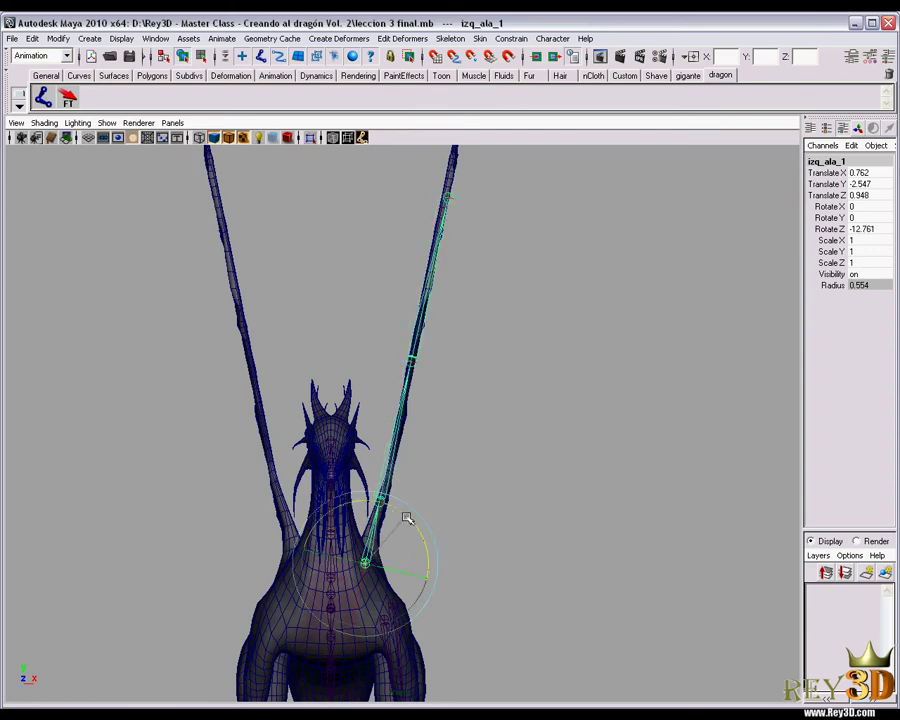
key("ctrl+z")
key("ctrl+z")
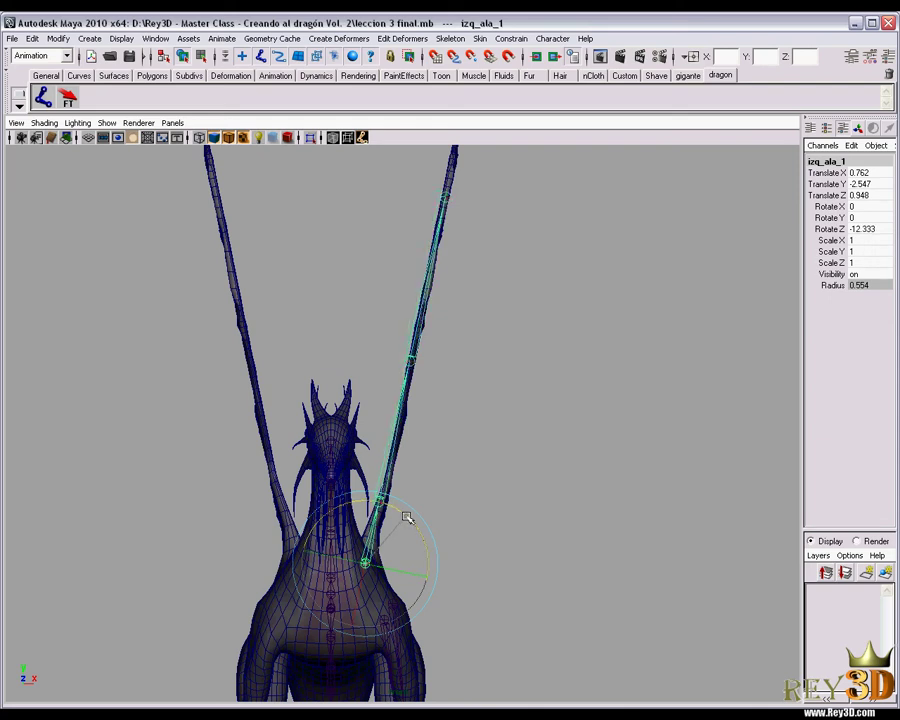
key("w")
left_click_drag(419, 566, 423, 567)
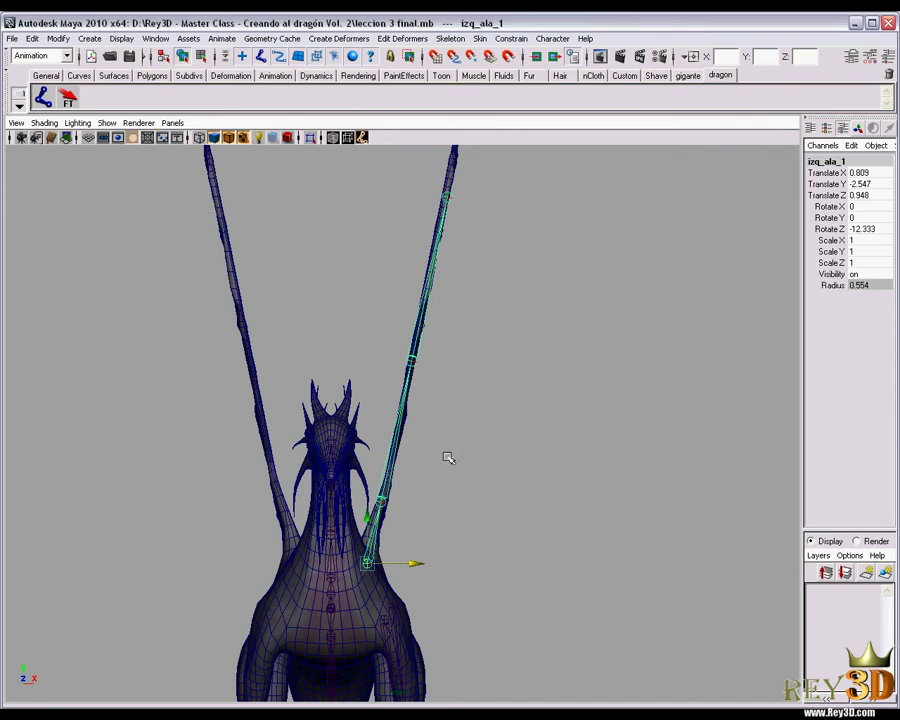
key("e")
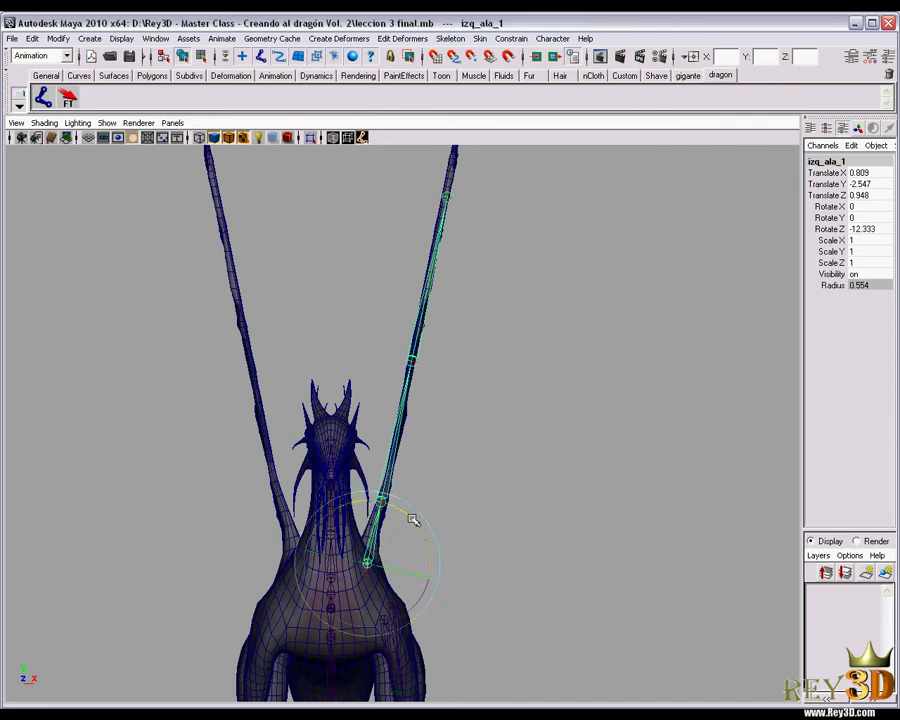
left_click_drag(413, 520, 413, 520)
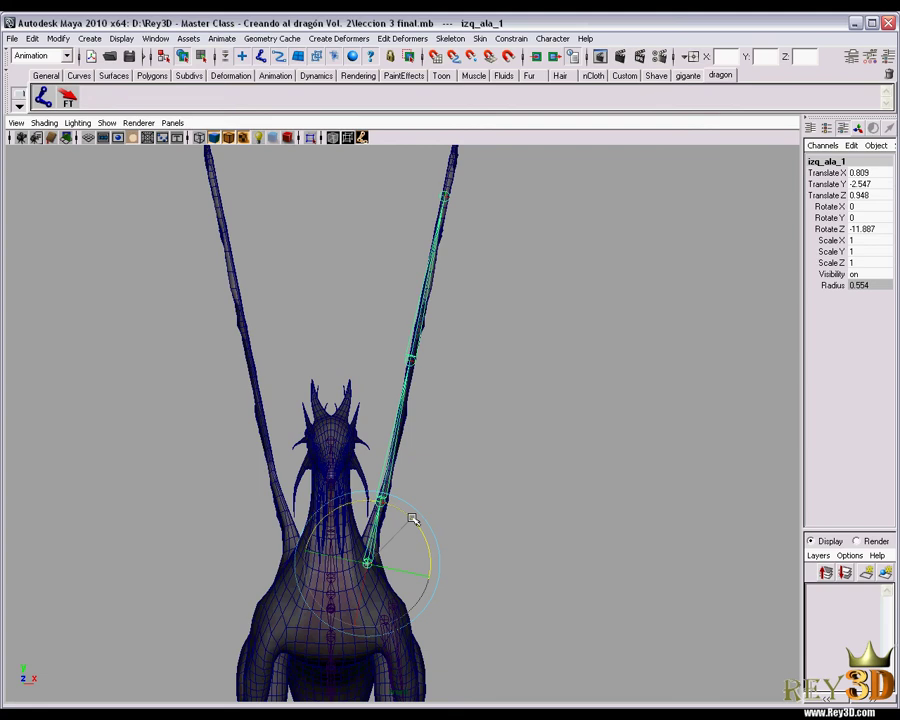
key("w")
mouse_move(540, 362)
middle_mouse_down("alt")
mouse_move(542, 402)
mouse_move(550, 376)
mouse_move(534, 418)
middle_mouse_up("alt")
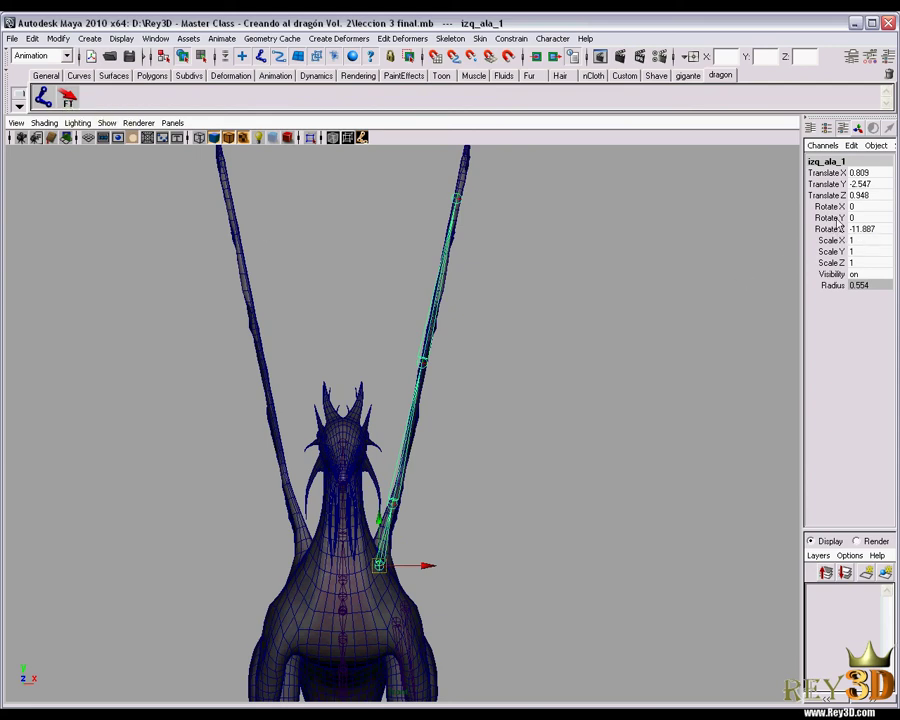
left_click(67, 97)
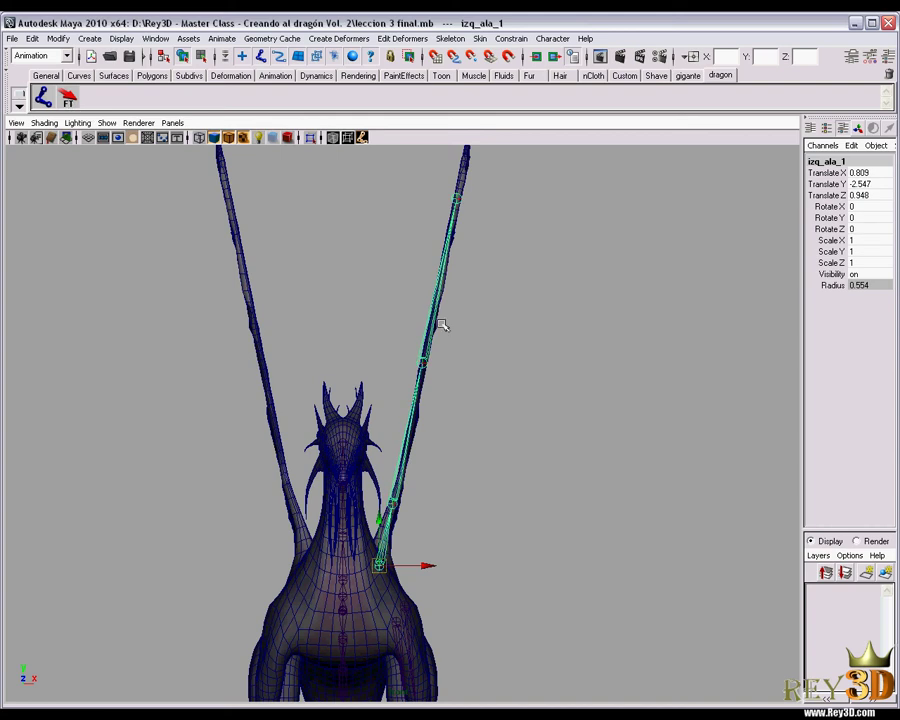
- Step through the wing chain joints to check them, then return to perspective view
key("Down")
key("Down")
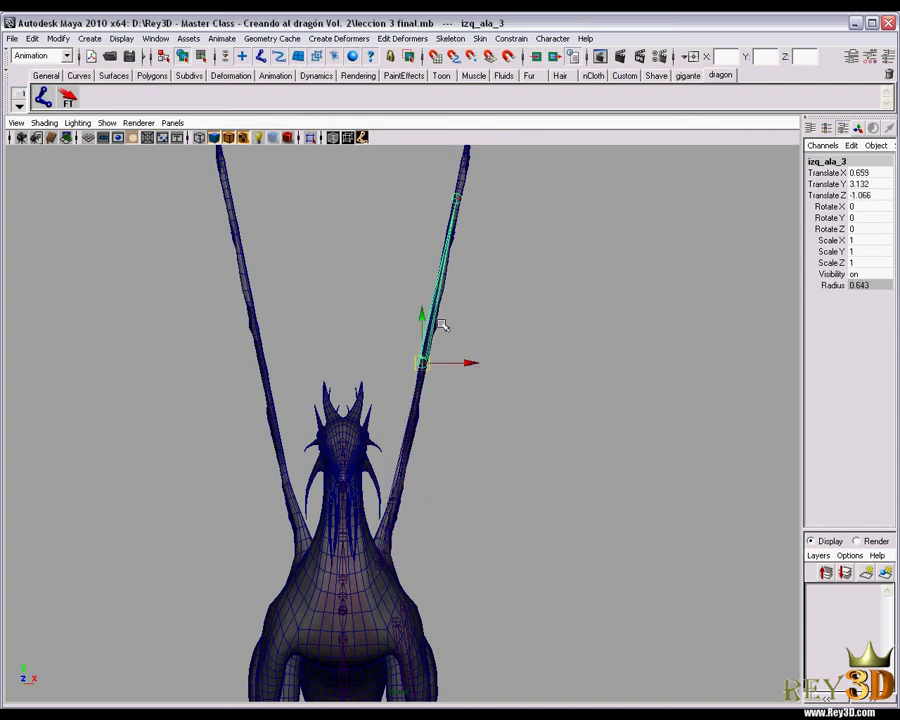
key("Down")
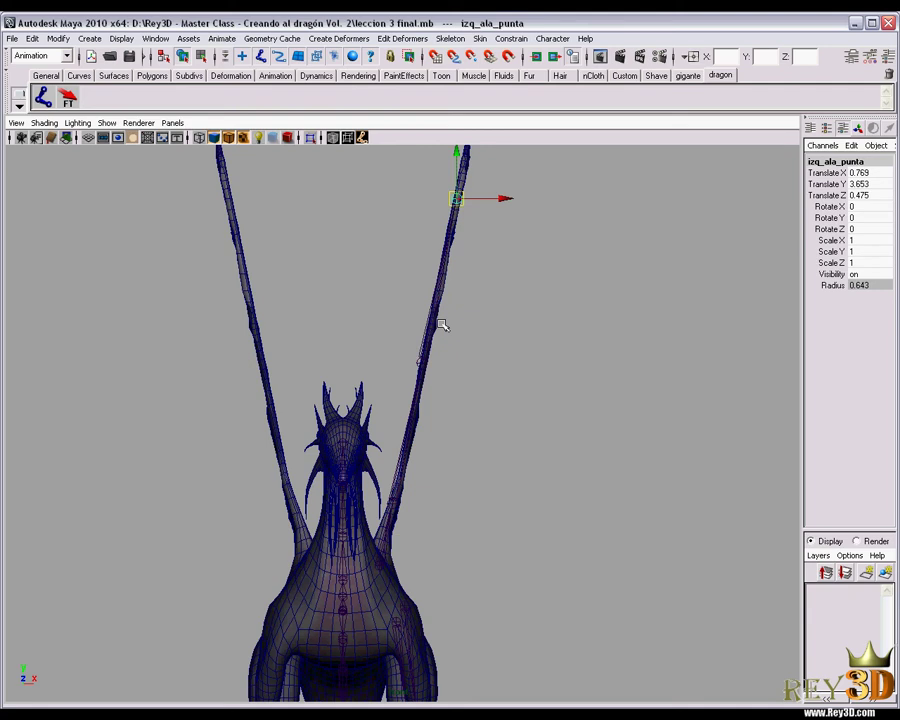
key("Up")
key("Up")
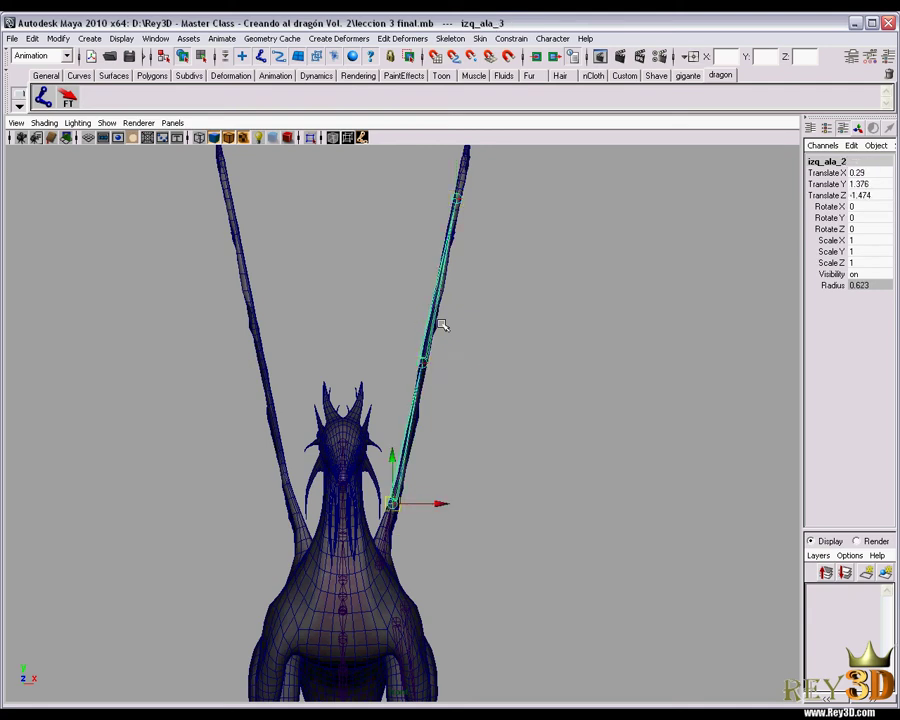
key("Down")
key("Down")
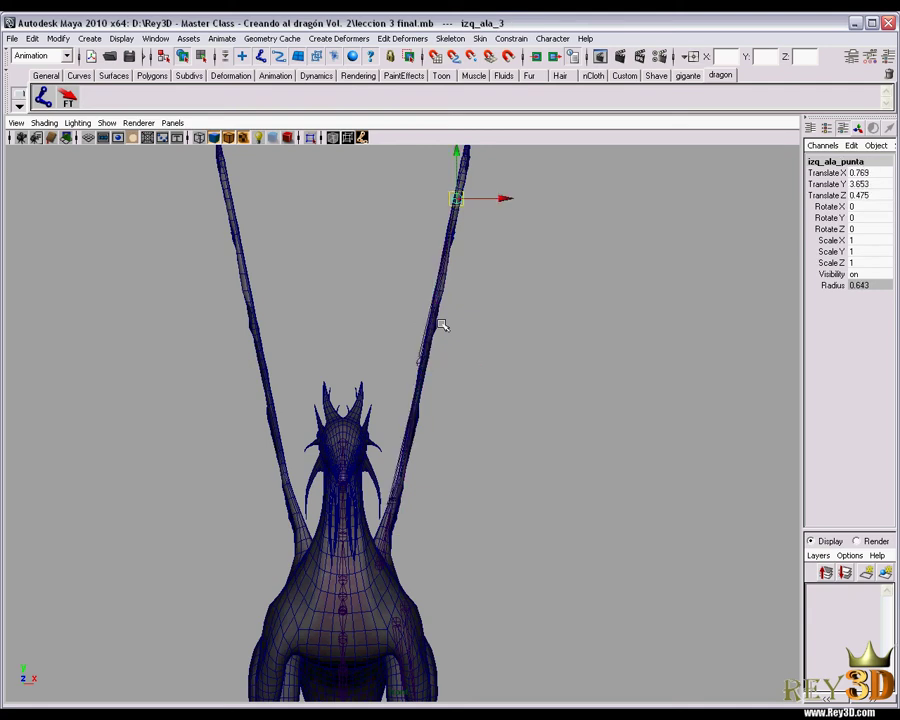
key("Up")
key("Up")
key("Up")
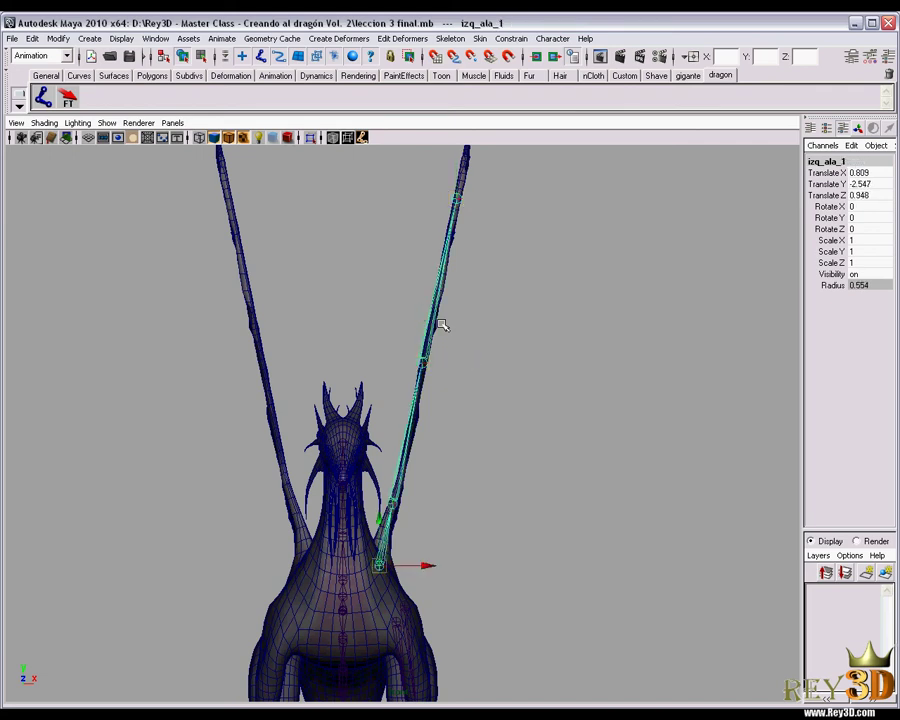
key("space")
left_click_drag(497, 375, 497, 348)
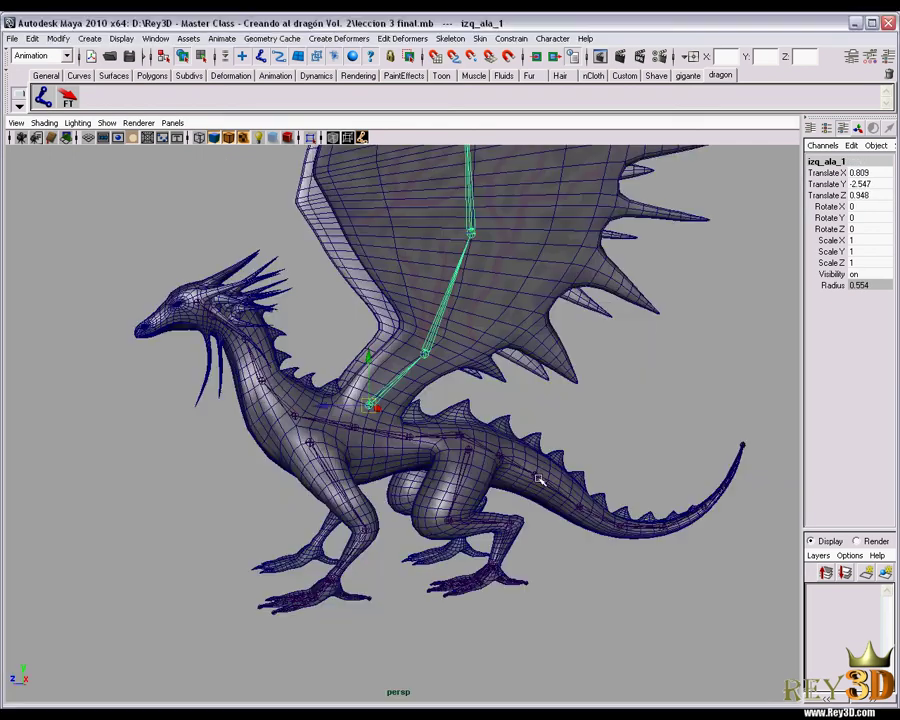
mouse_move(493, 461)
left_mouse_down("alt")
mouse_move(570, 357)
mouse_move(606, 352)
mouse_move(490, 350)
left_mouse_up("alt")
left_click(612, 355)
key("z")
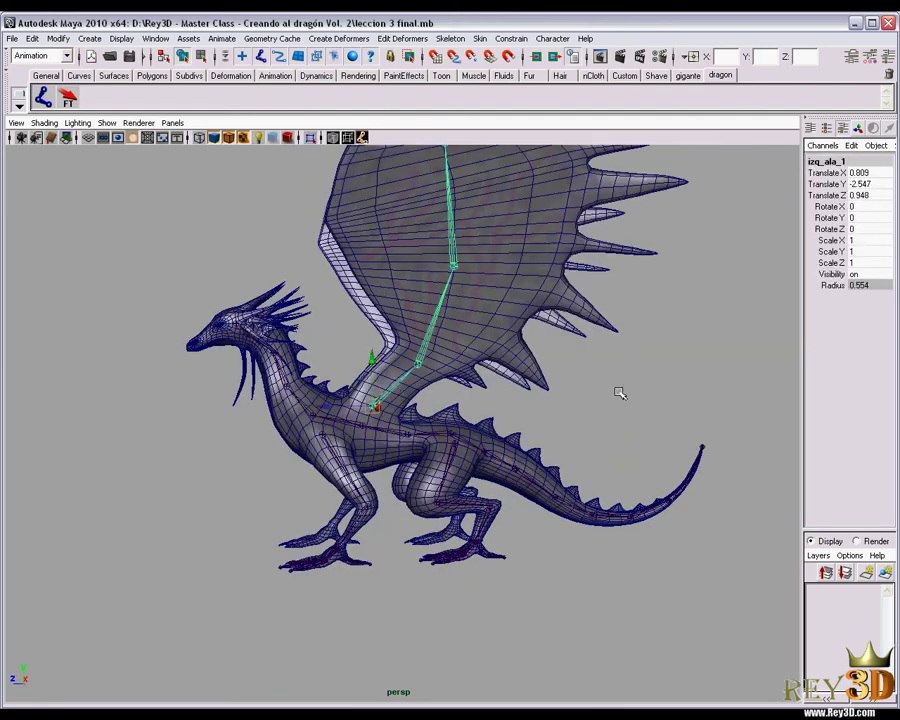
mouse_move(648, 366)
left_mouse_down("alt")
mouse_move(756, 366)
mouse_move(631, 358)
mouse_move(566, 396)
mouse_move(656, 452)
mouse_move(661, 478)
left_mouse_up("alt")
key("space")
key("f")
scroll(593, 368, "down", 3)
key("space")
scroll(584, 458, "down", 3)
scroll(532, 446, "down", 1)
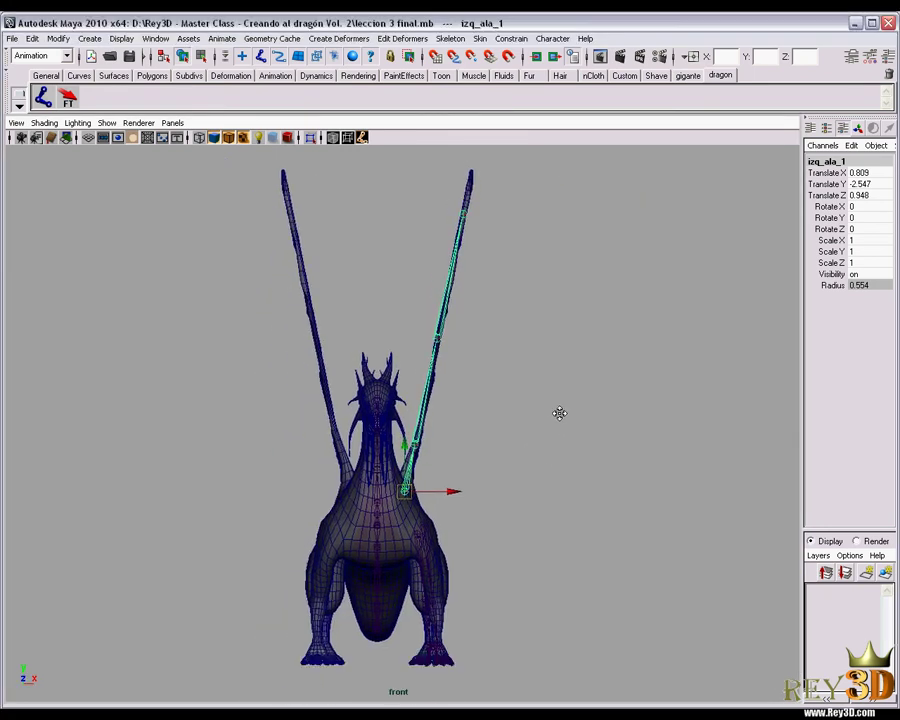
middle_click_drag(517, 404, 548, 392, "alt")
left_click(552, 393)
key("space")
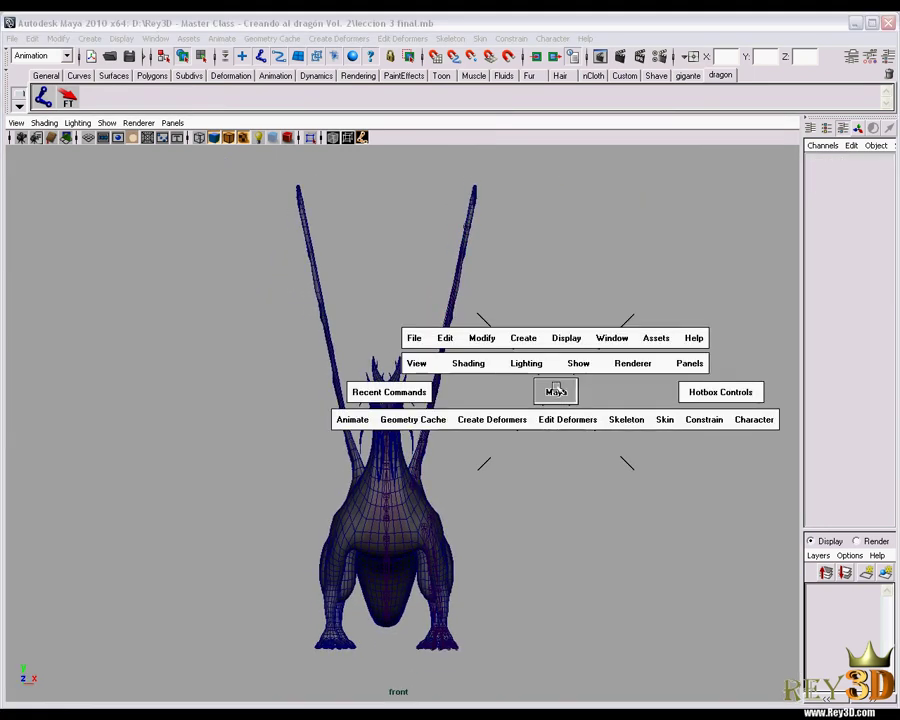
mouse_move(558, 374)
left_mouse_down()
mouse_move(518, 428)
mouse_move(547, 378)
mouse_move(573, 391)
mouse_move(540, 400)
left_mouse_up()
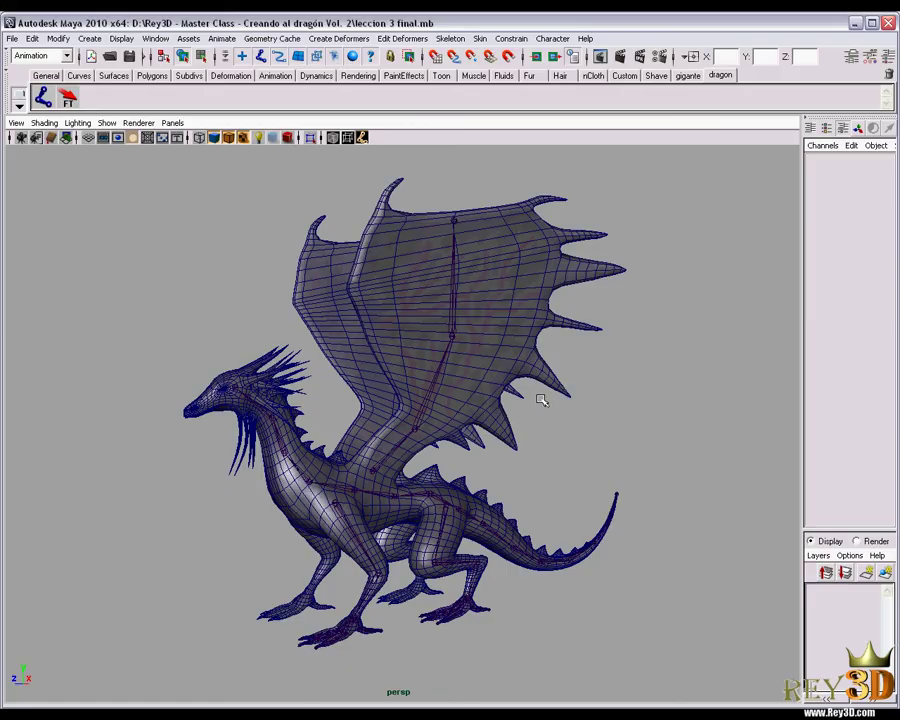